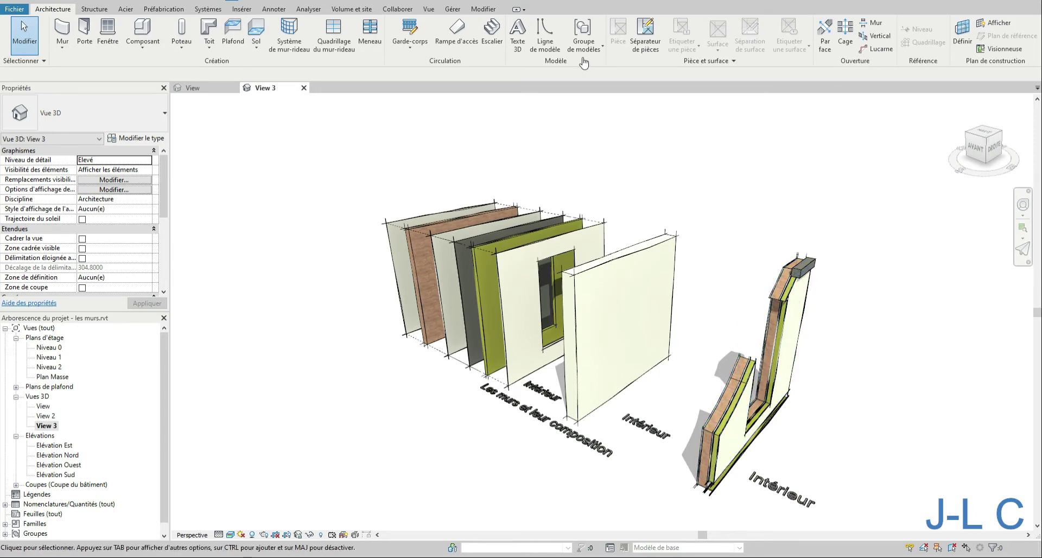
- Select the front white wall and open its type's structure assembly for editing
{"action": "left_click", "coordinate": [483, 9]}
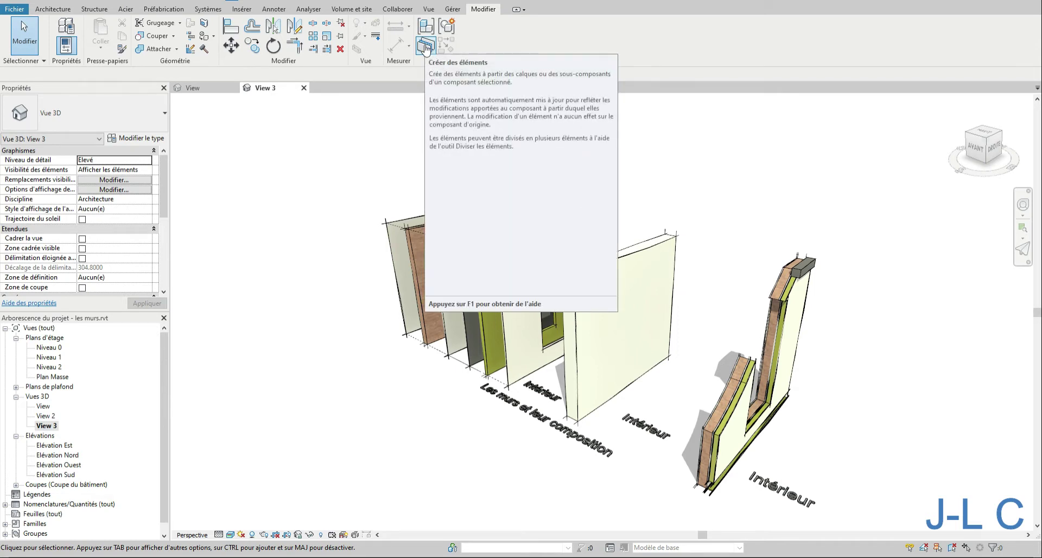
{"action": "left_click", "coordinate": [627, 261]}
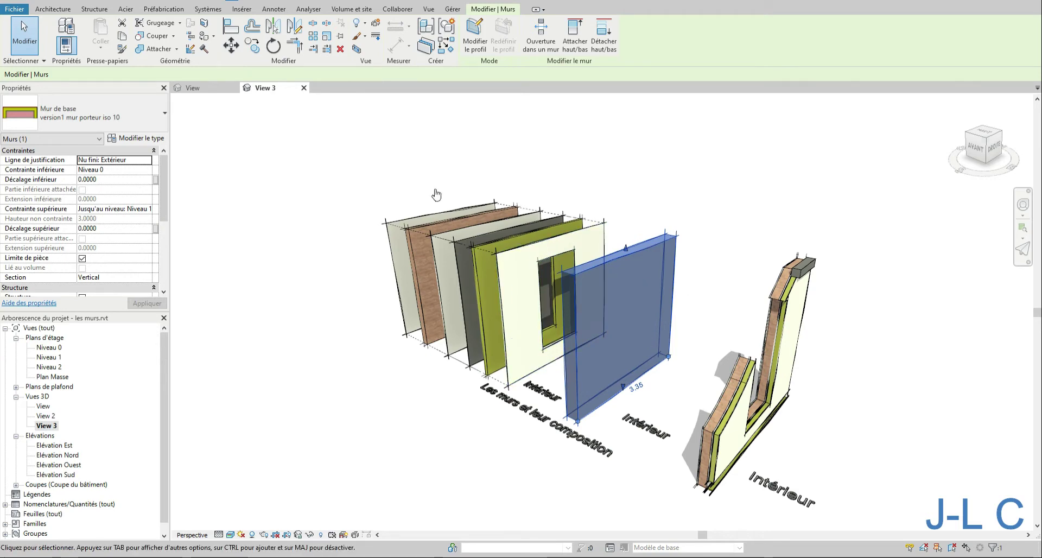
{"action": "left_click", "coordinate": [742, 294]}
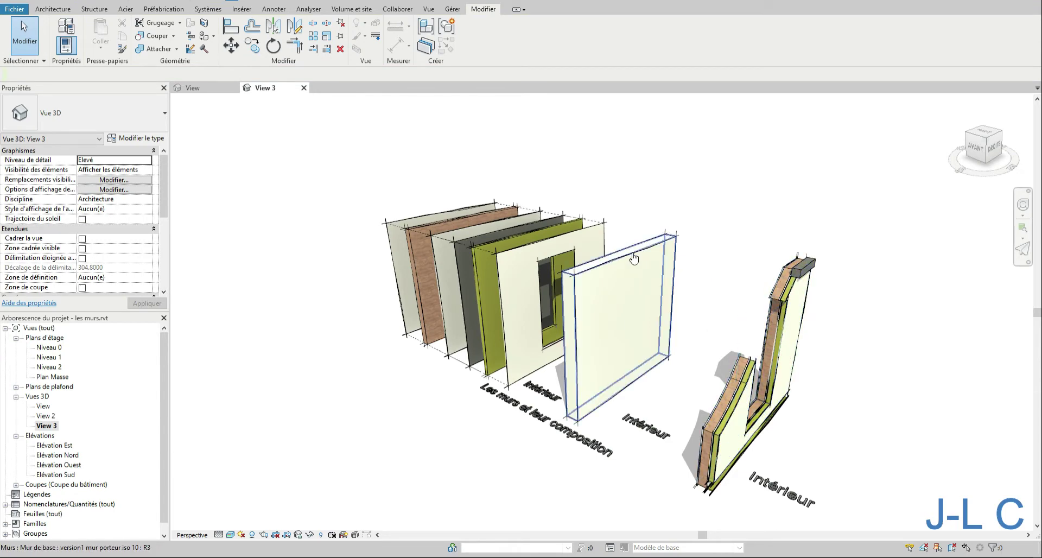
{"action": "left_click", "coordinate": [643, 281]}
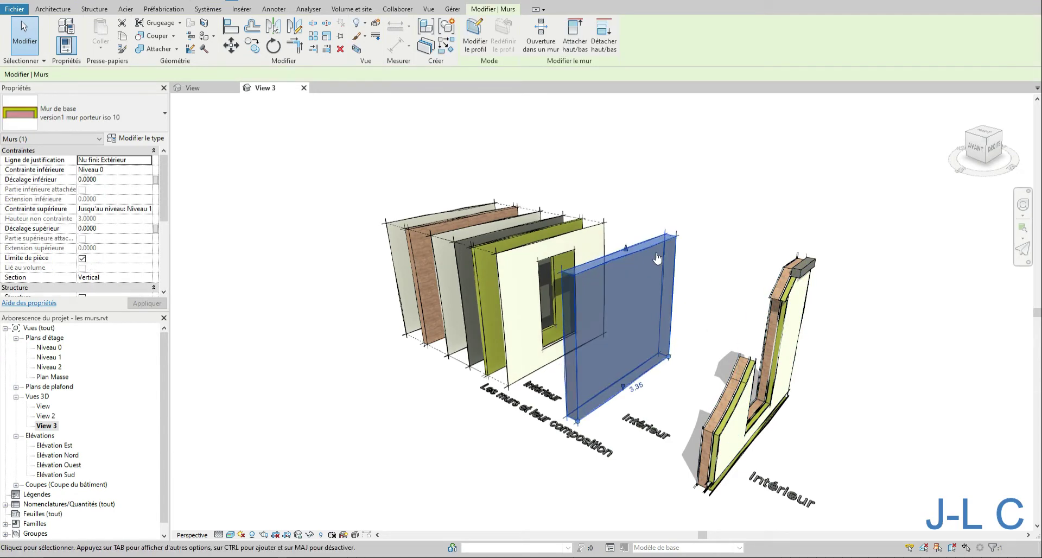
{"action": "left_click", "coordinate": [136, 139]}
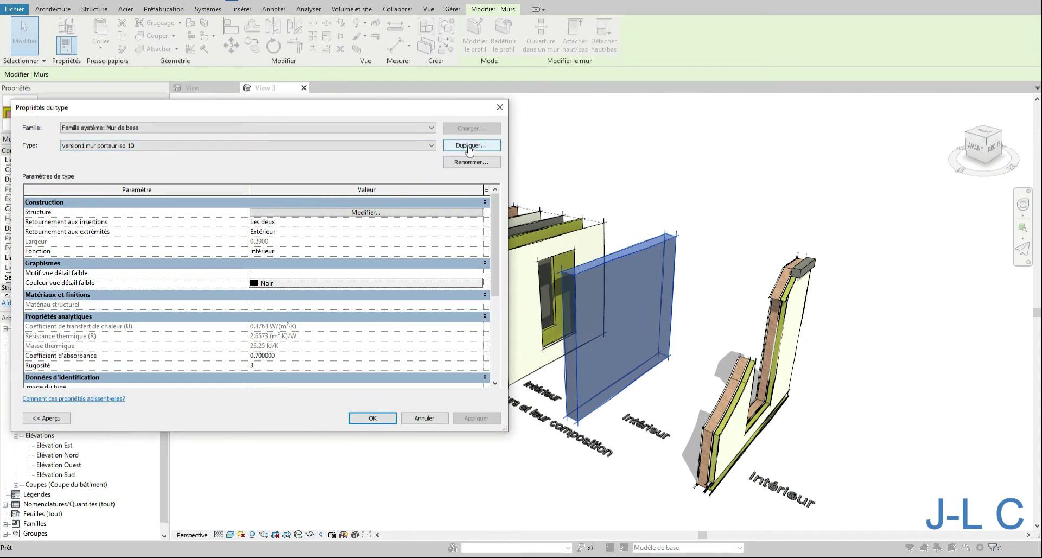
{"action": "left_click", "coordinate": [343, 212]}
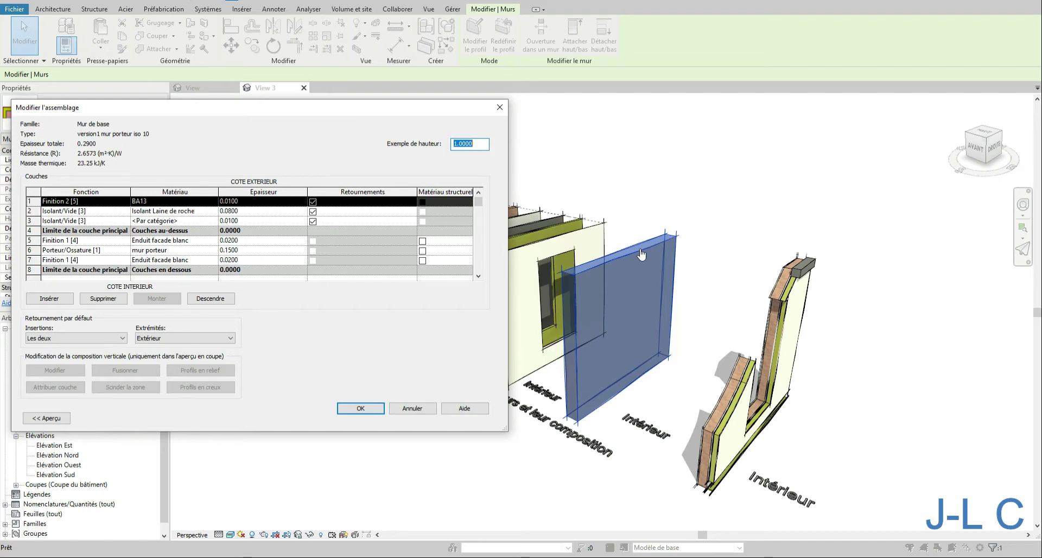
- Expand the assembly preview and switch its view to the section (Coupe)
{"action": "left_click", "coordinate": [44, 421]}
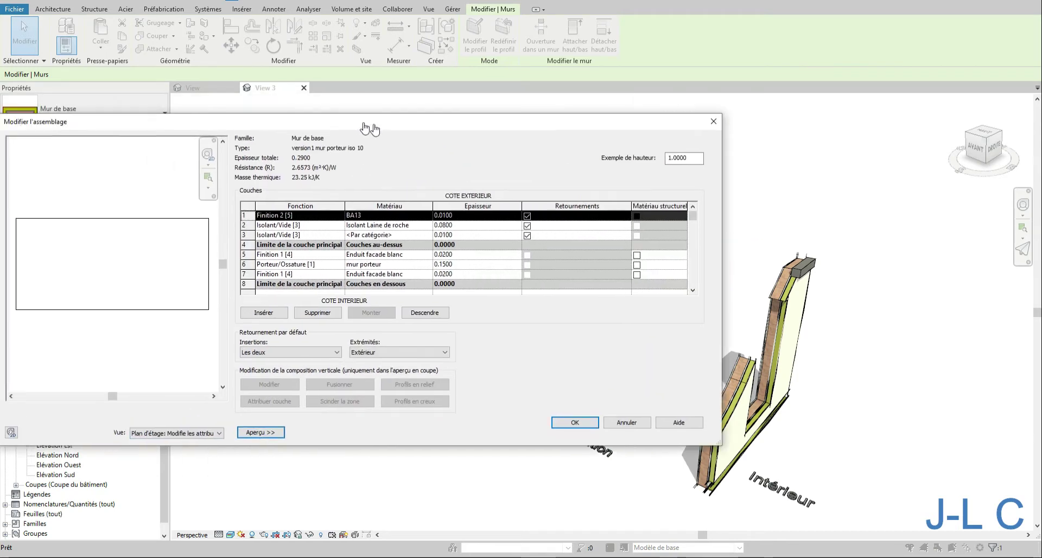
{"action": "left_click_drag", "start_coordinate": [365, 127], "coordinate": [490, 119]}
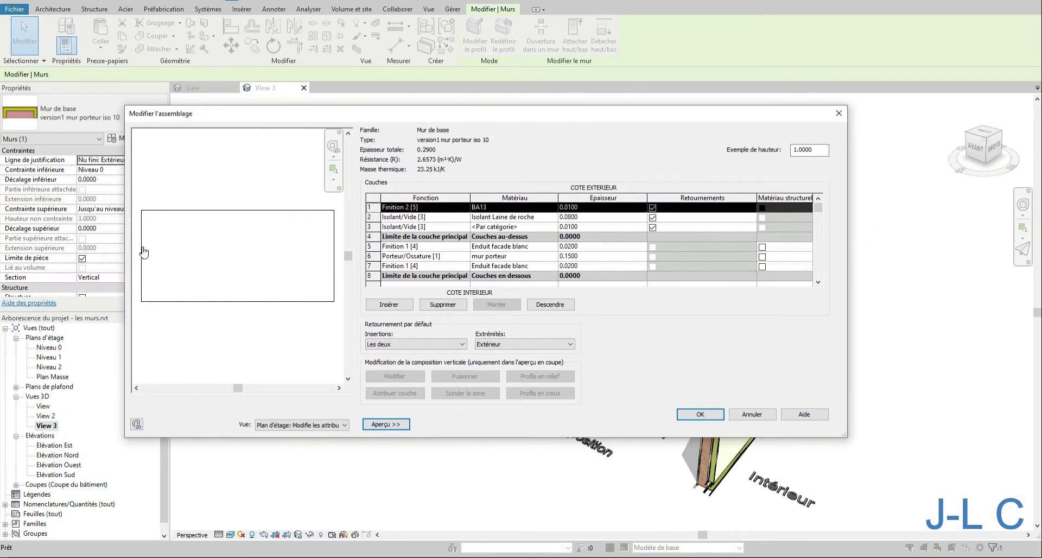
{"action": "left_click", "coordinate": [296, 426]}
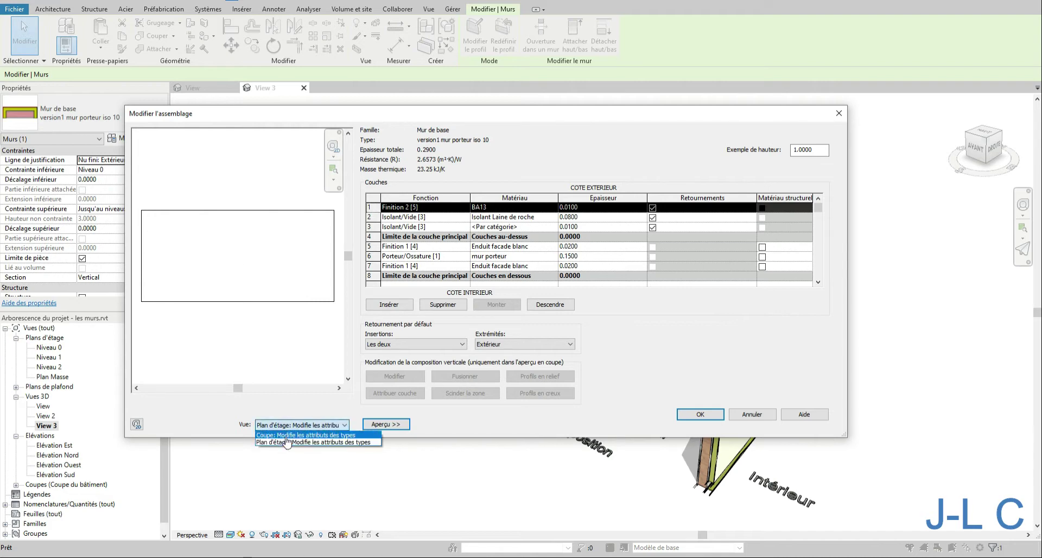
{"action": "left_click", "coordinate": [289, 435]}
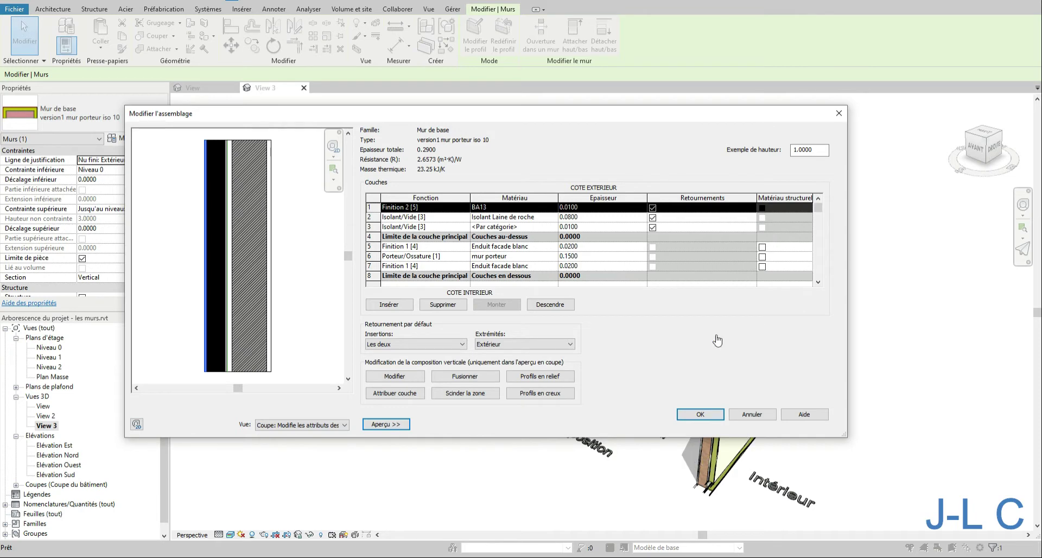
{"action": "left_click_drag", "start_coordinate": [592, 119], "coordinate": [518, 8]}
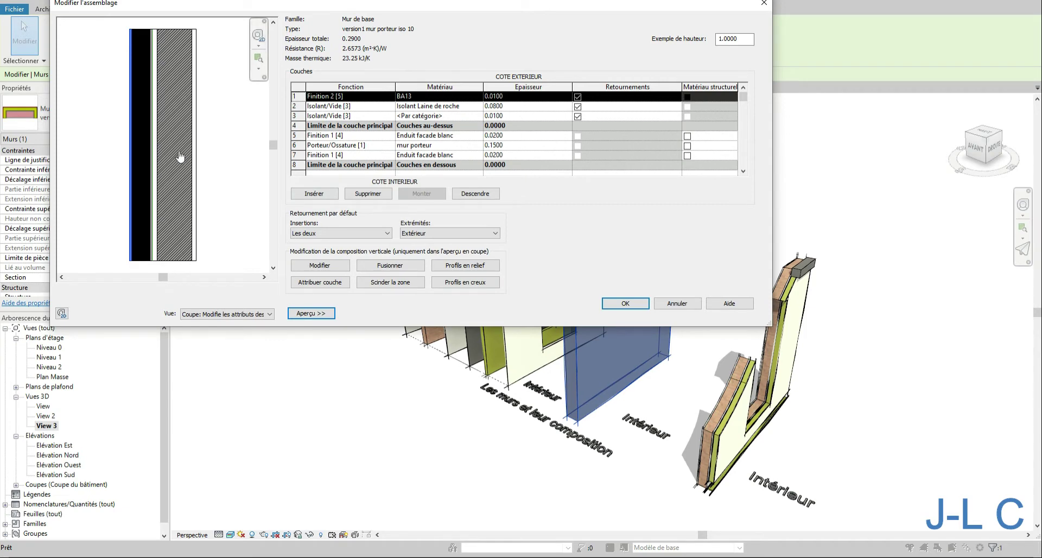
- Select each layer row in turn to see which layer it highlights in the section preview
{"action": "left_click", "coordinate": [340, 107]}
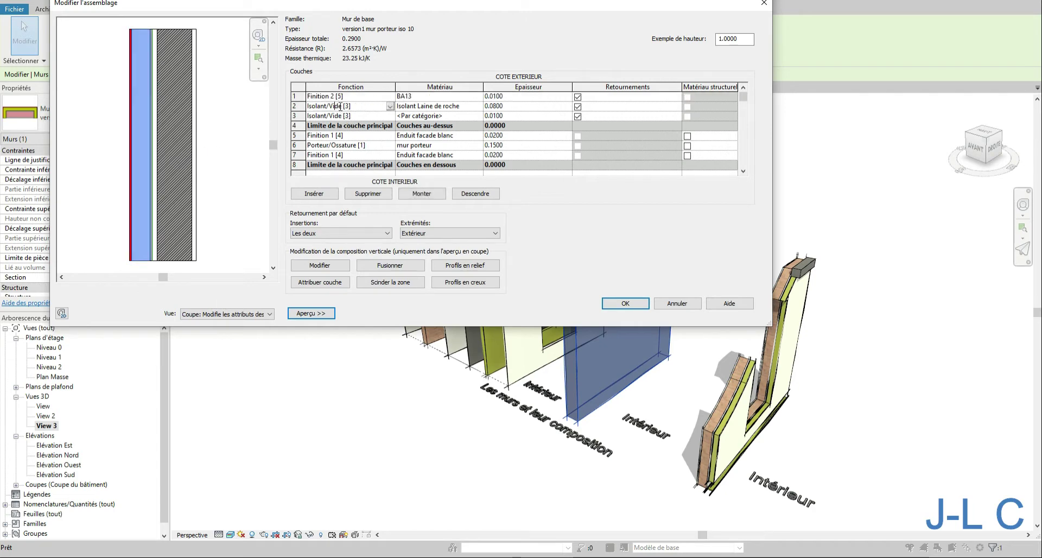
{"action": "left_click", "coordinate": [377, 116]}
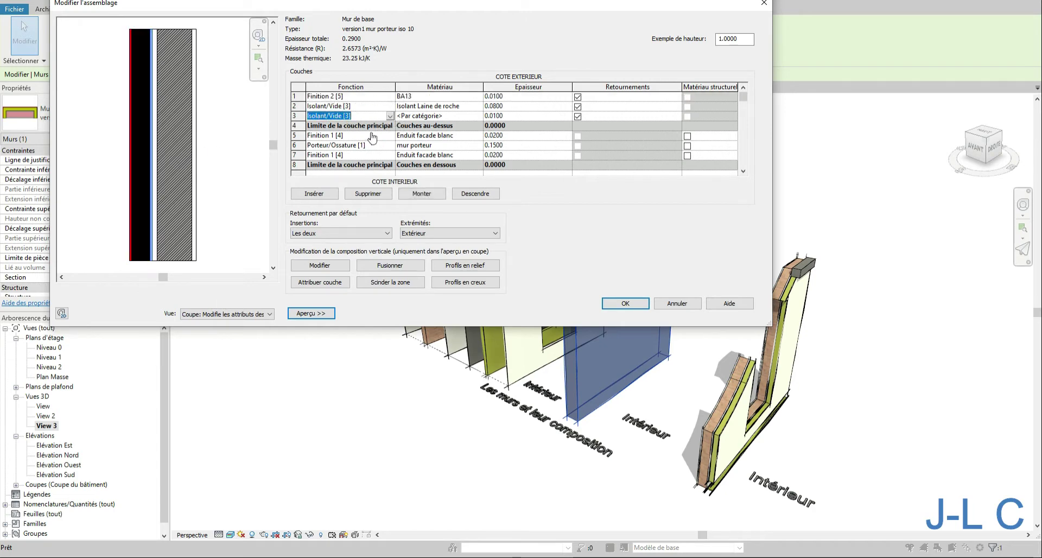
{"action": "left_click", "coordinate": [371, 136]}
{"action": "left_click", "coordinate": [367, 147]}
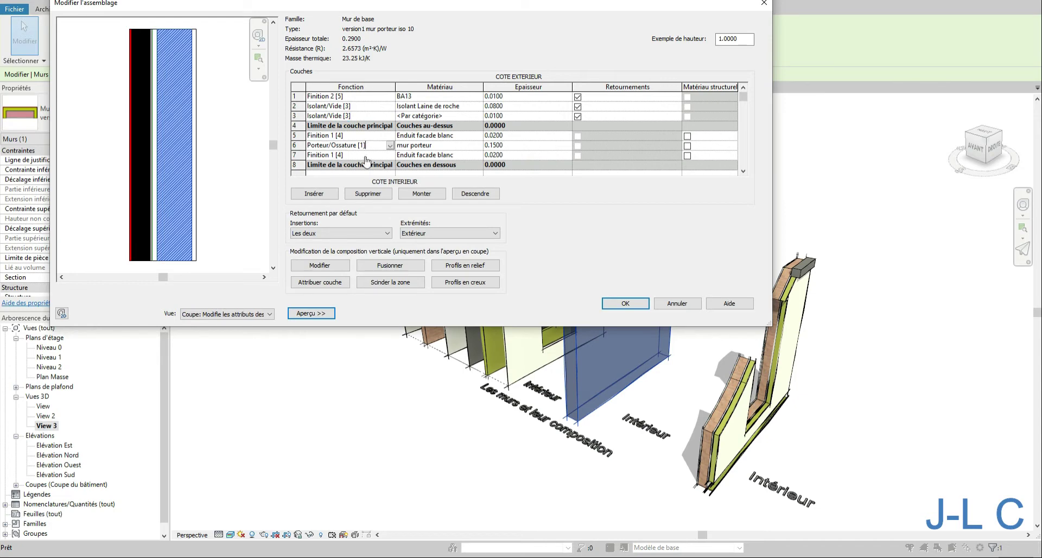
{"action": "left_click", "coordinate": [367, 157]}
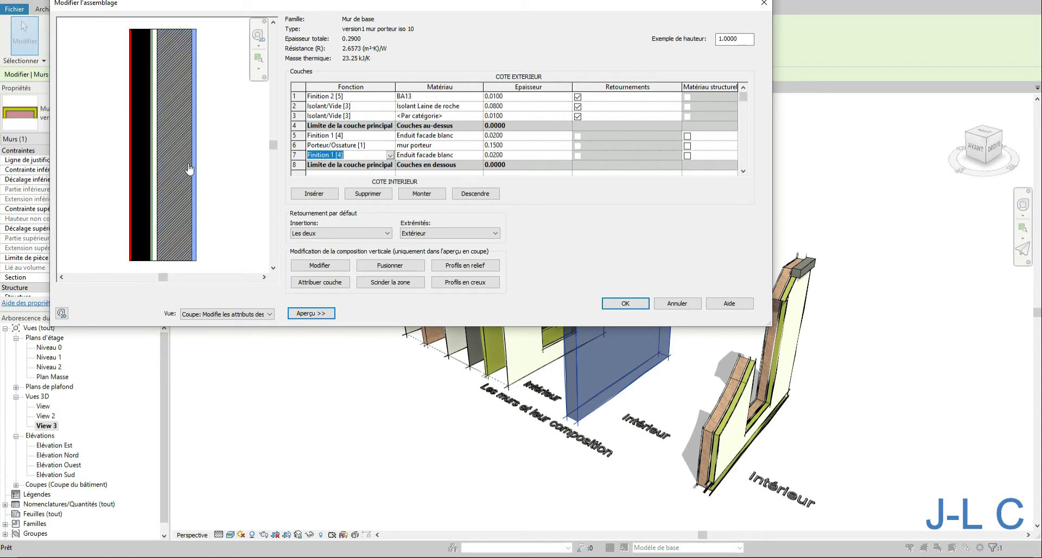
- Set the sample height to 0.5 and zoom the preview to fit
{"action": "left_click_drag", "start_coordinate": [739, 40], "coordinate": [694, 43]}
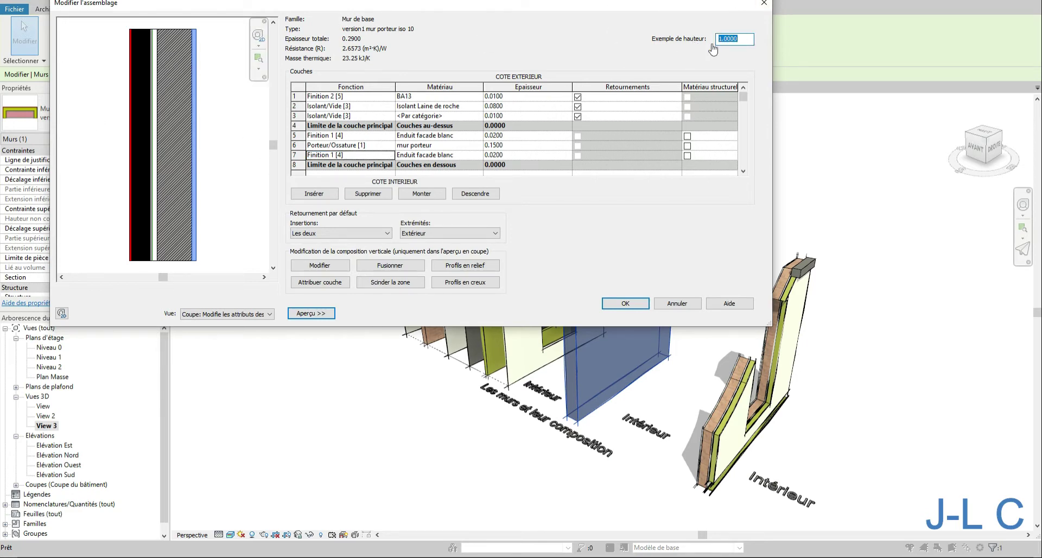
{"action": "type", "text": ".5"}
{"action": "key", "text": "Tab"}
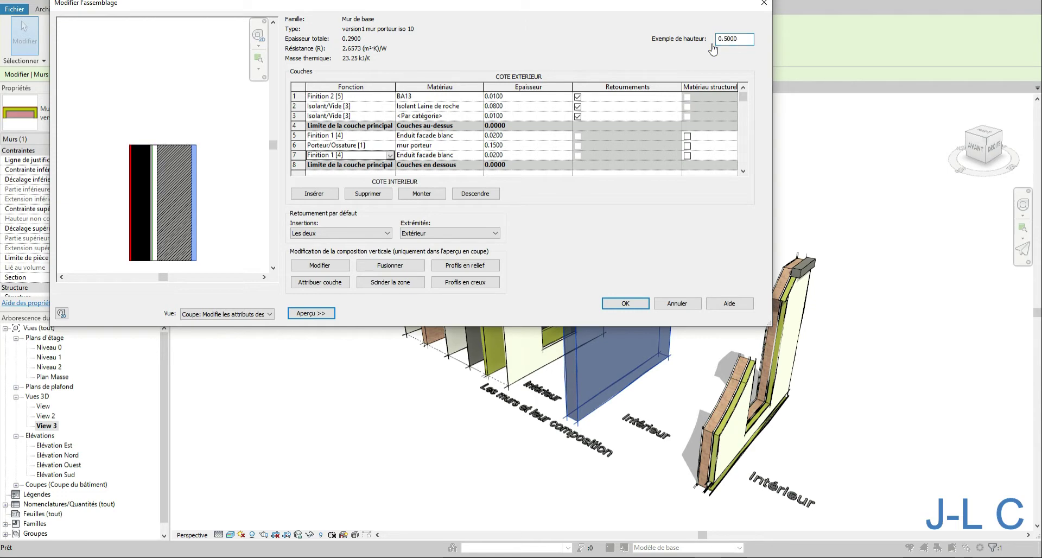
{"action": "right_click", "coordinate": [236, 132]}
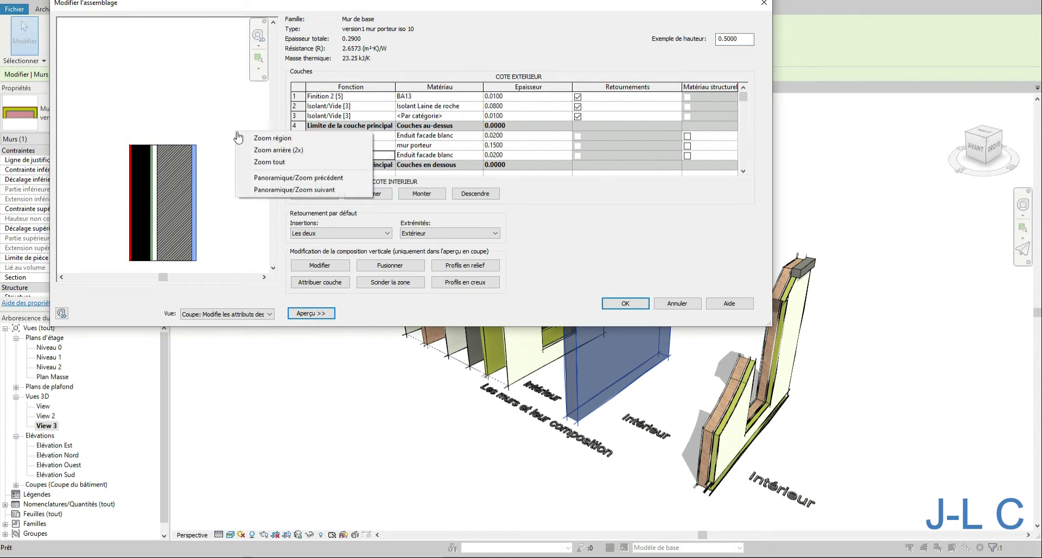
{"action": "left_click", "coordinate": [258, 163]}
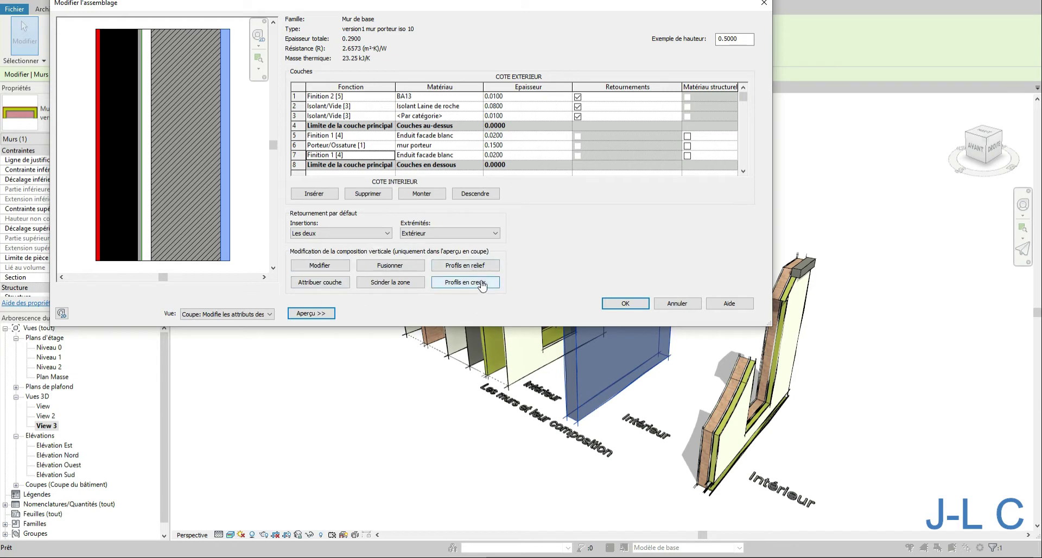
- Switch the preview view to floor plan and back to section
{"action": "left_click", "coordinate": [258, 317]}
{"action": "left_click", "coordinate": [246, 335]}
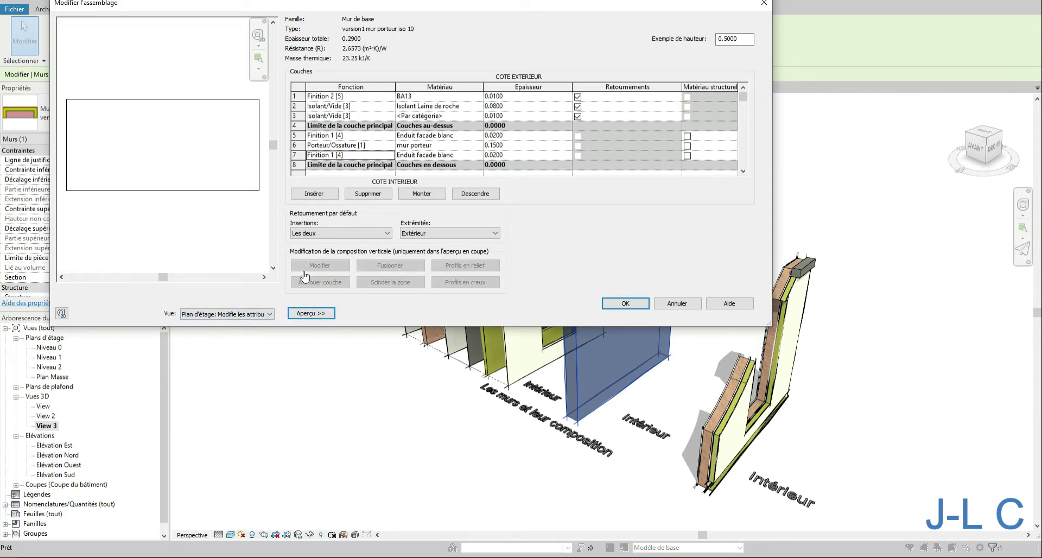
{"action": "left_click", "coordinate": [205, 314]}
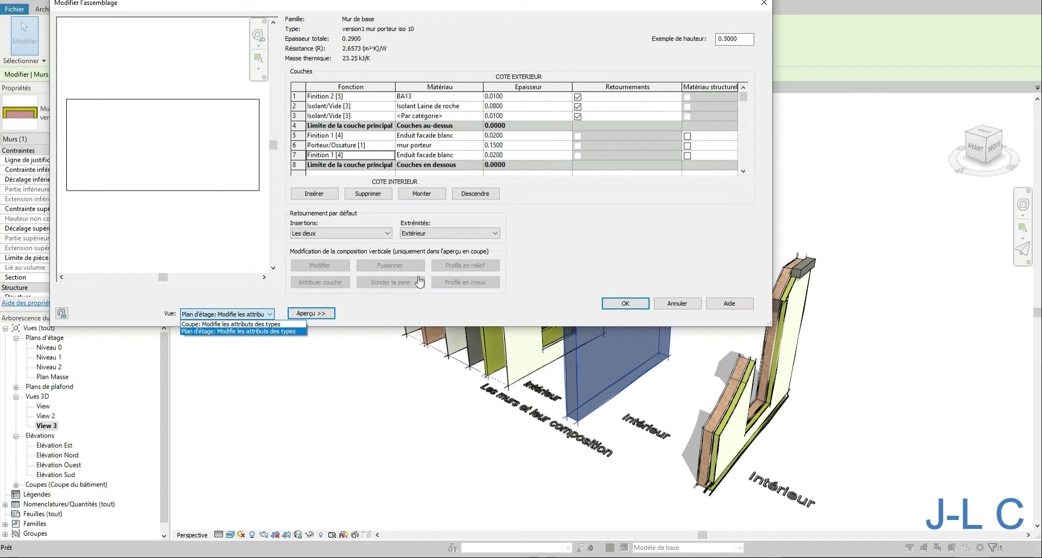
{"action": "left_click", "coordinate": [214, 323]}
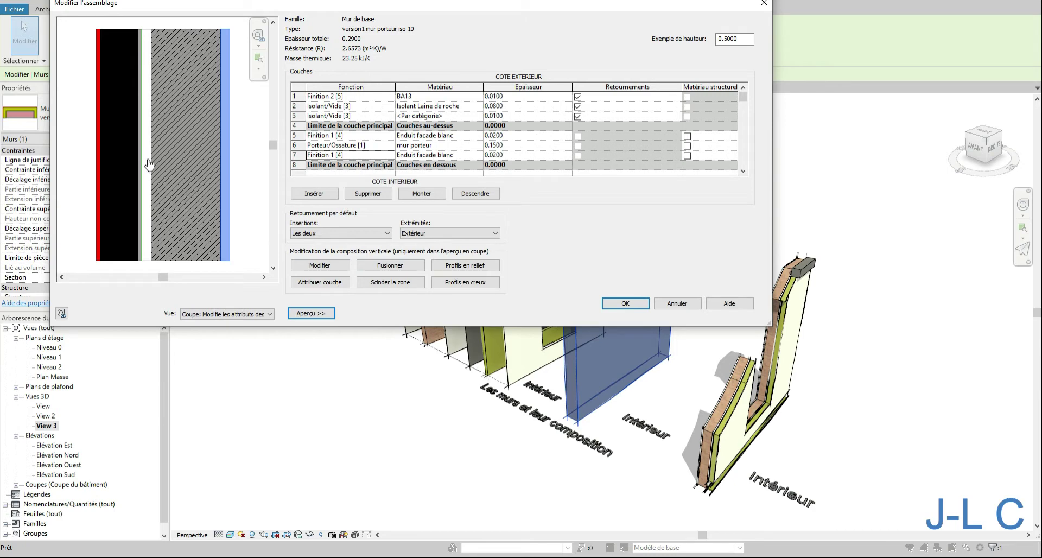
- Activate the Modifier and Fusionner vertical-composition tools in the section preview
{"action": "left_click", "coordinate": [309, 265]}
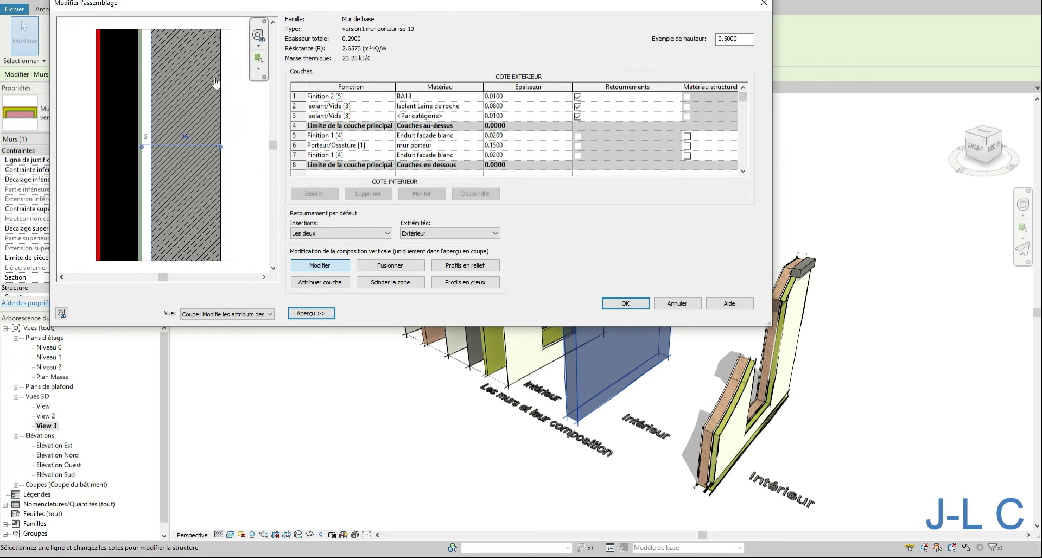
{"action": "left_click", "coordinate": [404, 268]}
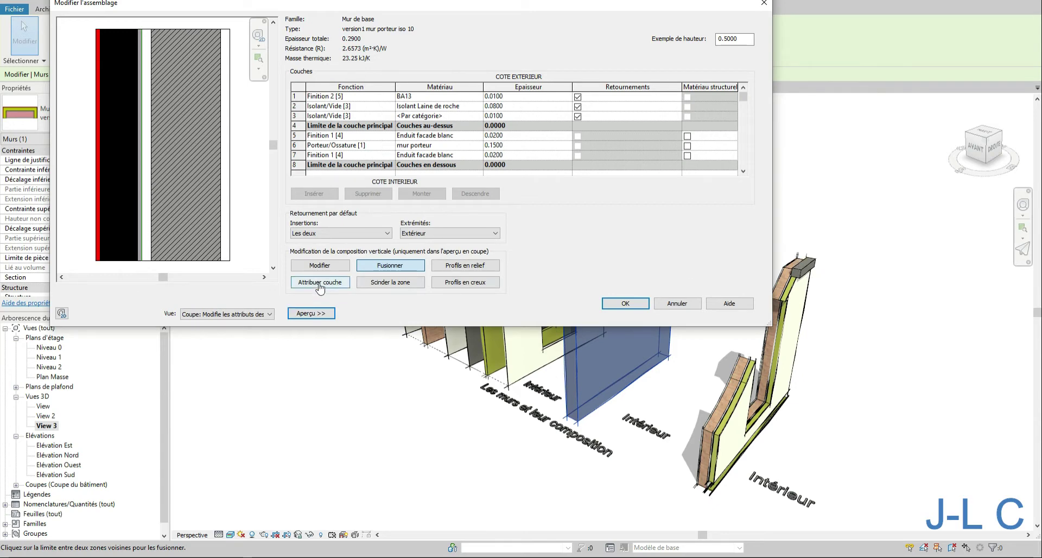
- Open the Profils en relief dialog and cancel it
{"action": "left_click", "coordinate": [476, 267]}
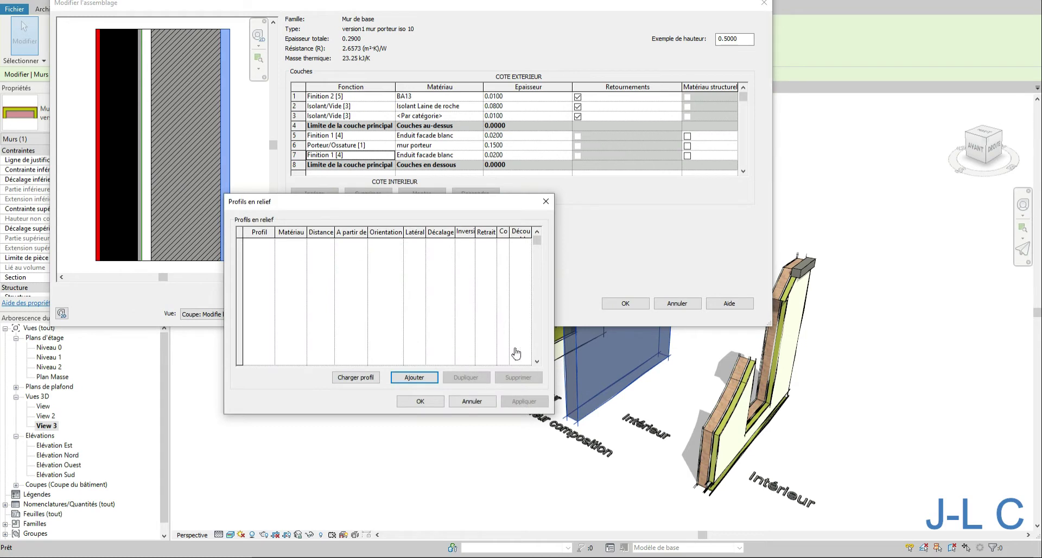
{"action": "left_click", "coordinate": [470, 402]}
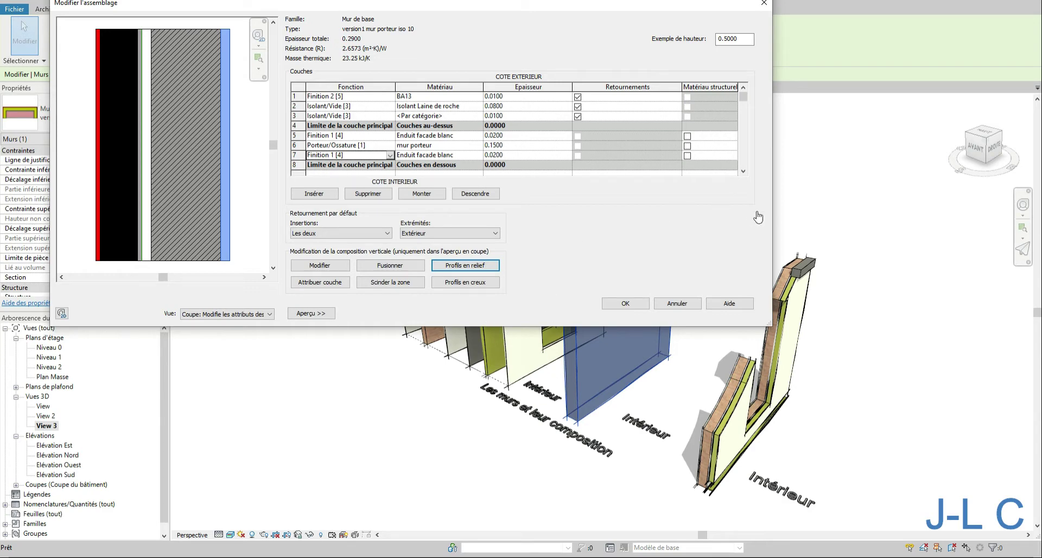
{"action": "left_click_drag", "start_coordinate": [774, 211], "coordinate": [523, 210]}
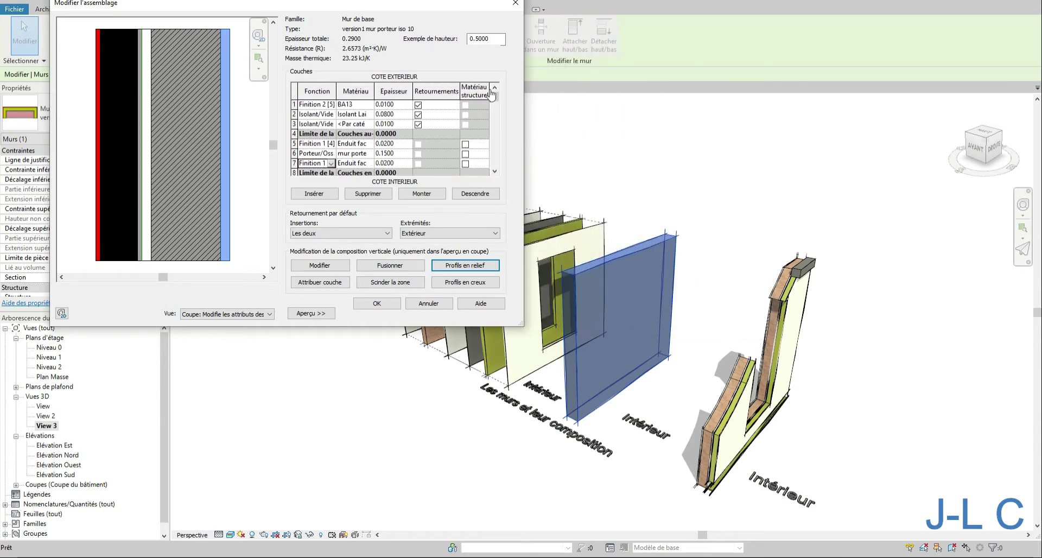
{"action": "left_click_drag", "start_coordinate": [382, 10], "coordinate": [386, 20]}
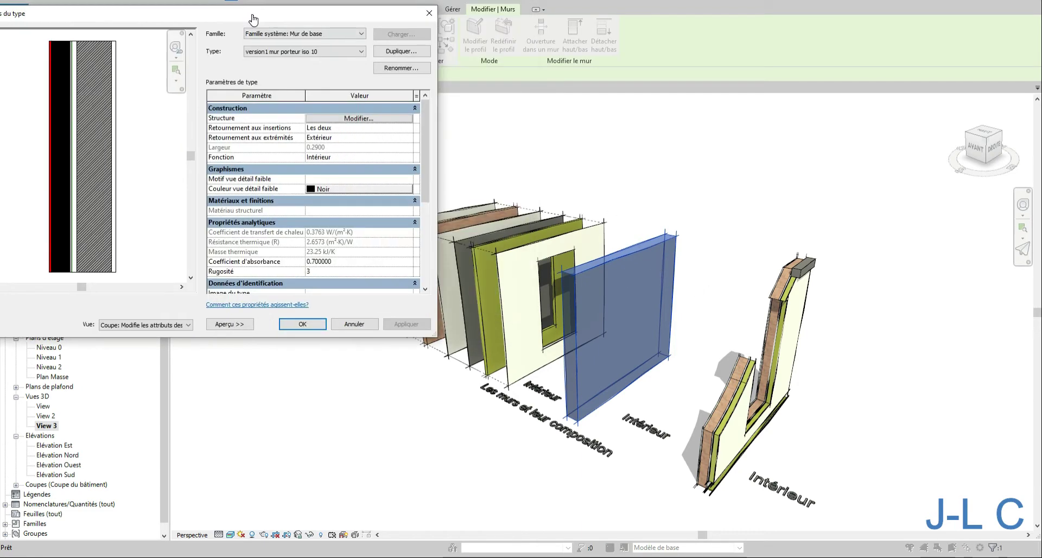
{"action": "left_click_drag", "start_coordinate": [253, 17], "coordinate": [282, 20]}
{"action": "left_click", "coordinate": [410, 123]}
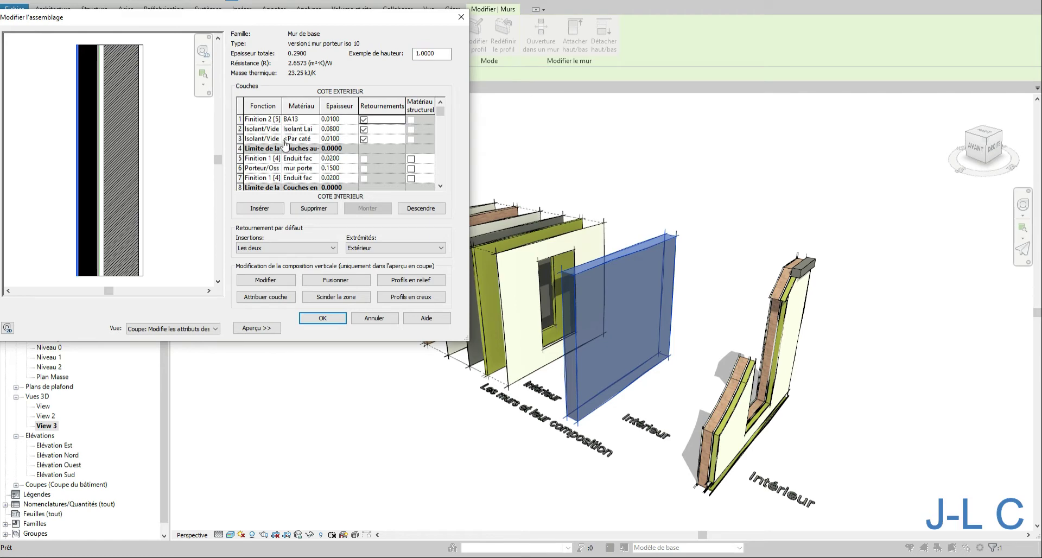
- Open the Profils en relief dialog and browse for a profile family, cancelling without loading
{"action": "left_click", "coordinate": [421, 280]}
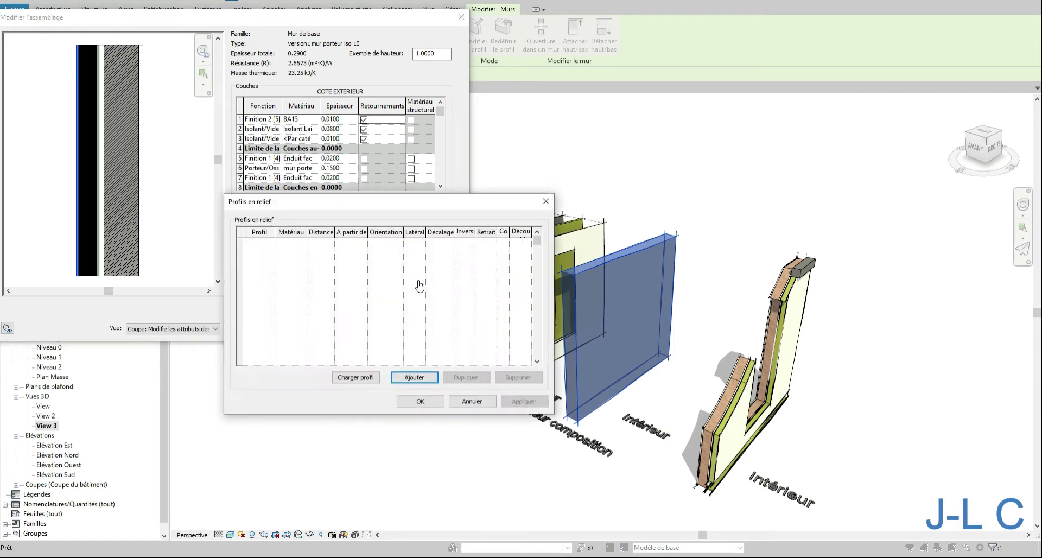
{"action": "left_click", "coordinate": [366, 378]}
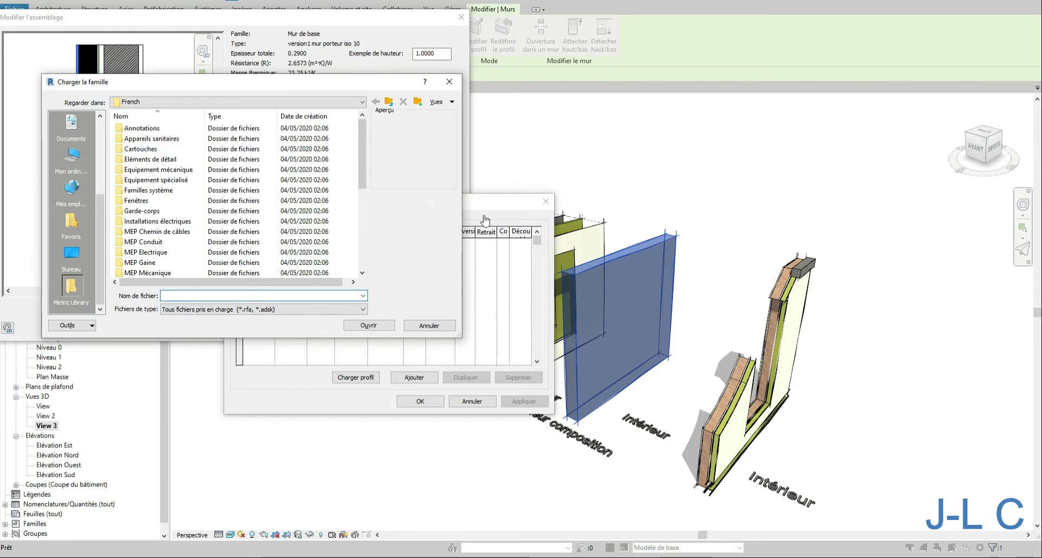
{"action": "left_click", "coordinate": [441, 327]}
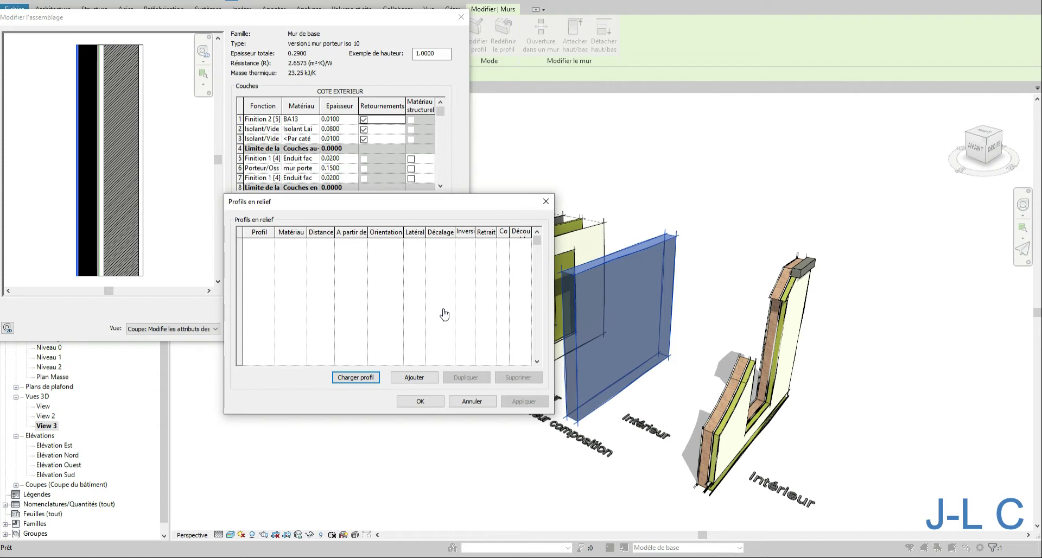
- Add a sweep row and set its profile to C-Canal-Profil : C250X30
{"action": "left_click", "coordinate": [422, 380]}
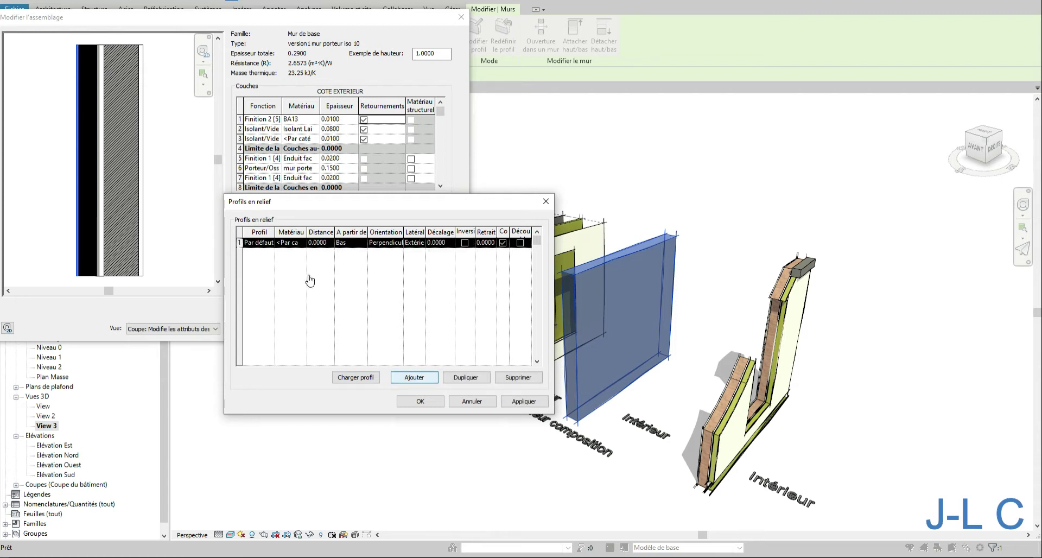
{"action": "left_click", "coordinate": [271, 245]}
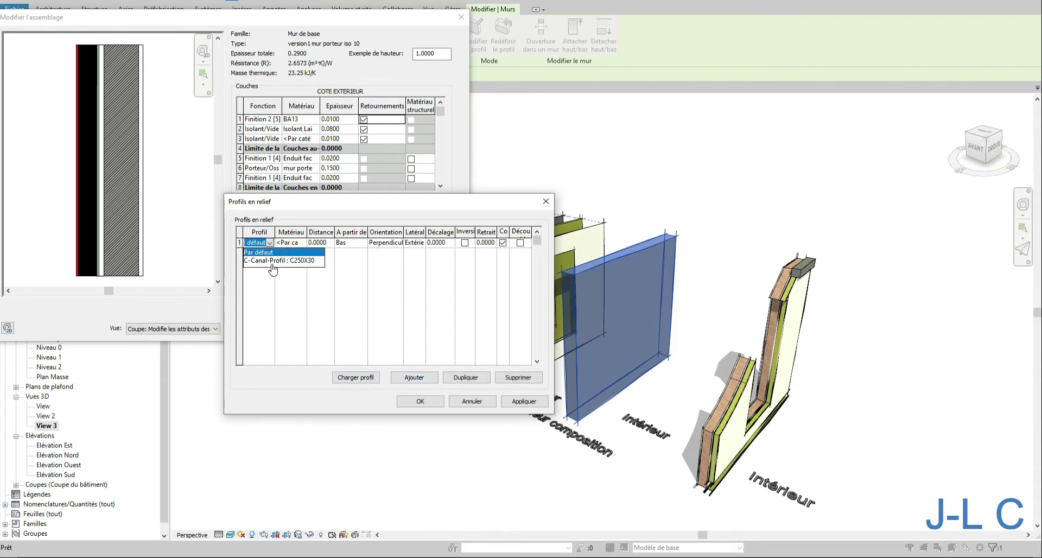
{"action": "left_click", "coordinate": [273, 261]}
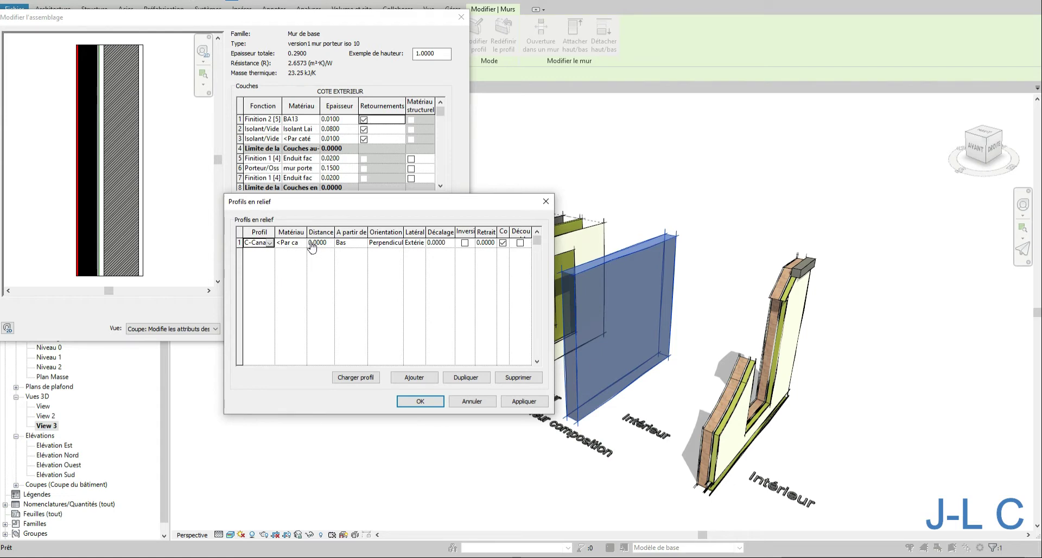
- Set the sweep to be measured from Haut and apply the change
{"action": "left_click", "coordinate": [341, 246]}
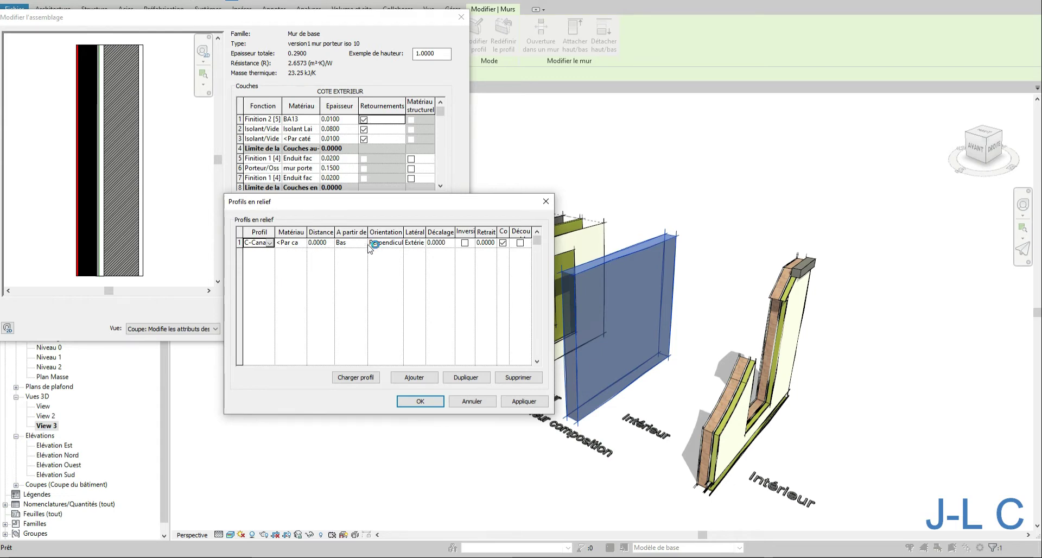
{"action": "left_click", "coordinate": [362, 243]}
{"action": "left_click", "coordinate": [348, 262]}
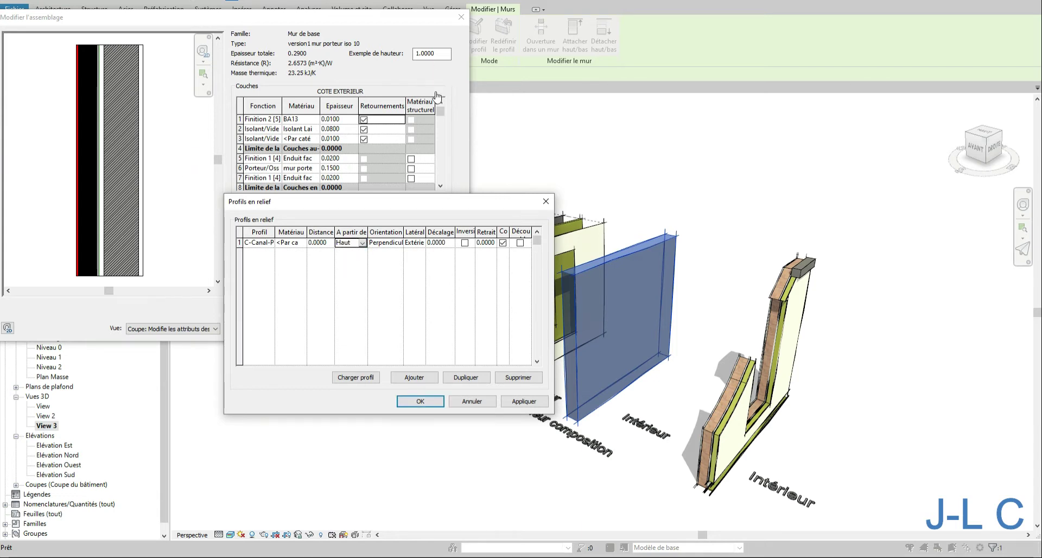
{"action": "left_click", "coordinate": [503, 402]}
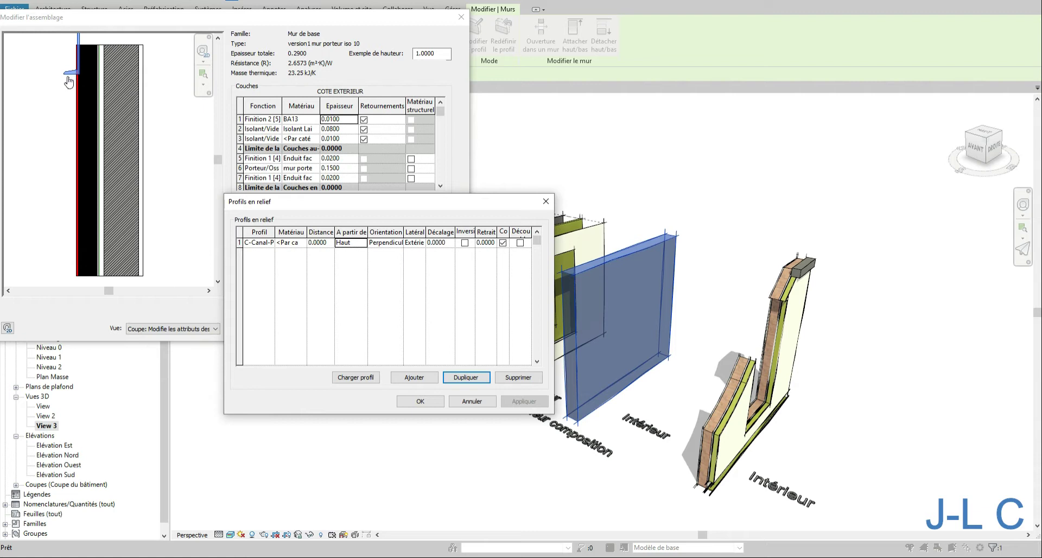
- Change the sweep's profile to Par défaut and apply
{"action": "left_click", "coordinate": [271, 243]}
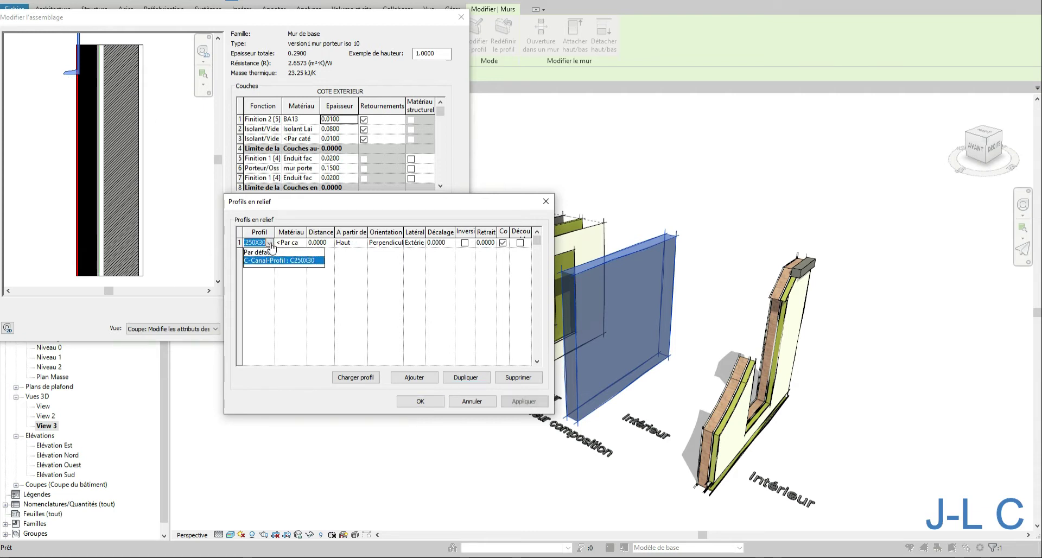
{"action": "left_click", "coordinate": [263, 252]}
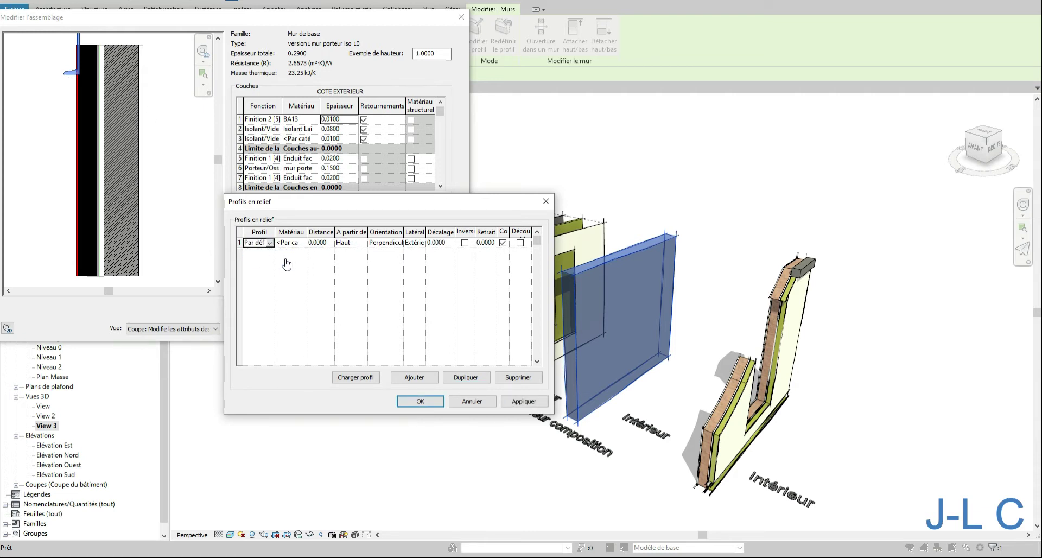
{"action": "left_click", "coordinate": [517, 402]}
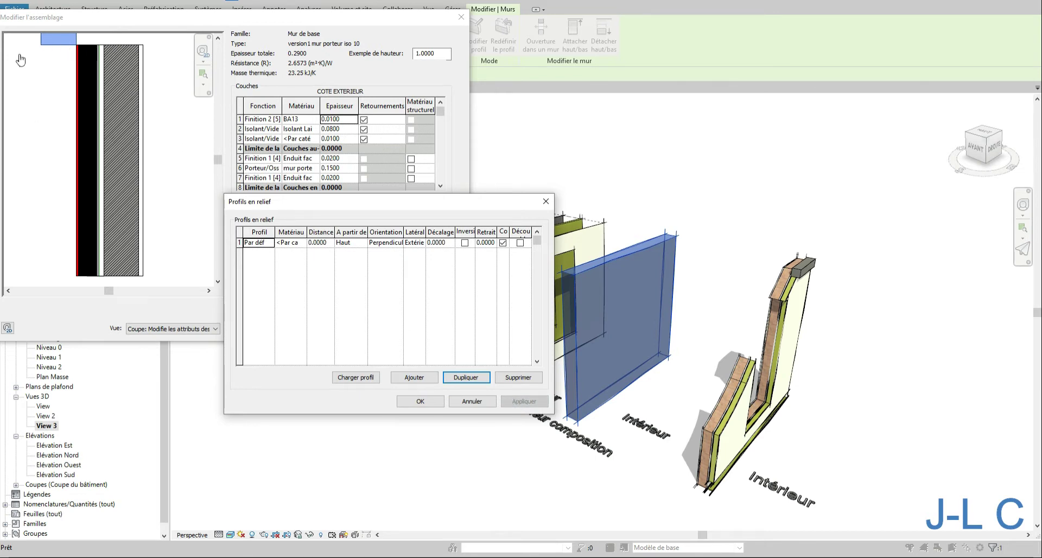
- Set the sweep's distance to -0.2 and apply
{"action": "left_click", "coordinate": [330, 244]}
{"action": "left_click", "coordinate": [331, 242]}
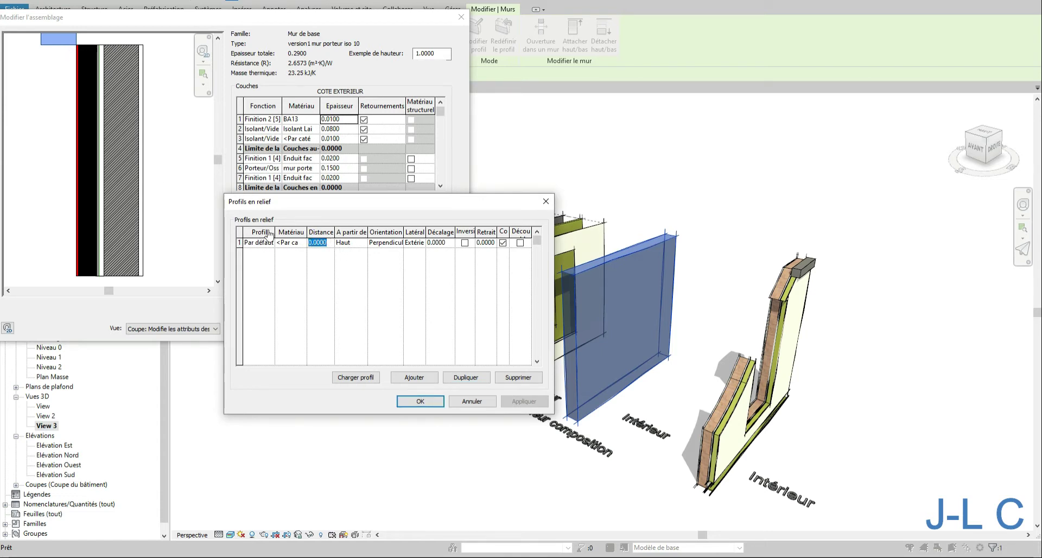
{"action": "type", "text": "-.2"}
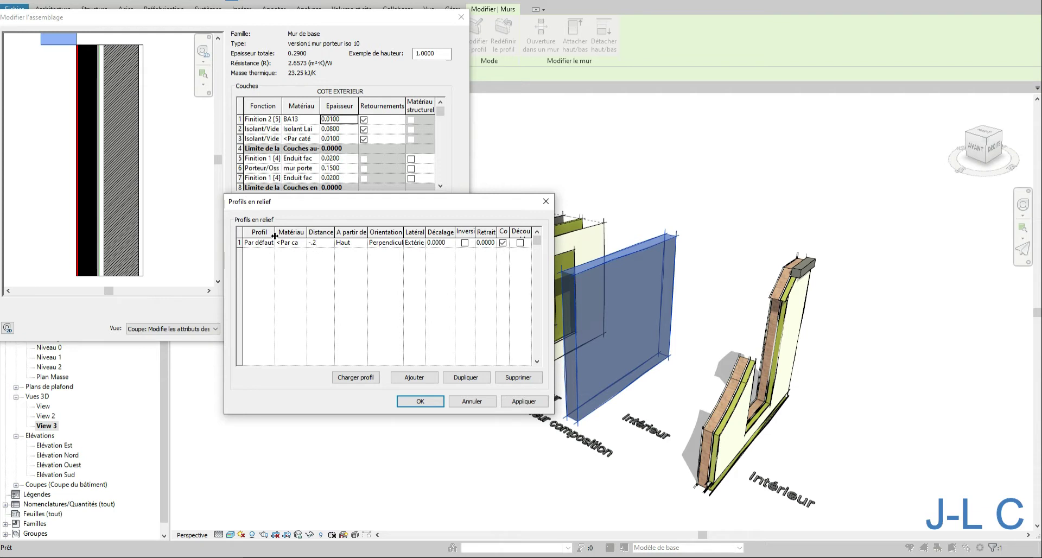
{"action": "left_click", "coordinate": [517, 404]}
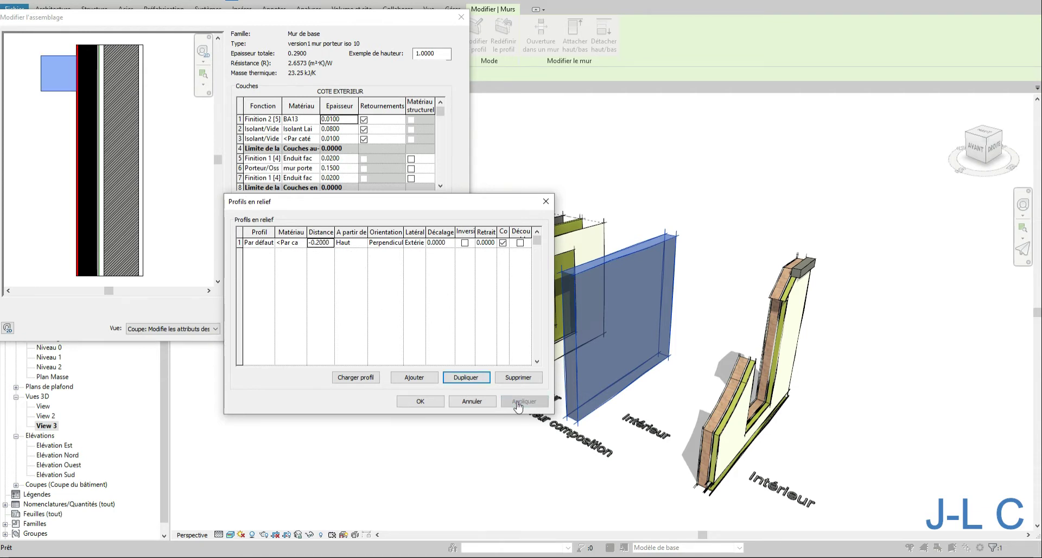
- Set the sweep's side to Intérieur and its offset to -0.1, then apply
{"action": "left_click", "coordinate": [451, 245]}
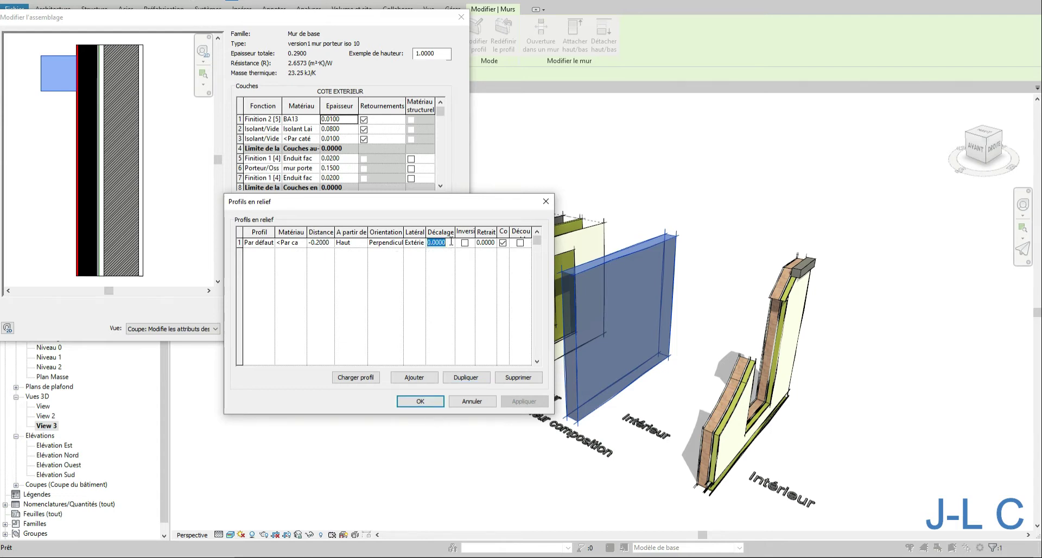
{"action": "left_click", "coordinate": [500, 244]}
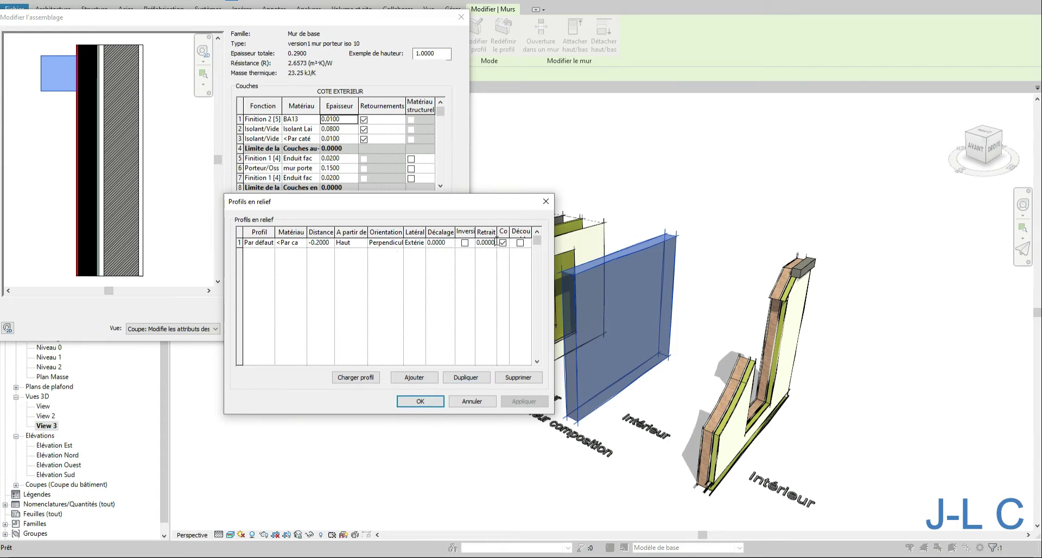
{"action": "left_click", "coordinate": [424, 248]}
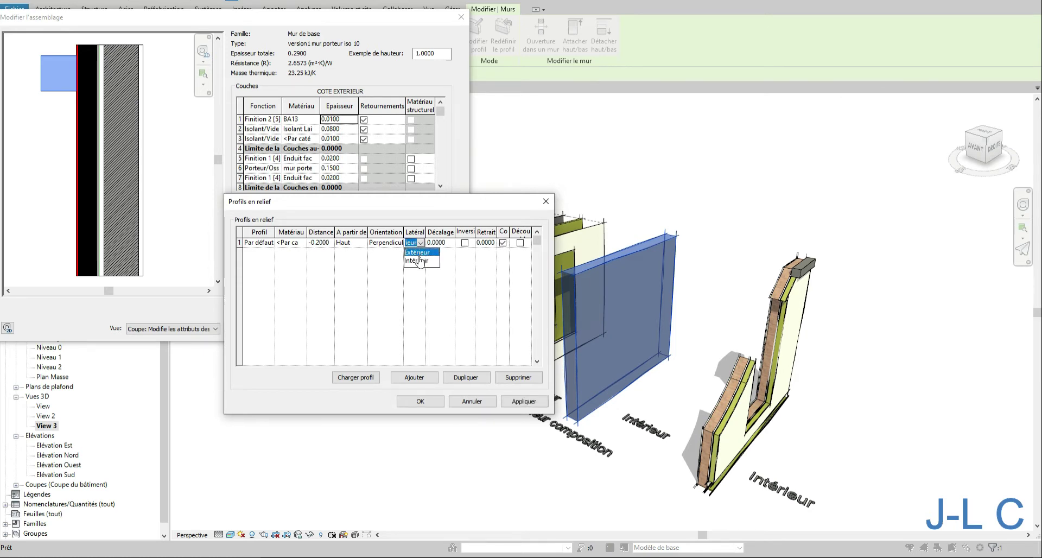
{"action": "left_click", "coordinate": [418, 261]}
{"action": "left_click", "coordinate": [452, 245]}
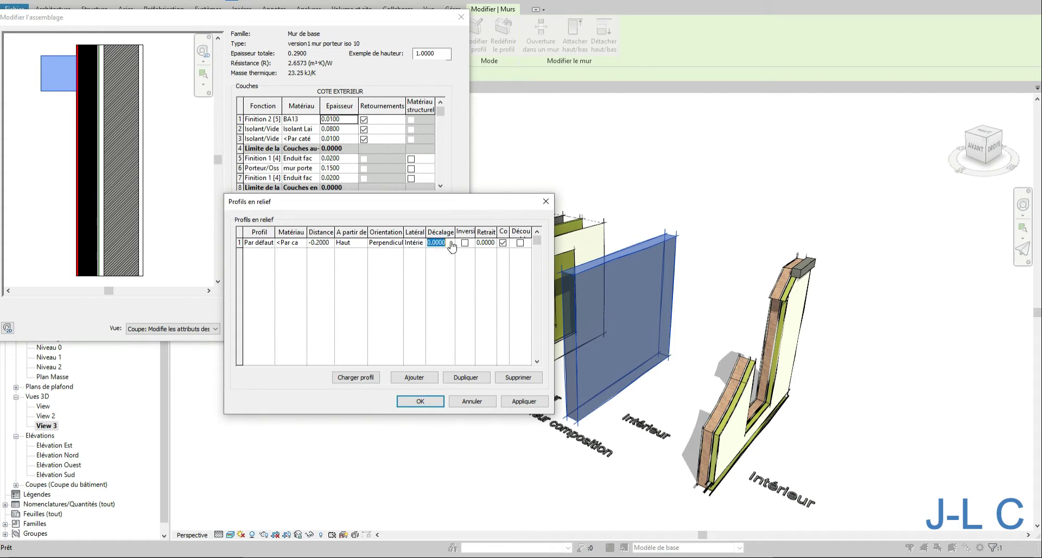
{"action": "type", "text": "-.1"}
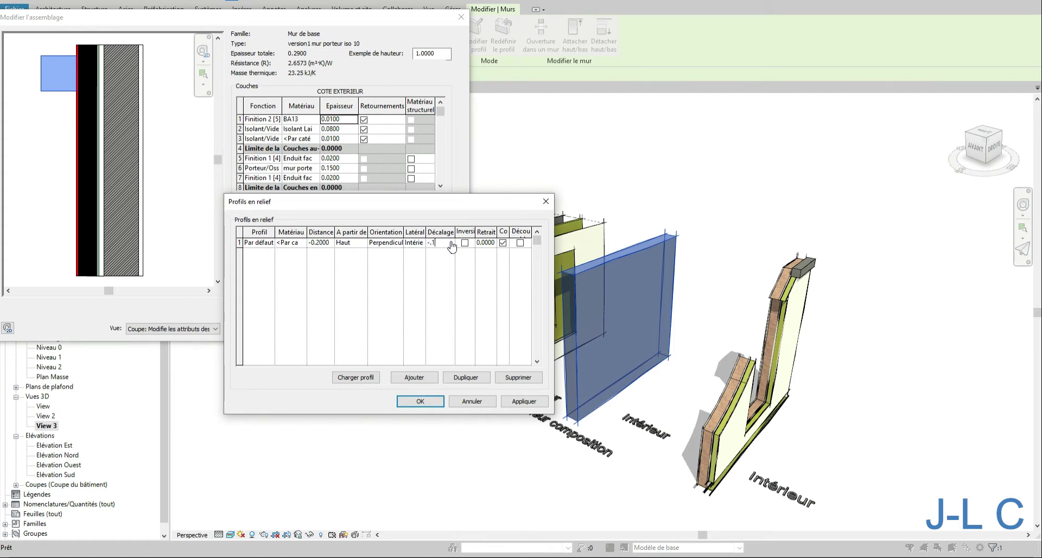
{"action": "key", "text": "Tab"}
{"action": "left_click", "coordinate": [518, 403]}
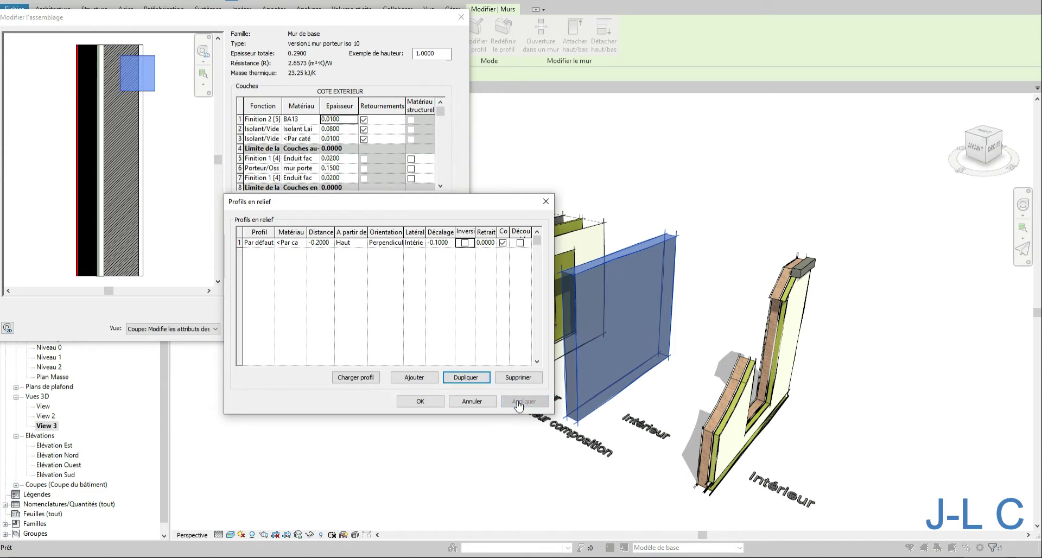
- Set the sweep's offset to 0 and its setback (Retrait) to 0.1, then apply
{"action": "left_click", "coordinate": [445, 242]}
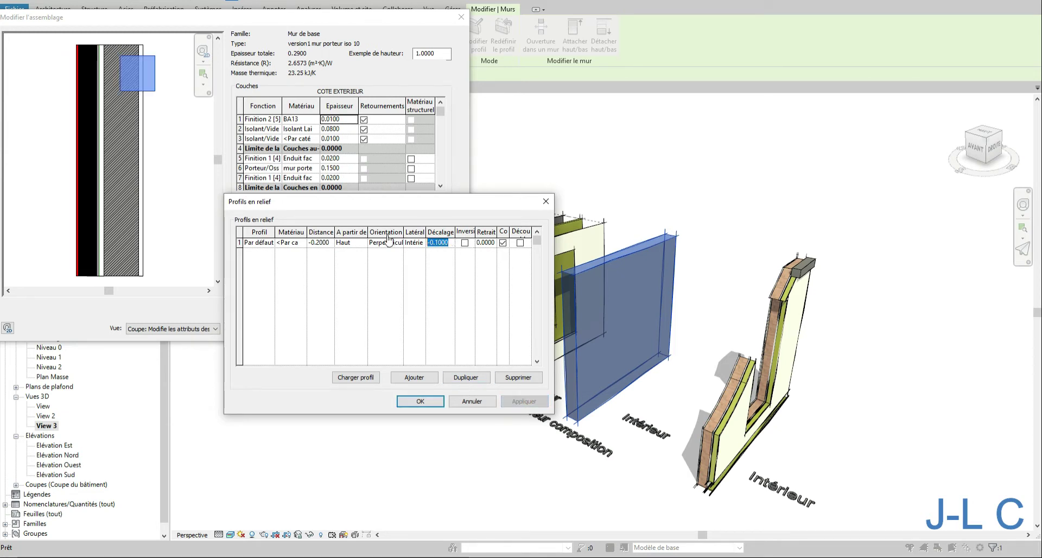
{"action": "type", "text": "0"}
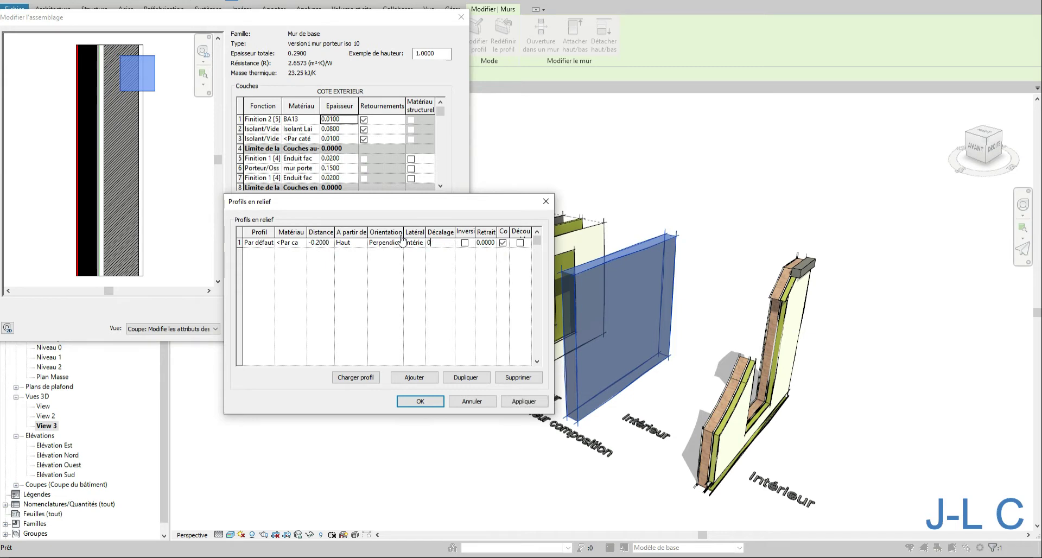
{"action": "left_click", "coordinate": [490, 243]}
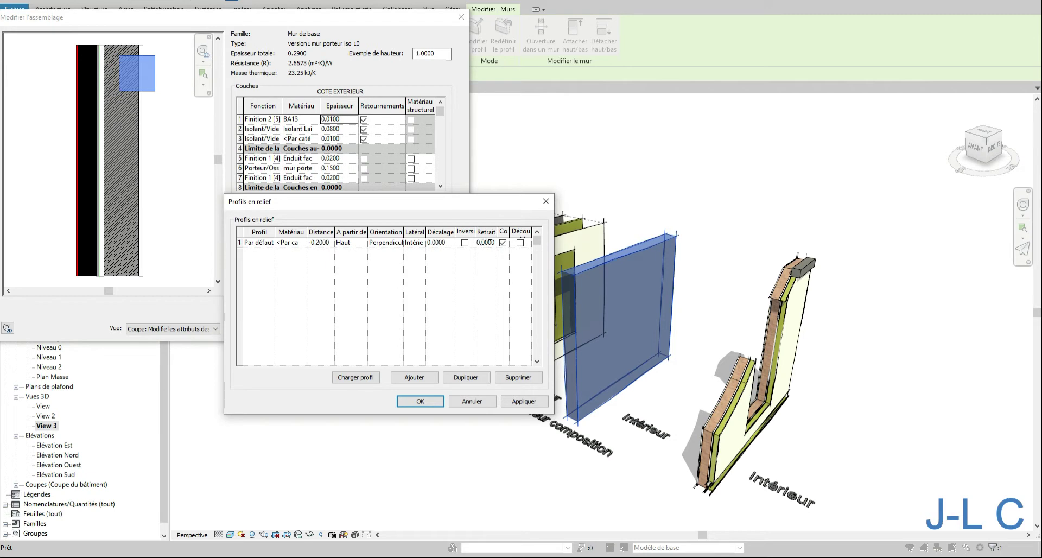
{"action": "type", "text": "1"}
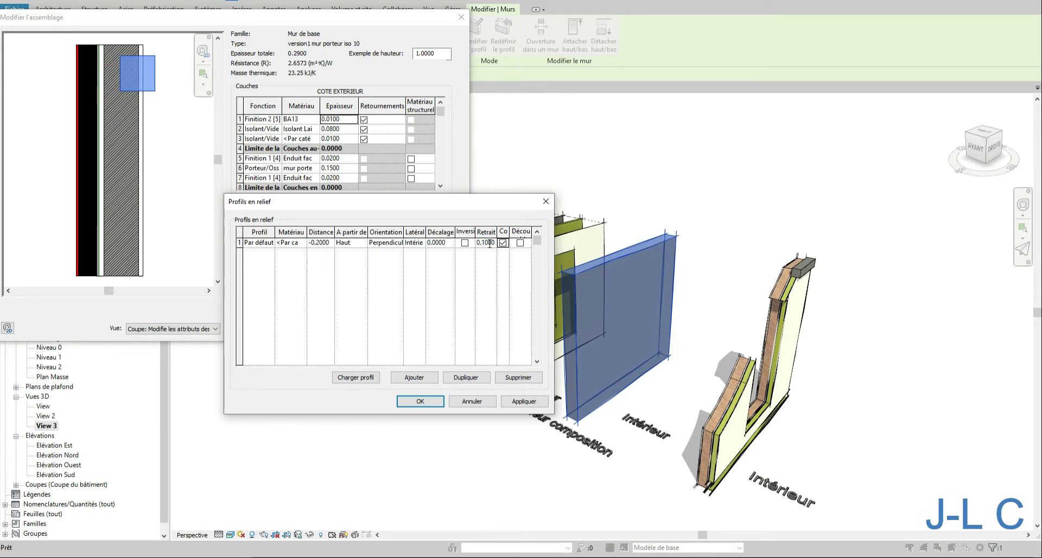
{"action": "left_click", "coordinate": [515, 404]}
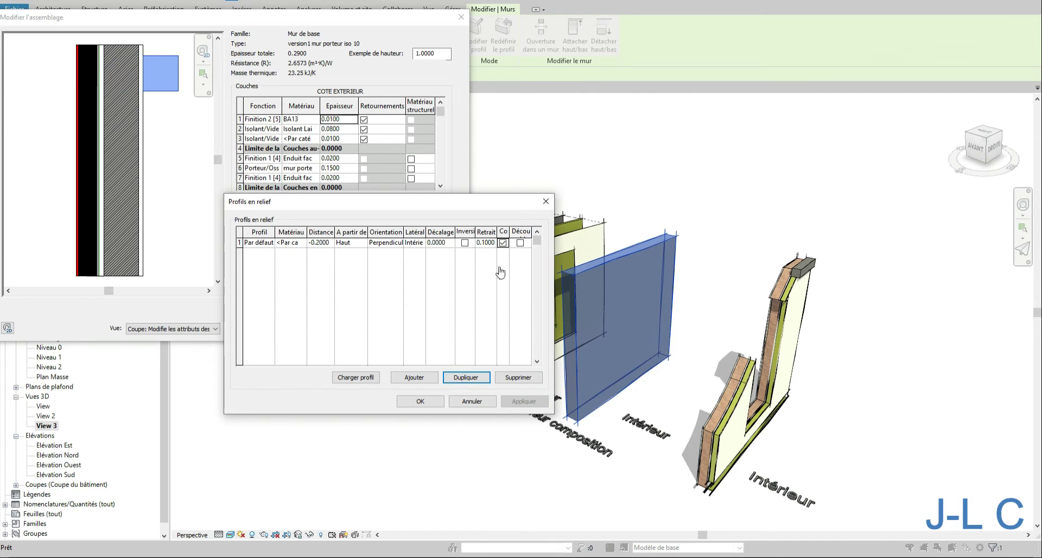
- Make the sweep's setback negative (-0.1) and apply
{"action": "left_click", "coordinate": [478, 243]}
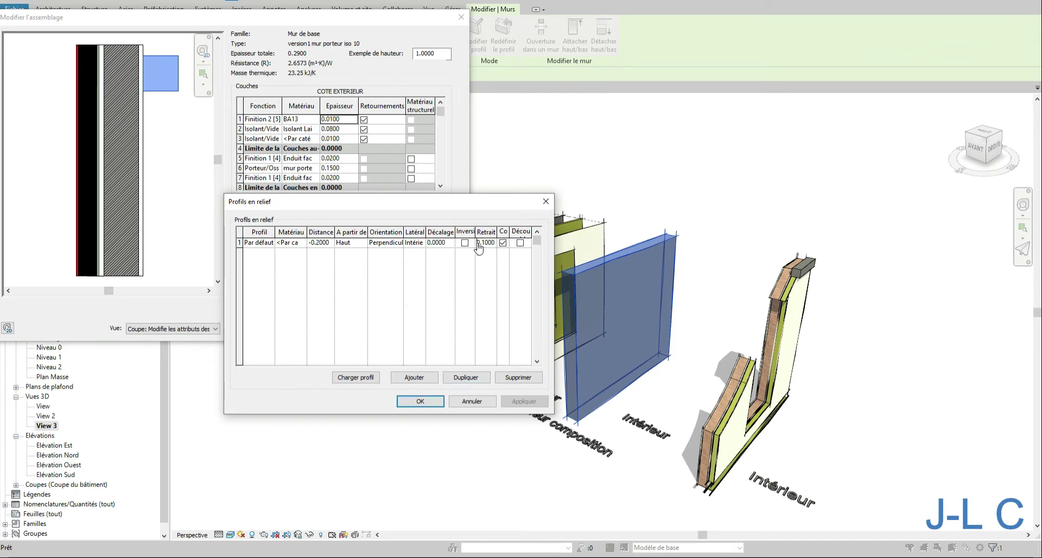
{"action": "type", "text": "-"}
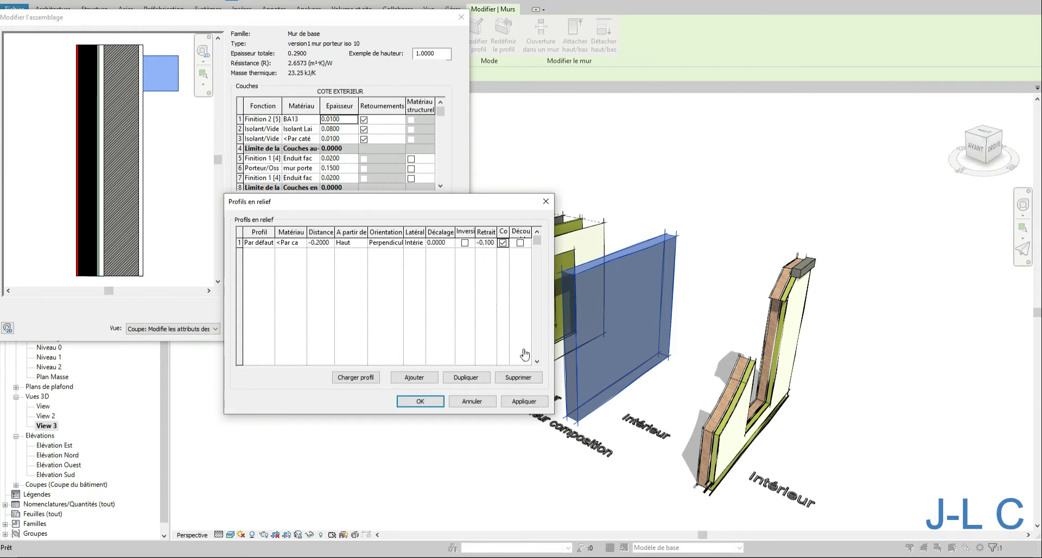
{"action": "left_click", "coordinate": [524, 399]}
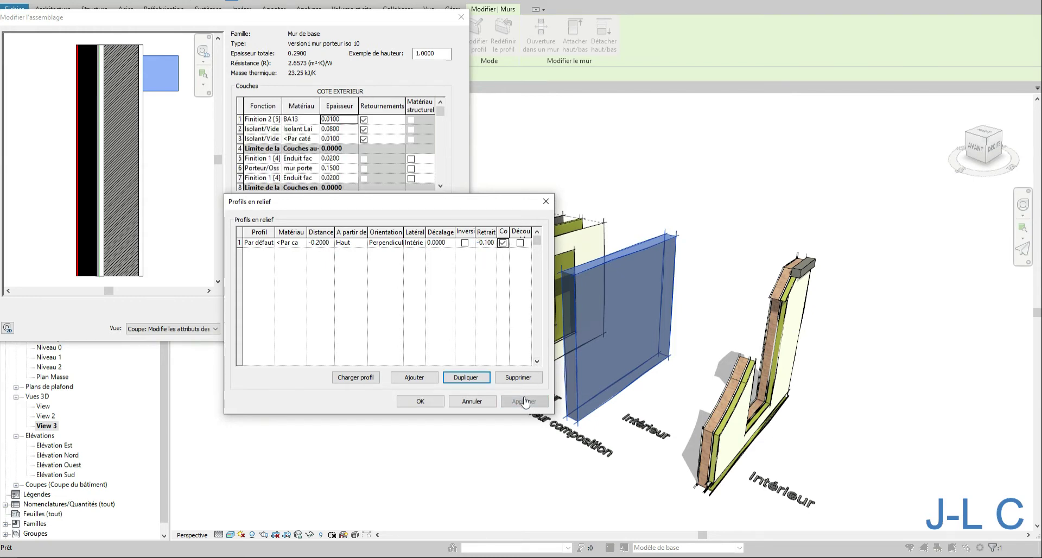
- Reset the sweep's setback to 0 and set its offset to 0.1, then apply
{"action": "left_click", "coordinate": [494, 242]}
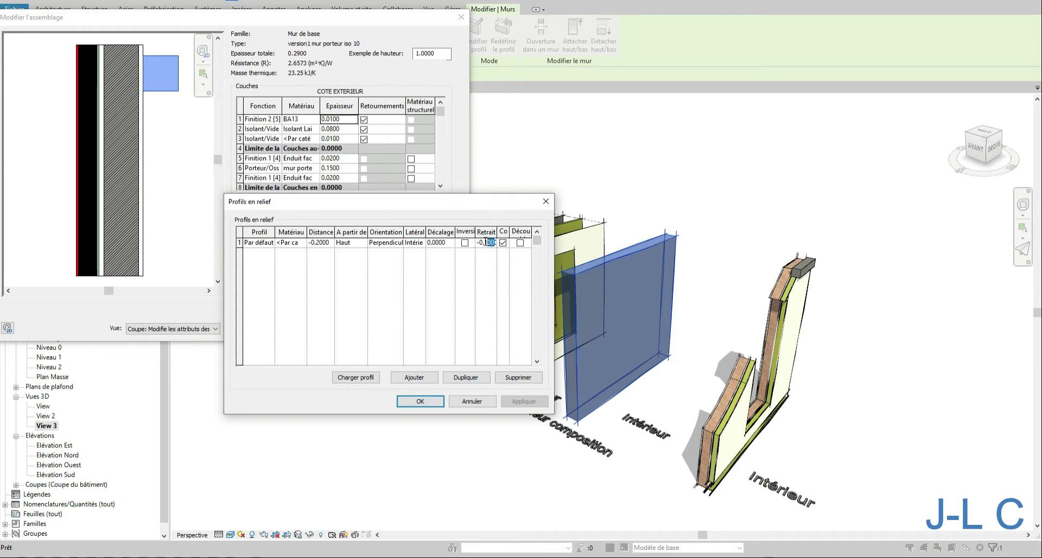
{"action": "type", "text": "00"}
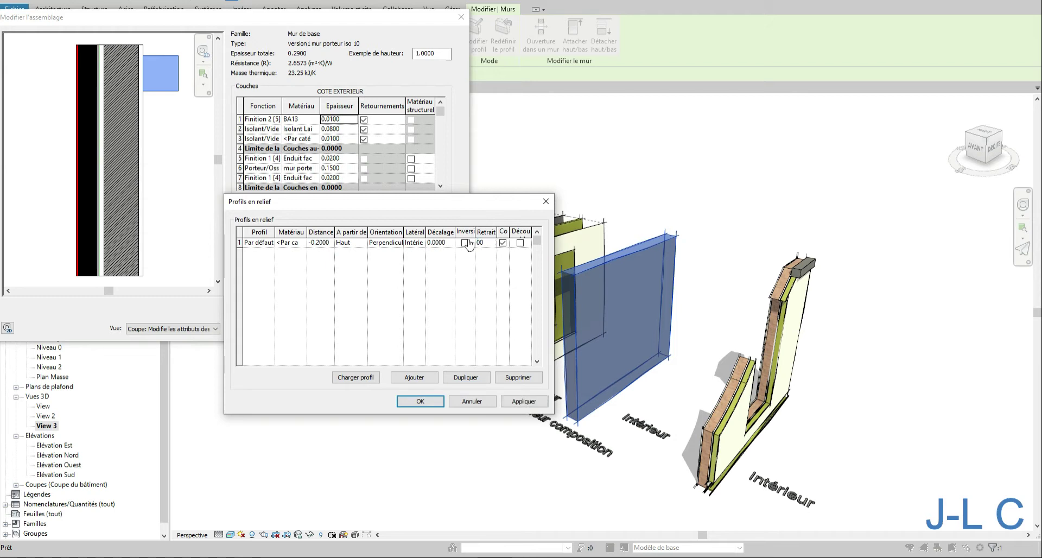
{"action": "left_click", "coordinate": [438, 244]}
{"action": "left_click_drag", "start_coordinate": [446, 243], "coordinate": [399, 243]}
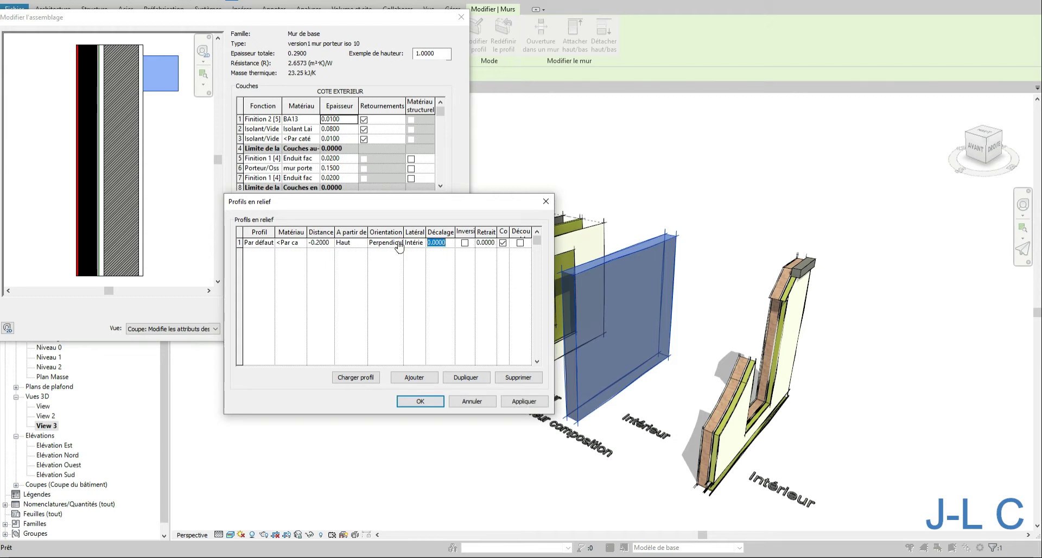
{"action": "type", "text": "0.1"}
{"action": "key", "text": "Tab"}
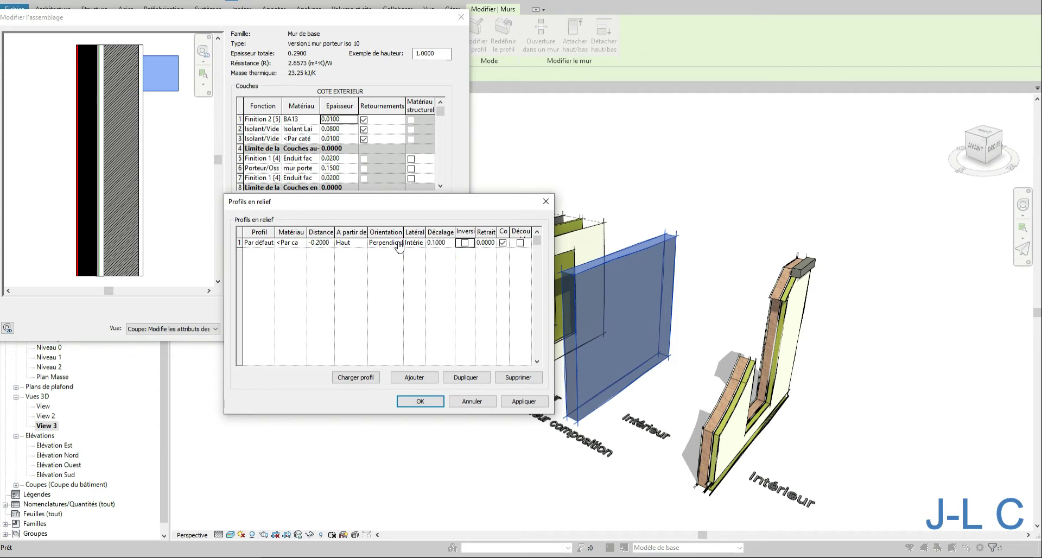
{"action": "left_click", "coordinate": [522, 401]}
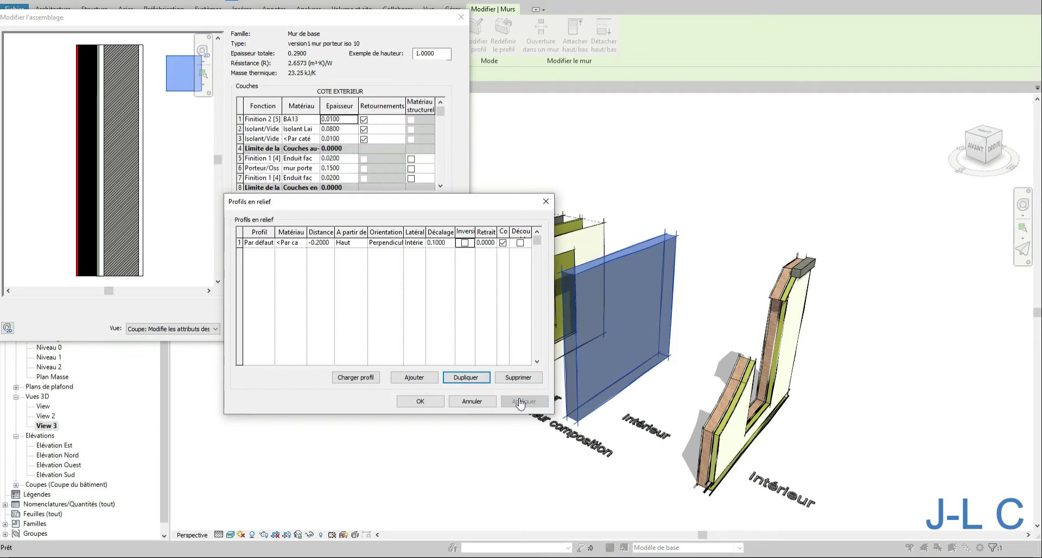
- Switch the sweep's side back to Extérieur and apply
{"action": "left_click", "coordinate": [415, 242]}
{"action": "left_click", "coordinate": [421, 243]}
{"action": "left_click", "coordinate": [417, 251]}
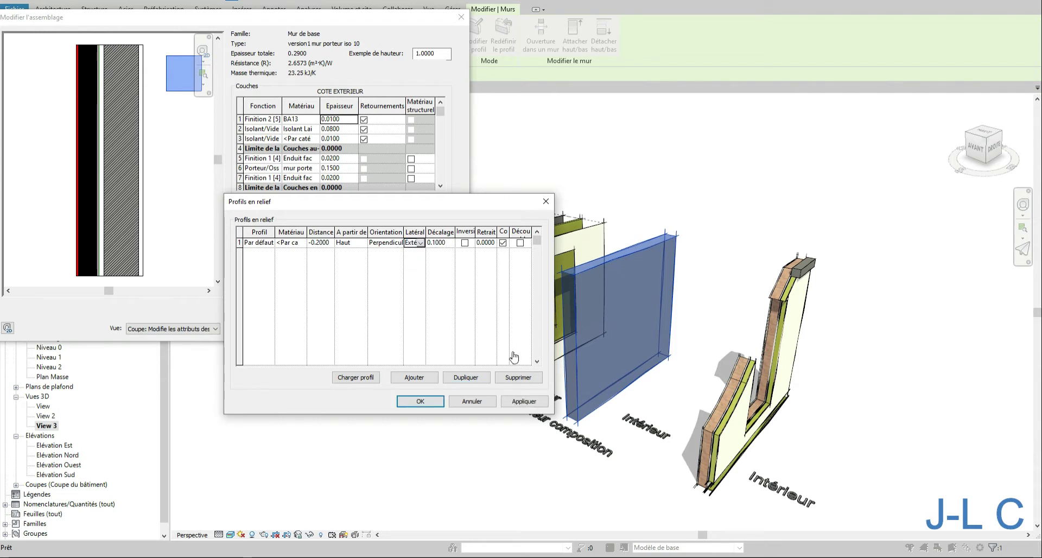
{"action": "left_click", "coordinate": [524, 401]}
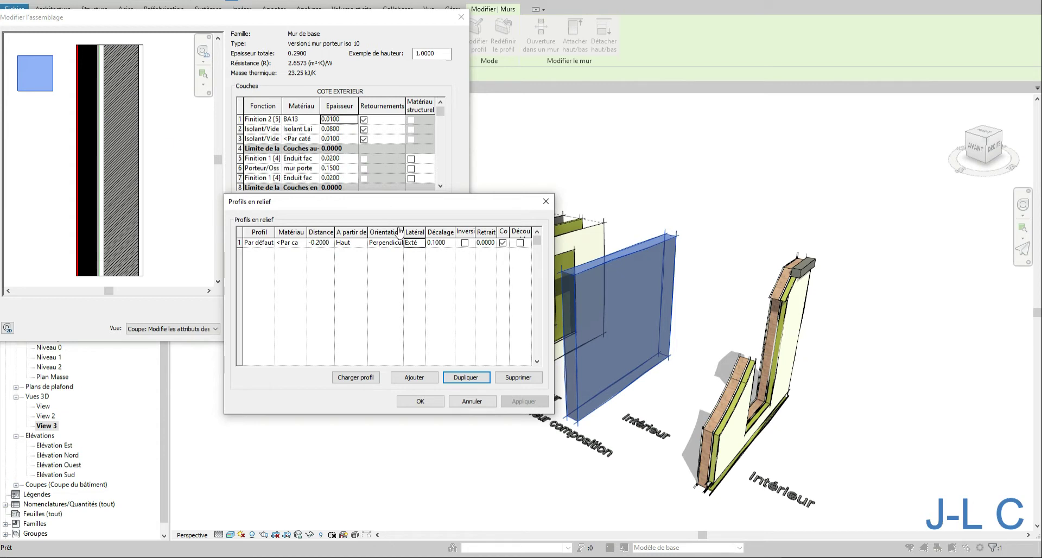
- Set the sweep's offset to -0.1, apply, and confirm both the sweep and assembly dialogs
{"action": "left_click", "coordinate": [451, 242]}
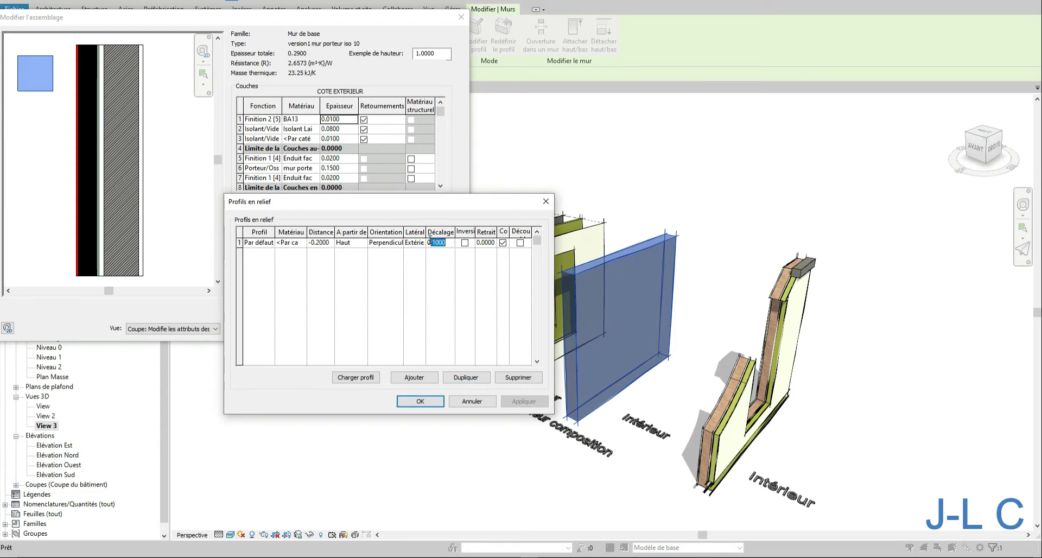
{"action": "key", "text": "BackSpace"}
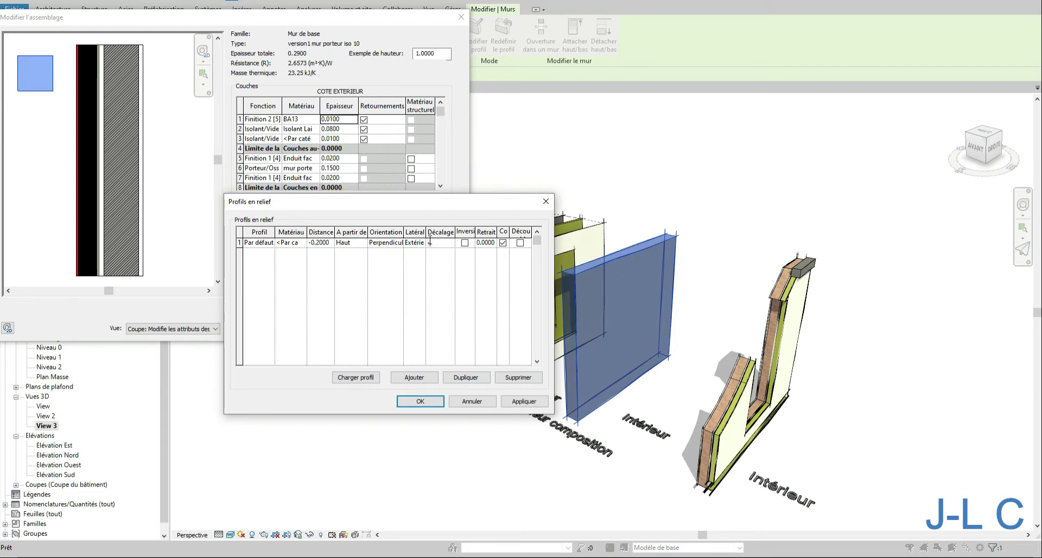
{"action": "type", "text": "-0.1"}
{"action": "key", "text": "Tab"}
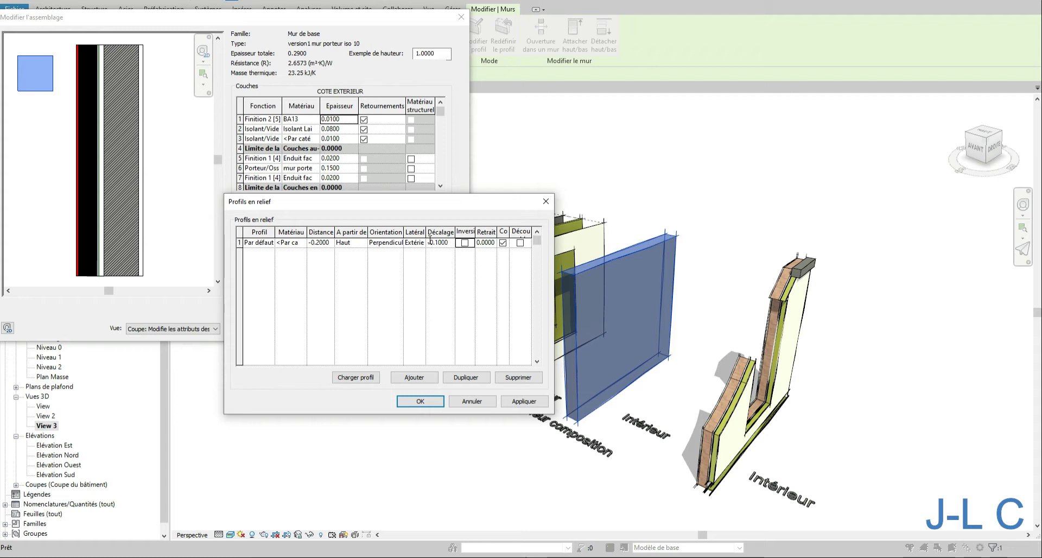
{"action": "left_click", "coordinate": [529, 403]}
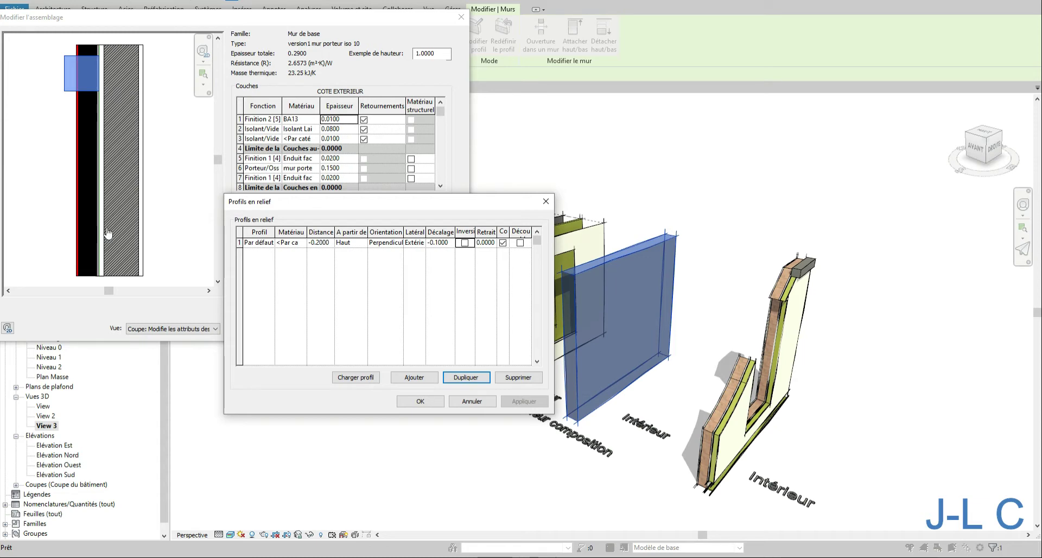
{"action": "left_click", "coordinate": [421, 401]}
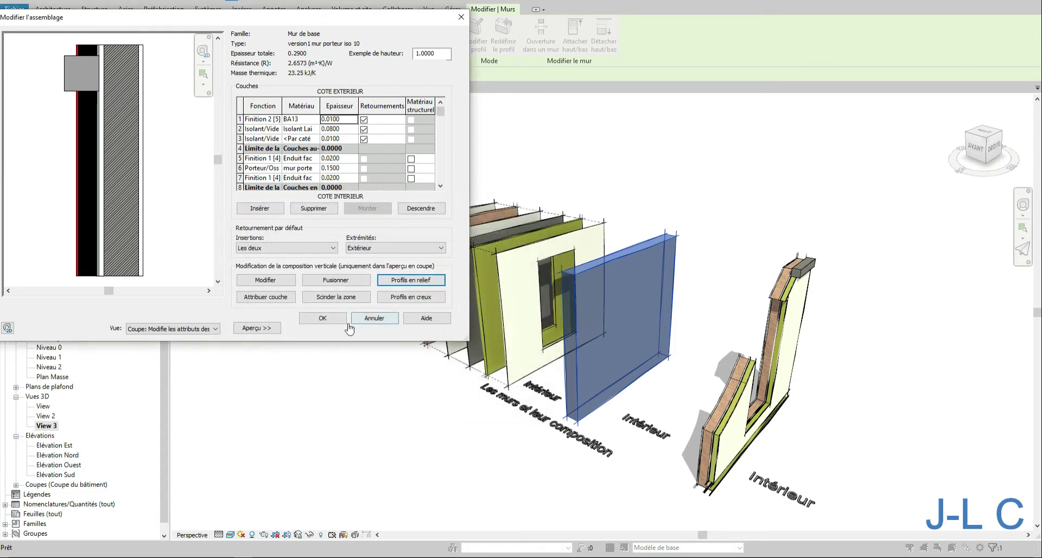
{"action": "left_click", "coordinate": [324, 319]}
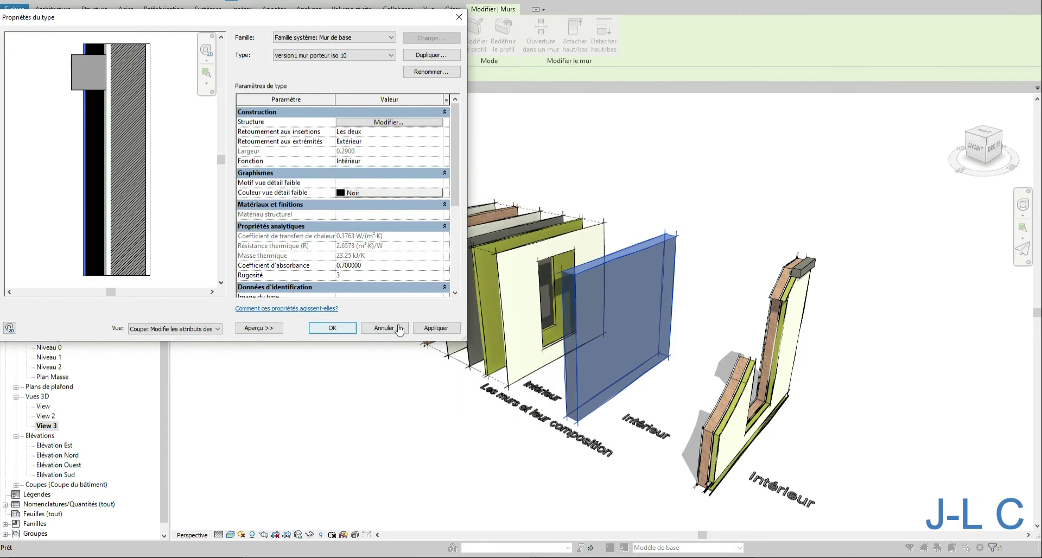
- Apply the type changes, then add a reveal to the wall assembly at a distance of 0.5 from the base and apply
{"action": "left_click", "coordinate": [435, 328]}
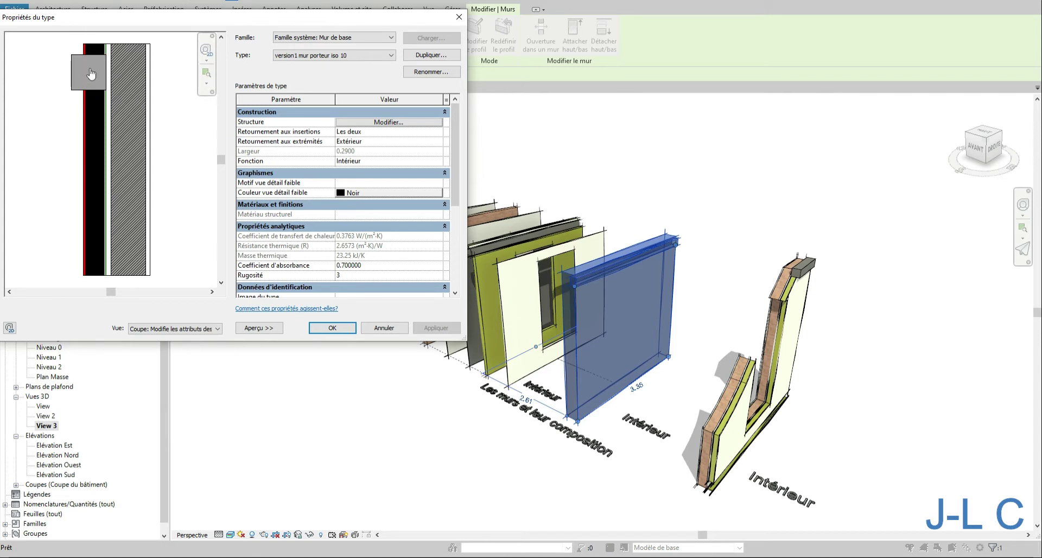
{"action": "left_click", "coordinate": [371, 123]}
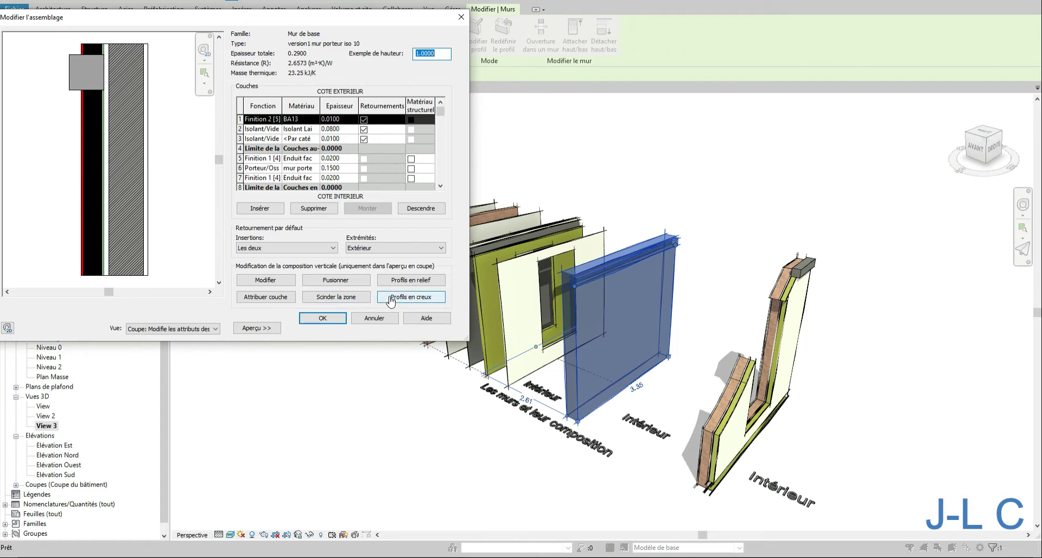
{"action": "left_click", "coordinate": [390, 300]}
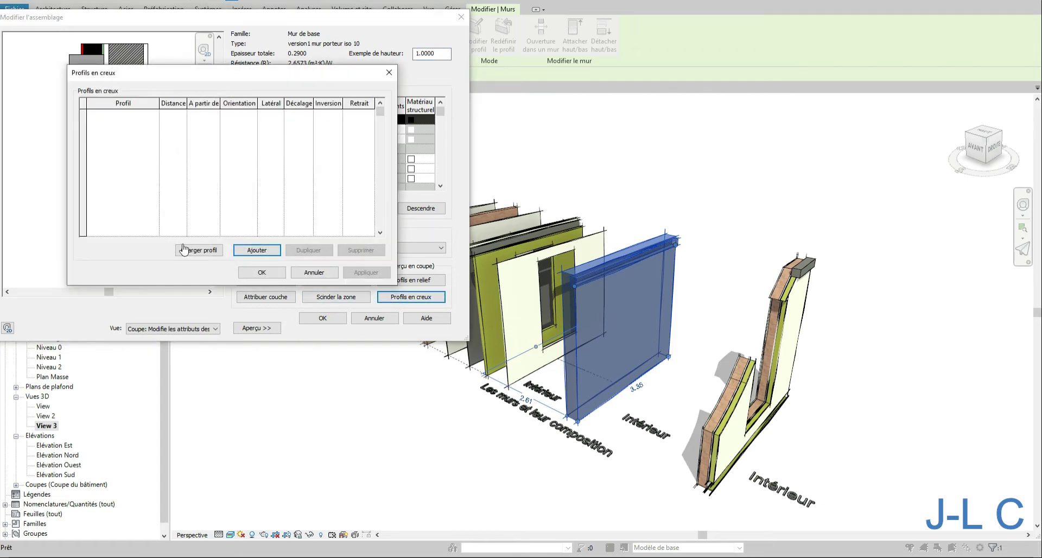
{"action": "left_click", "coordinate": [257, 250]}
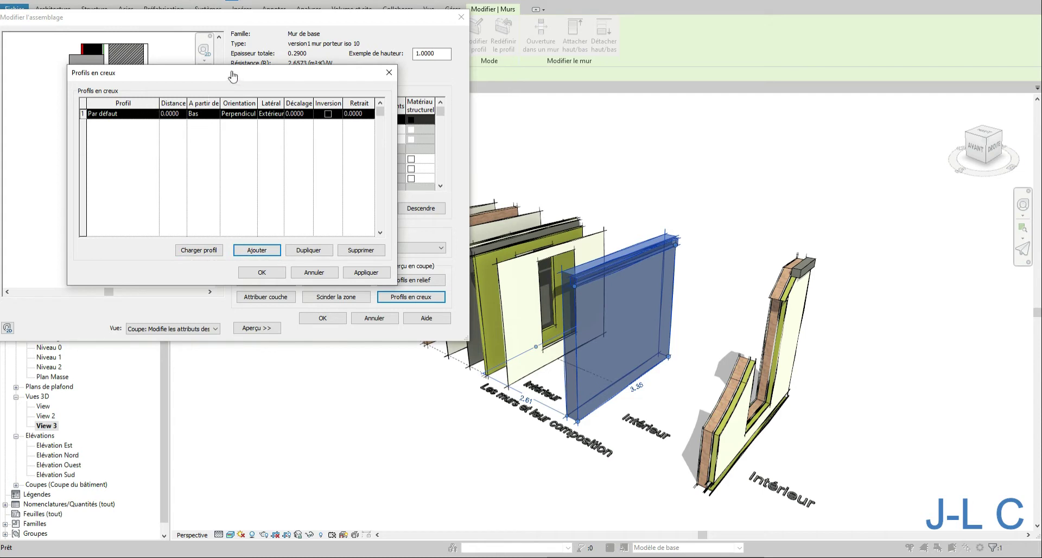
{"action": "left_click_drag", "start_coordinate": [235, 73], "coordinate": [410, 82]}
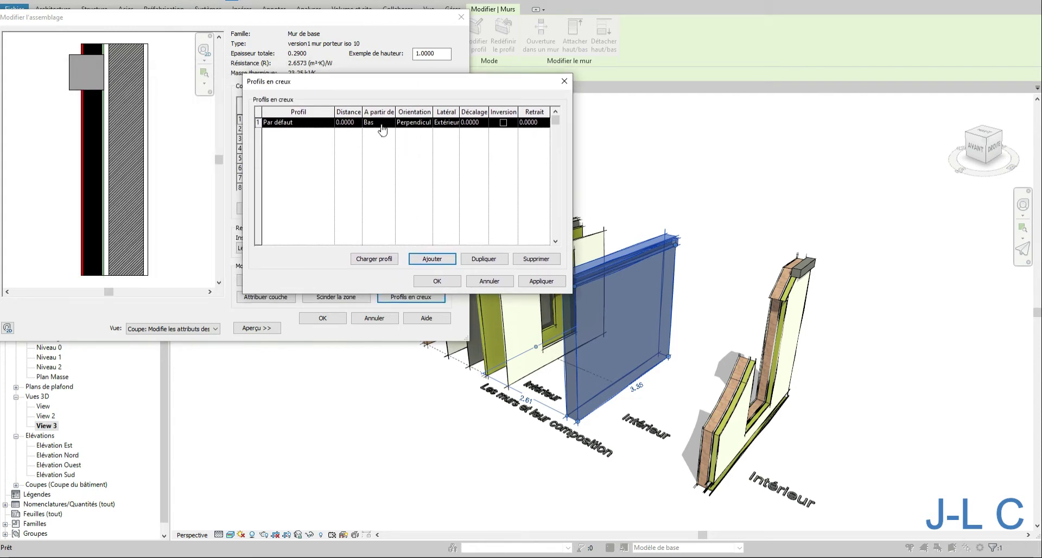
{"action": "left_click", "coordinate": [354, 123]}
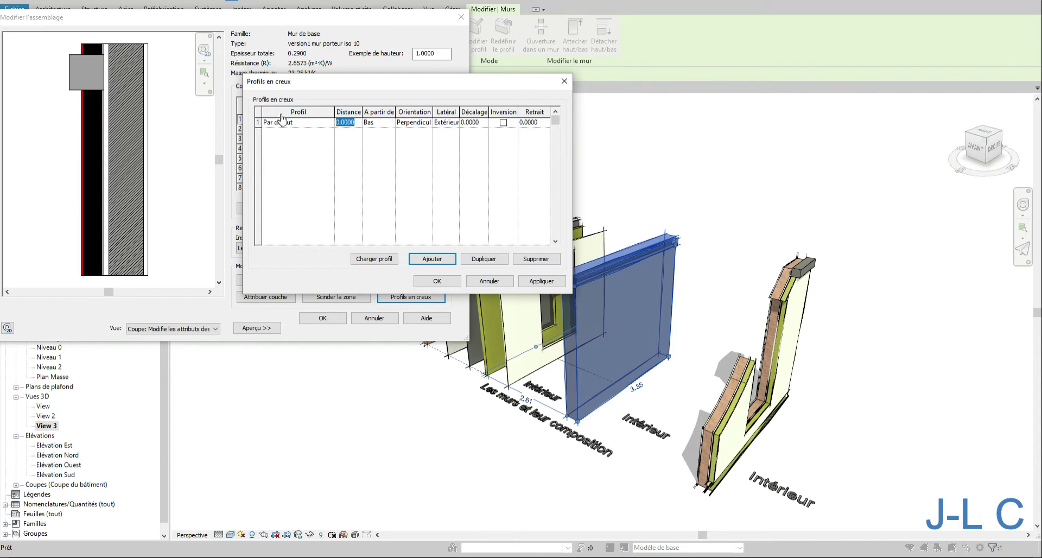
{"action": "type", "text": ".5"}
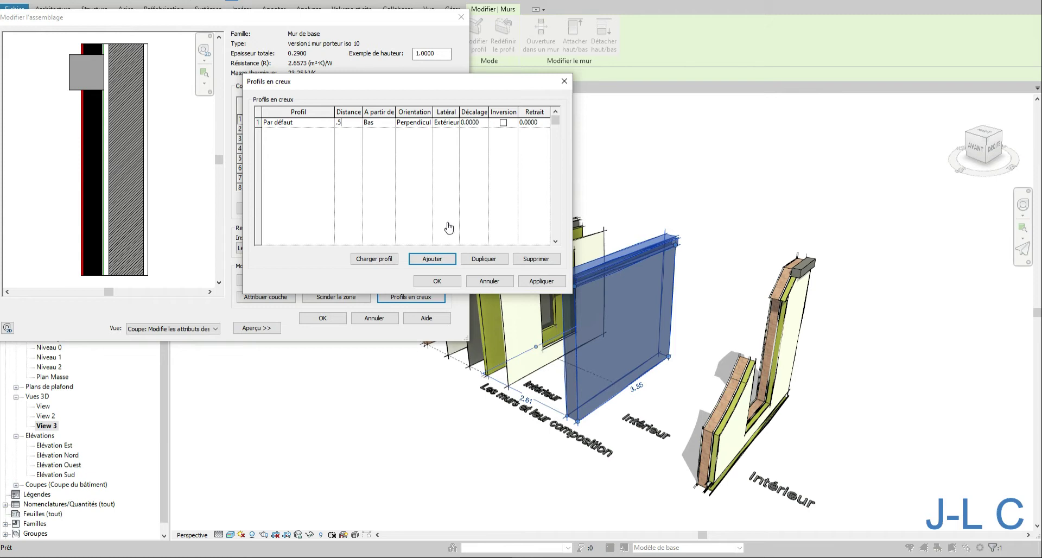
{"action": "left_click", "coordinate": [539, 283]}
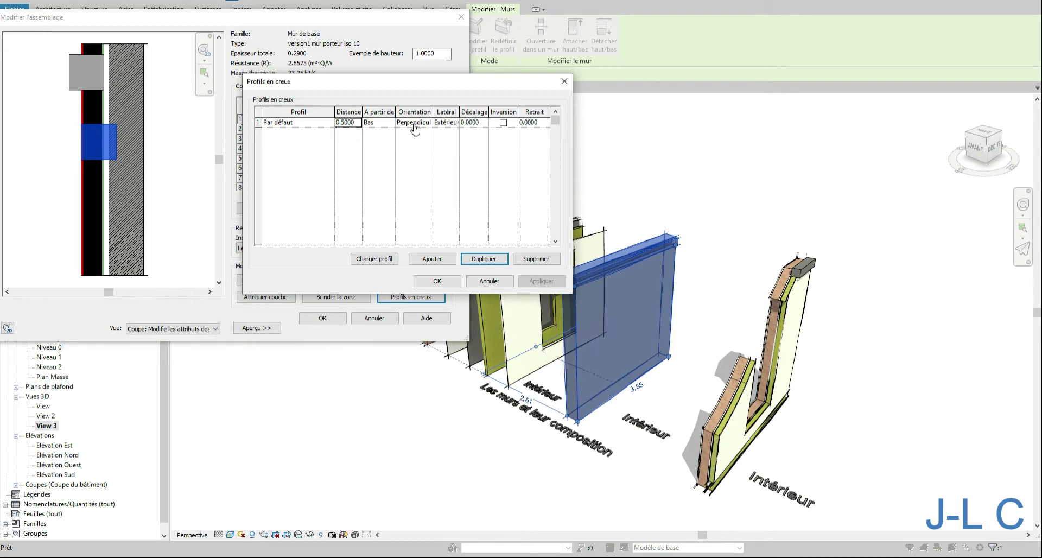
- Set the reveal's offset to 0.05 and apply
{"action": "left_click", "coordinate": [470, 124]}
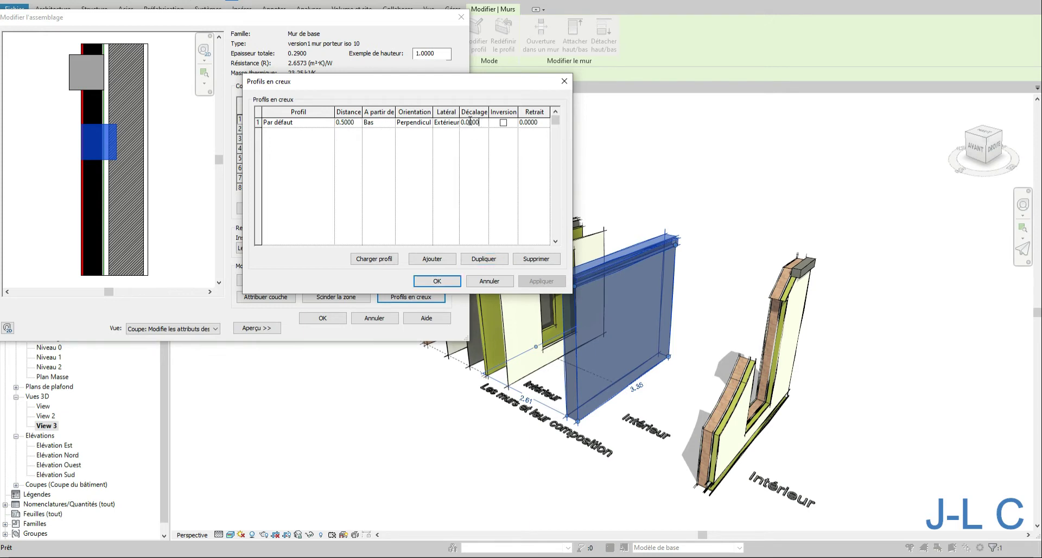
{"action": "left_click_drag", "start_coordinate": [484, 122], "coordinate": [459, 119]}
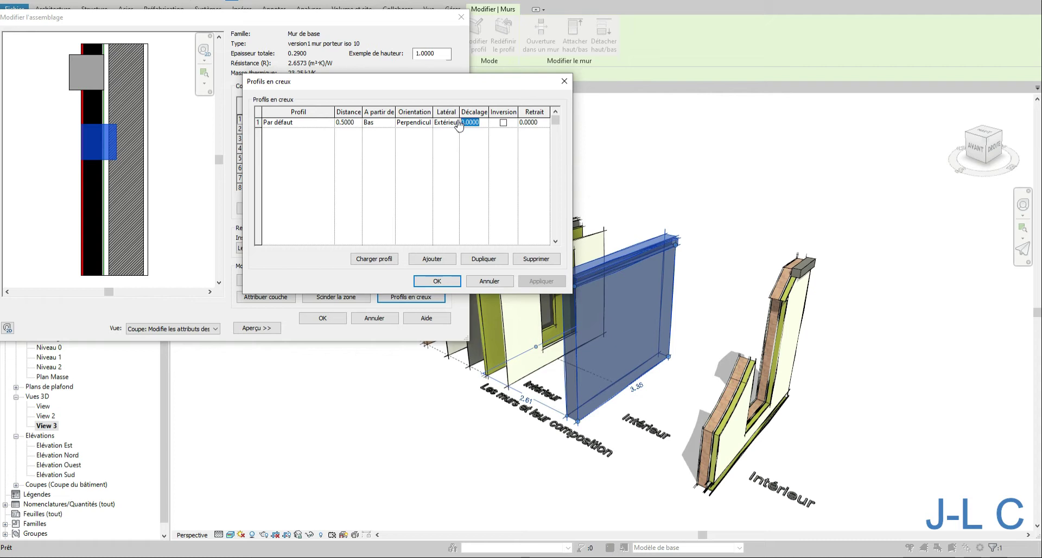
{"action": "type", "text": "0"}
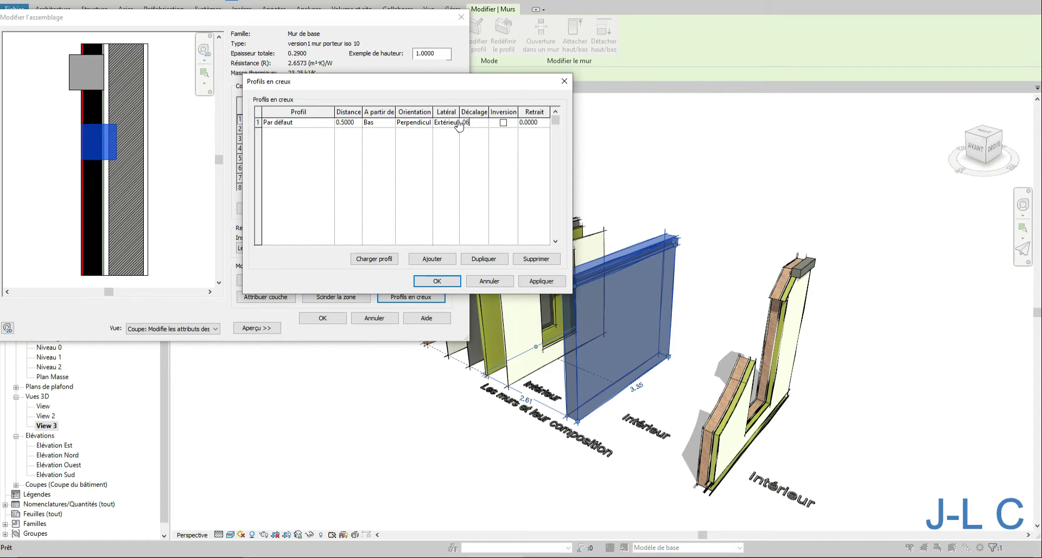
{"action": "key", "text": "Tab"}
{"action": "left_click", "coordinate": [473, 122]}
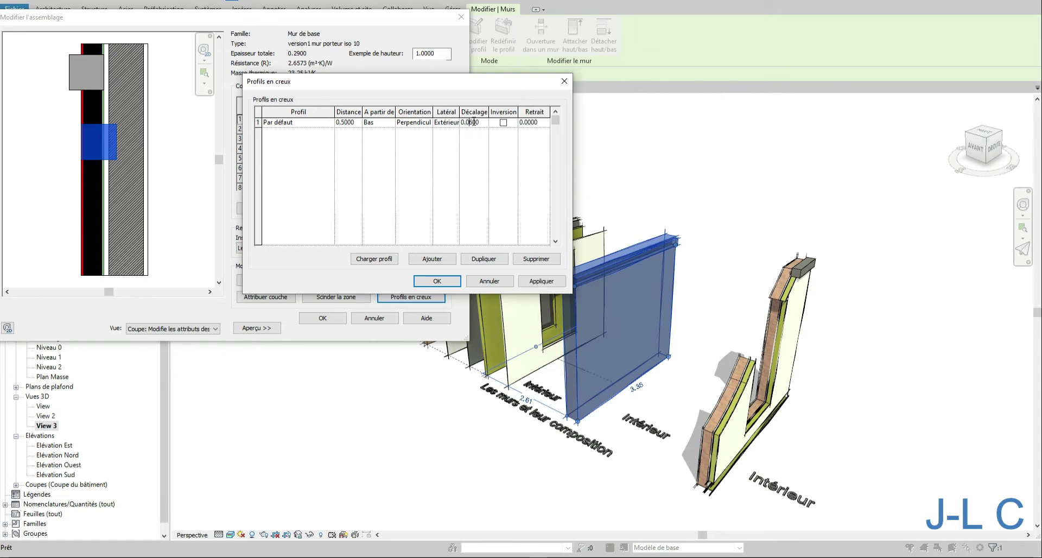
{"action": "key", "text": "BackSpace"}
{"action": "type", "text": "5"}
{"action": "key", "text": "Tab"}
{"action": "left_click", "coordinate": [541, 281]}
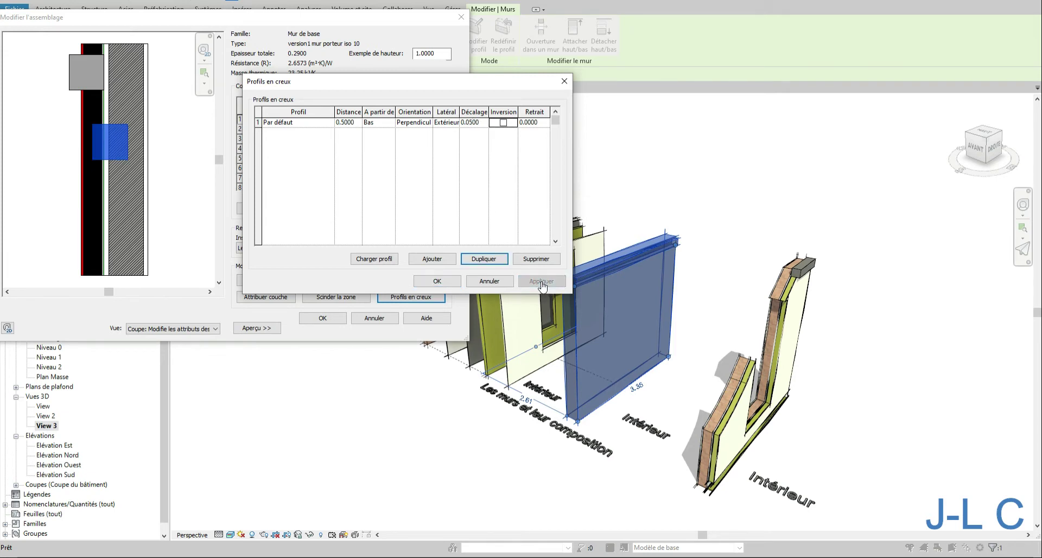
- Make the reveal's offset -0.05, apply, and confirm the reveal, assembly and type properties dialogs
{"action": "left_click", "coordinate": [462, 125]}
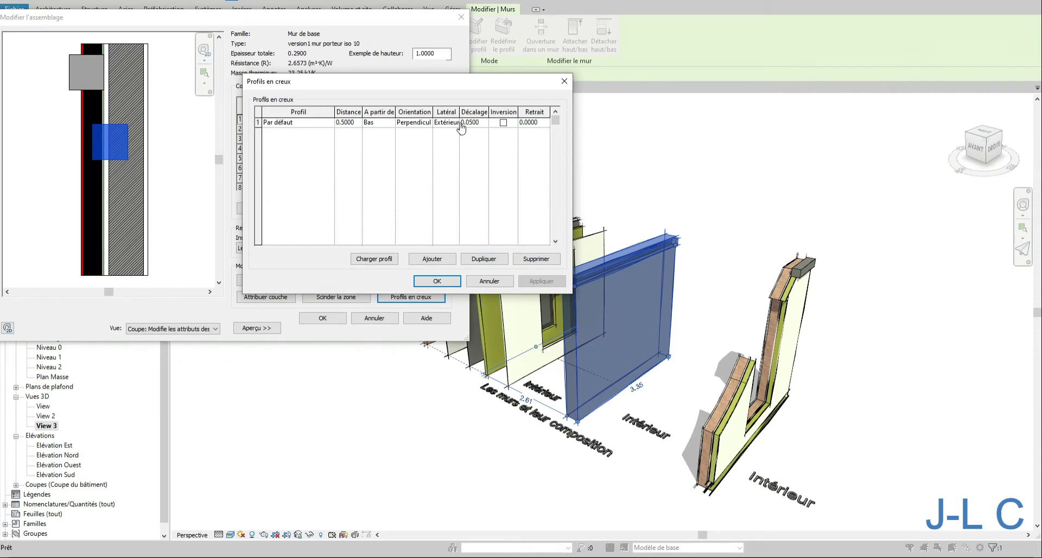
{"action": "type", "text": "-"}
{"action": "left_click", "coordinate": [541, 283]}
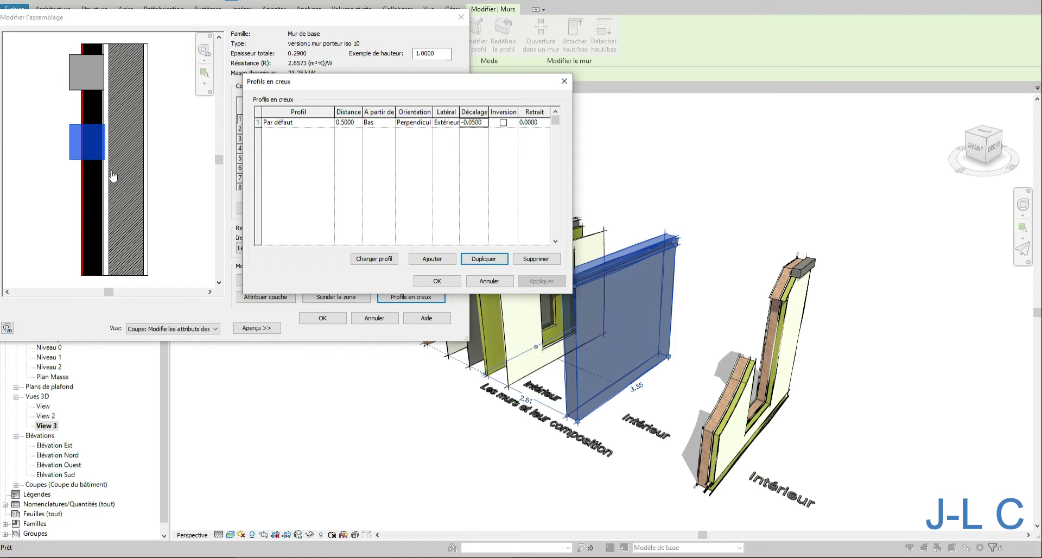
{"action": "left_click", "coordinate": [452, 284]}
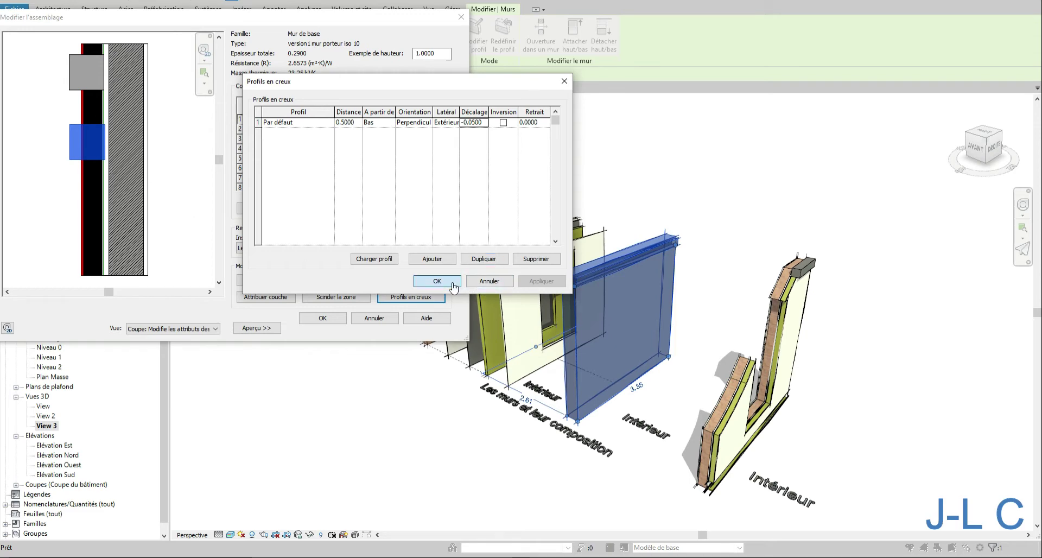
{"action": "left_click", "coordinate": [323, 318]}
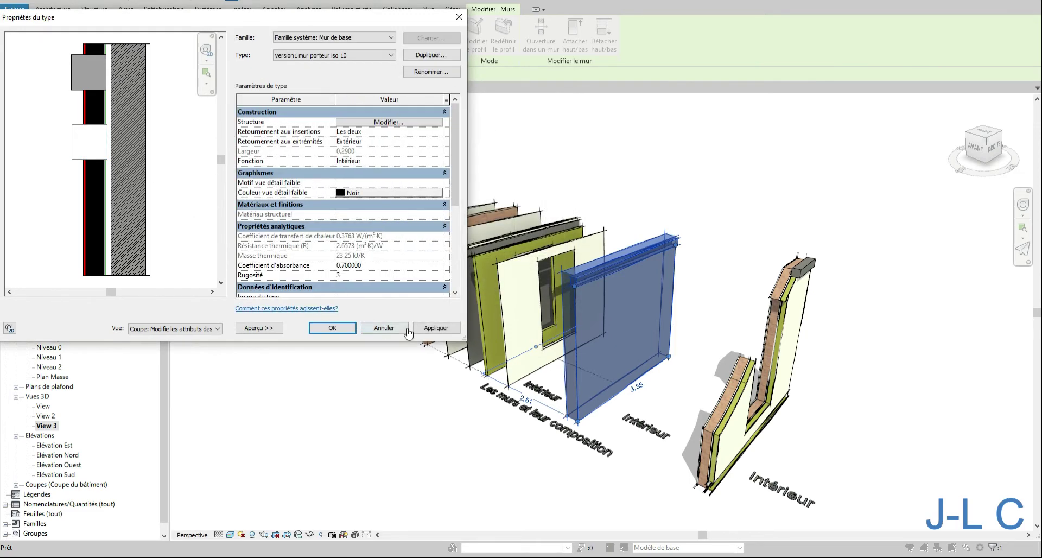
{"action": "left_click", "coordinate": [434, 327]}
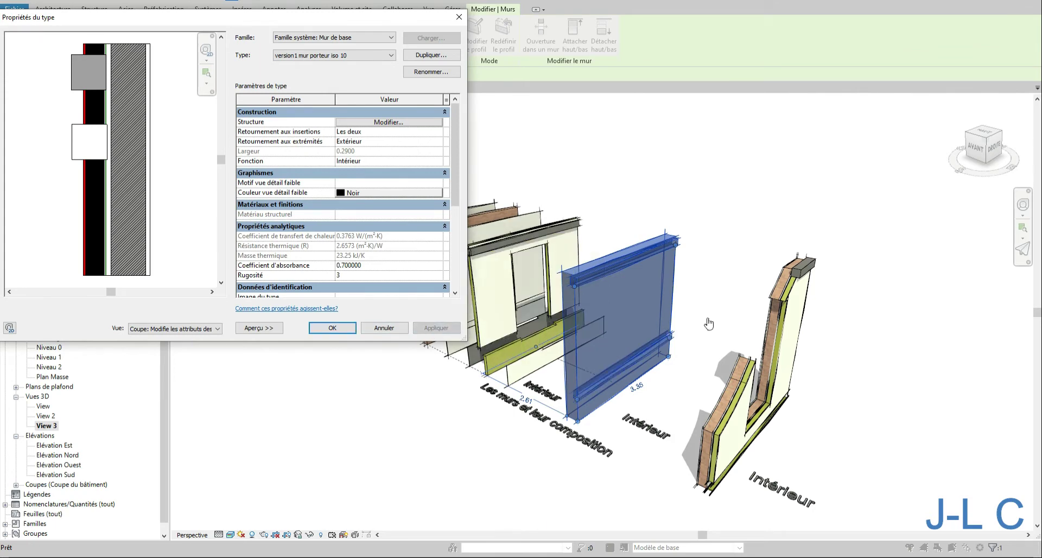
{"action": "left_click", "coordinate": [332, 328]}
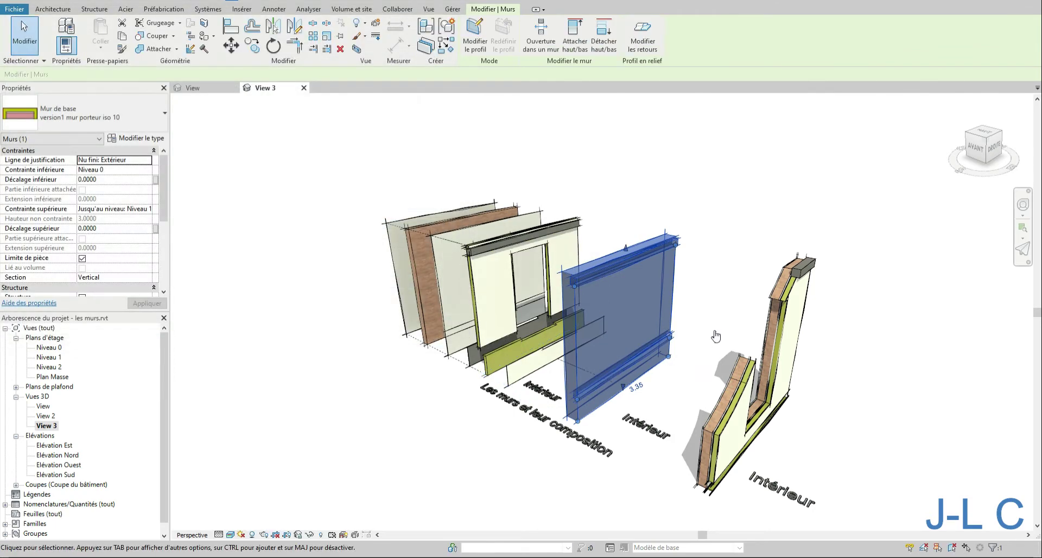
- Orbit the 3D view and inspect the walls and their elements by selecting them
{"action": "left_click", "coordinate": [715, 335]}
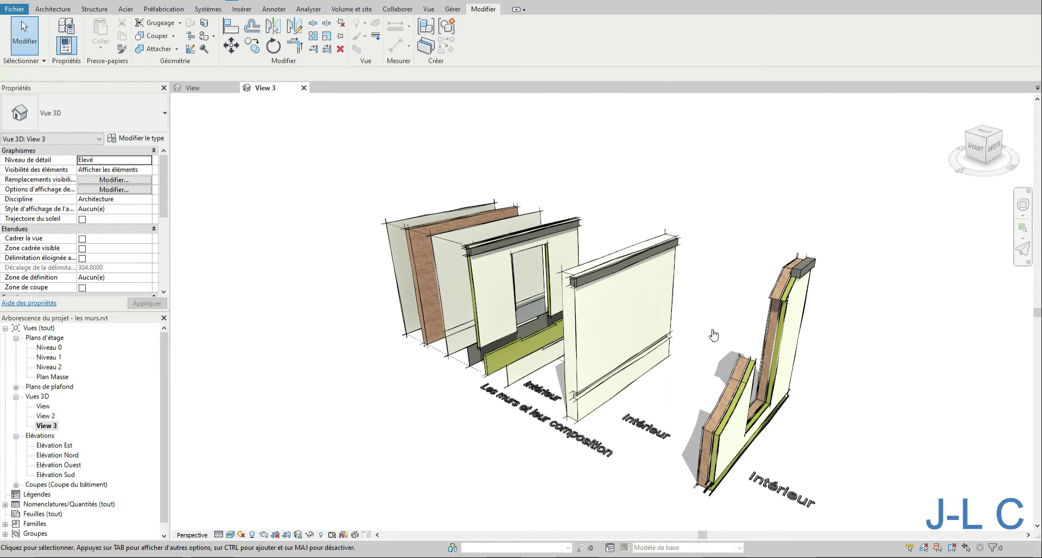
{"action": "left_click", "coordinate": [298, 534]}
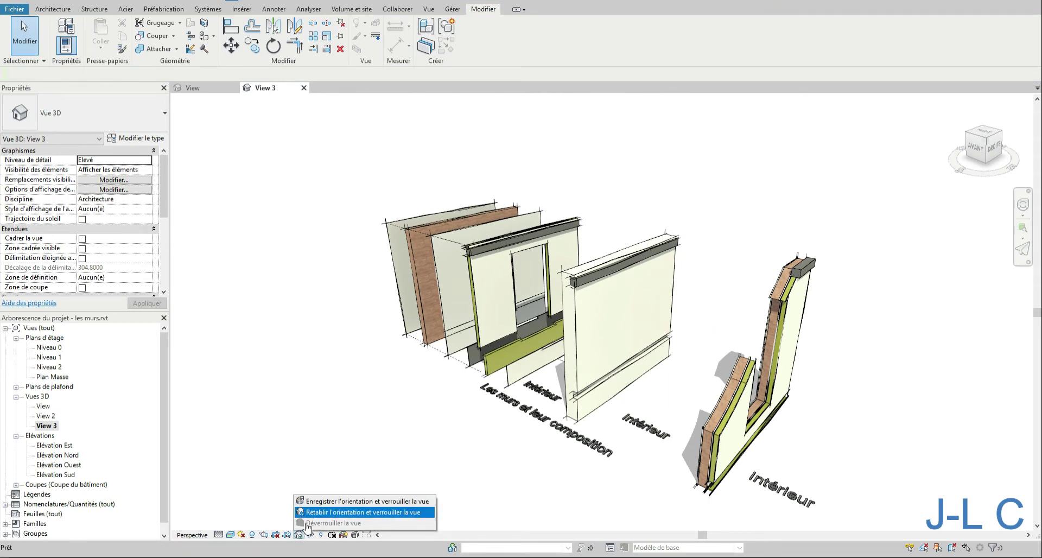
{"action": "left_click", "coordinate": [308, 514]}
{"action": "mouse_move", "coordinate": [632, 418]}
{"action": "middle_mouse_down", "text": "shift"}
{"action": "mouse_move", "coordinate": [691, 387]}
{"action": "mouse_move", "coordinate": [705, 386]}
{"action": "mouse_move", "coordinate": [655, 403]}
{"action": "mouse_move", "coordinate": [725, 396]}
{"action": "middle_mouse_up", "text": "shift"}
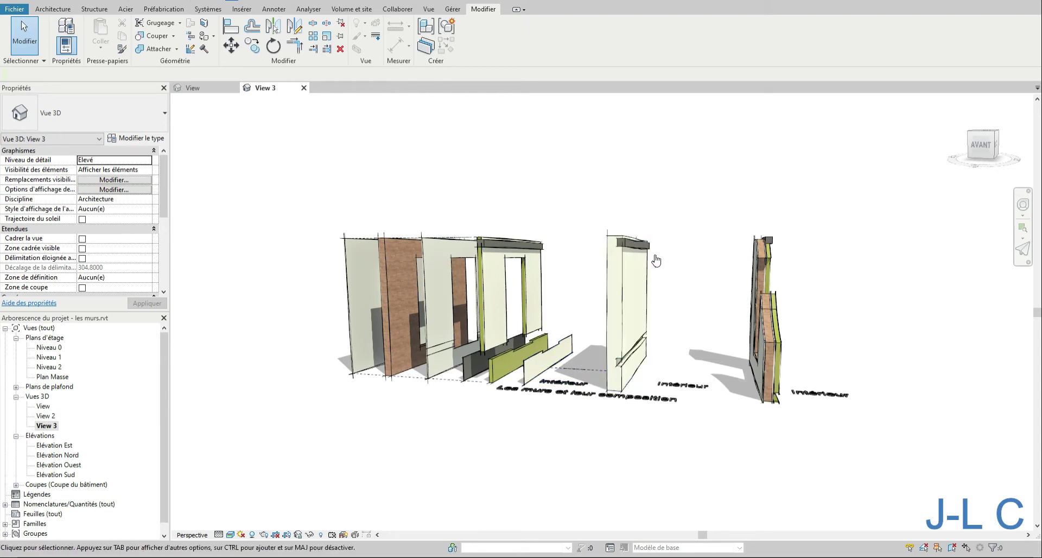
{"action": "middle_click_drag", "start_coordinate": [657, 261], "coordinate": [577, 286], "text": "shift"}
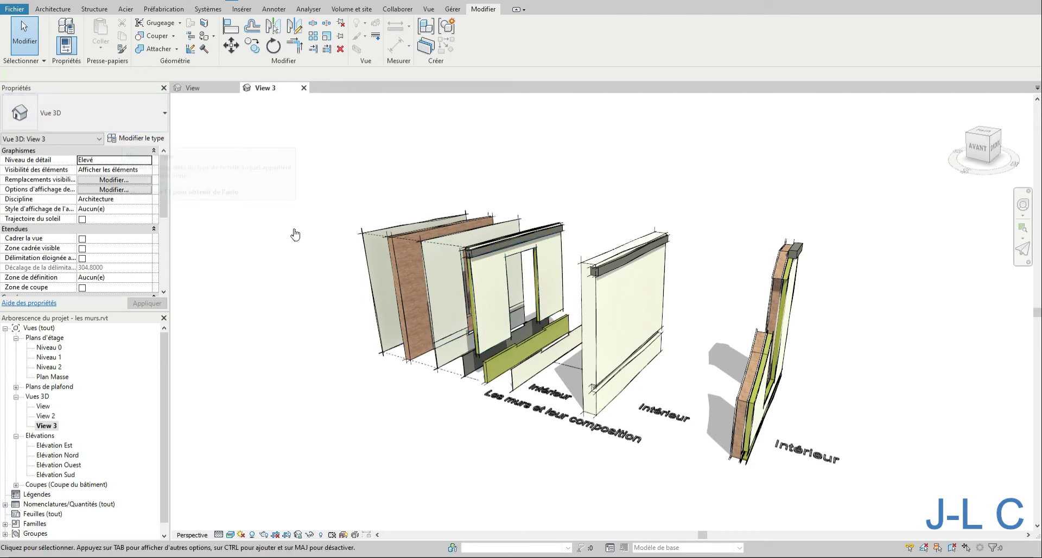
{"action": "left_click", "coordinate": [592, 297]}
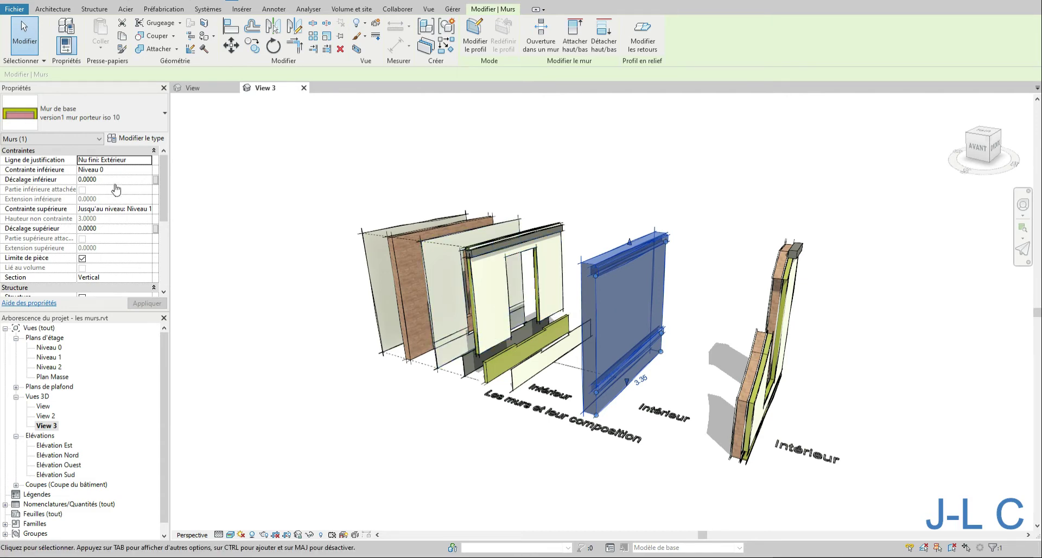
{"action": "left_click", "coordinate": [540, 206]}
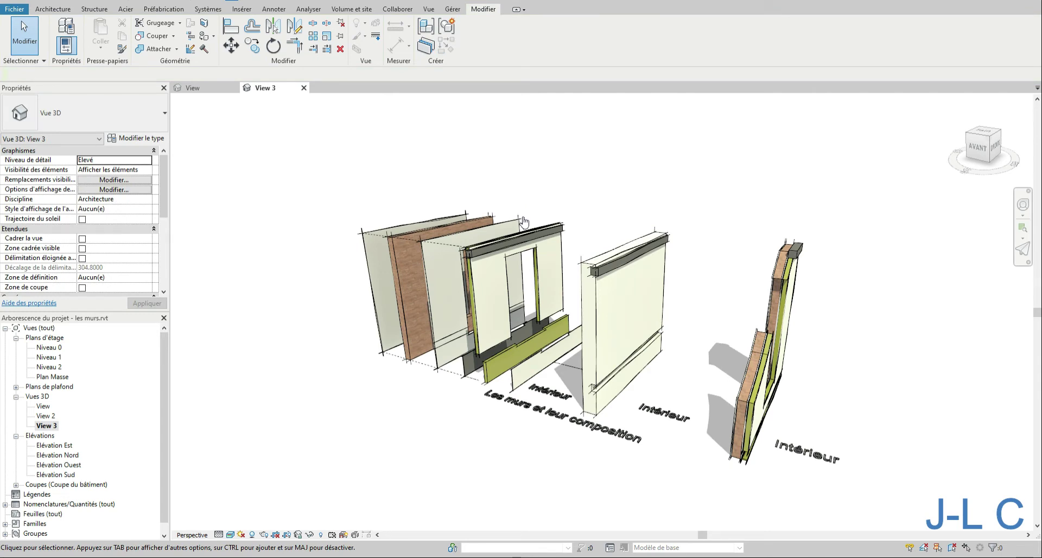
{"action": "mouse_move", "coordinate": [523, 219]}
{"action": "middle_mouse_down", "text": "shift"}
{"action": "mouse_move", "coordinate": [621, 200]}
{"action": "mouse_move", "coordinate": [557, 204]}
{"action": "mouse_move", "coordinate": [545, 217]}
{"action": "middle_mouse_up", "text": "shift"}
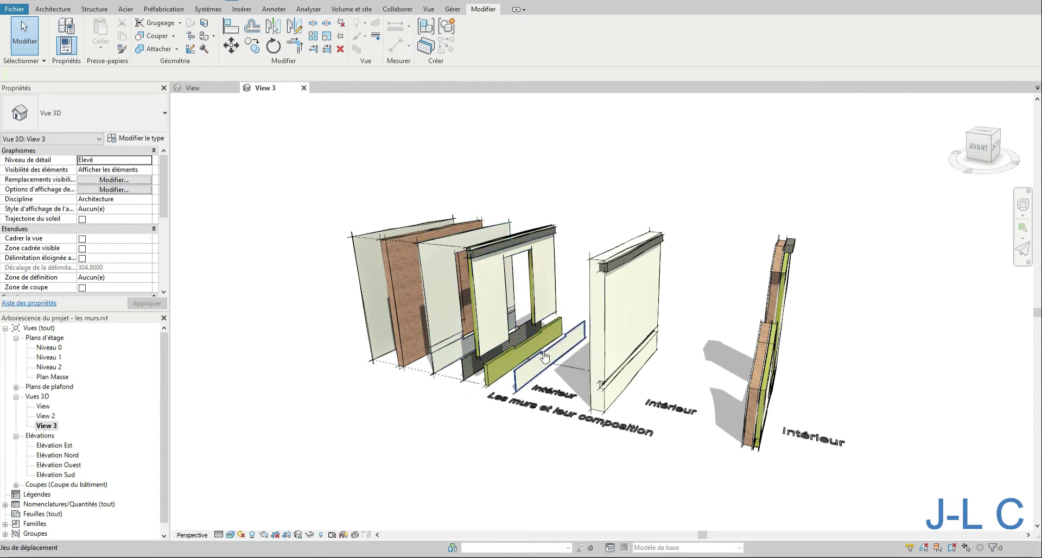
{"action": "left_click", "coordinate": [511, 251]}
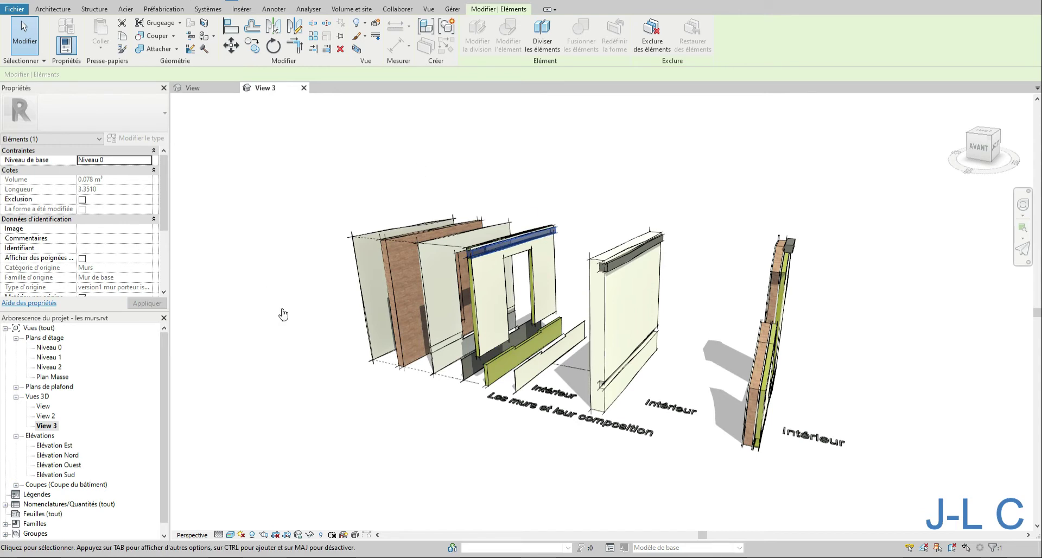
{"action": "left_click", "coordinate": [183, 193]}
{"action": "left_click_drag", "start_coordinate": [575, 153], "coordinate": [361, 366]}
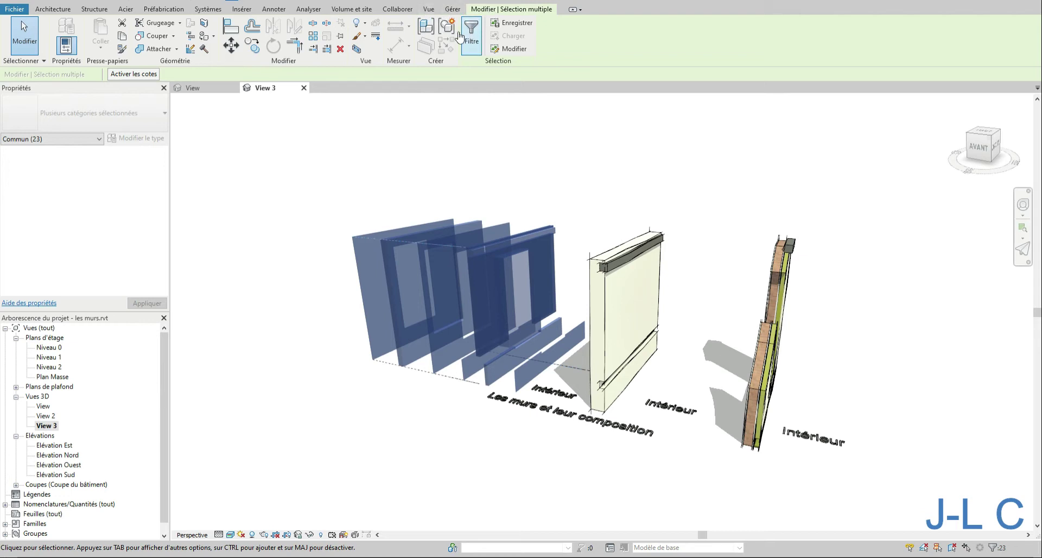
{"action": "left_click", "coordinate": [583, 151]}
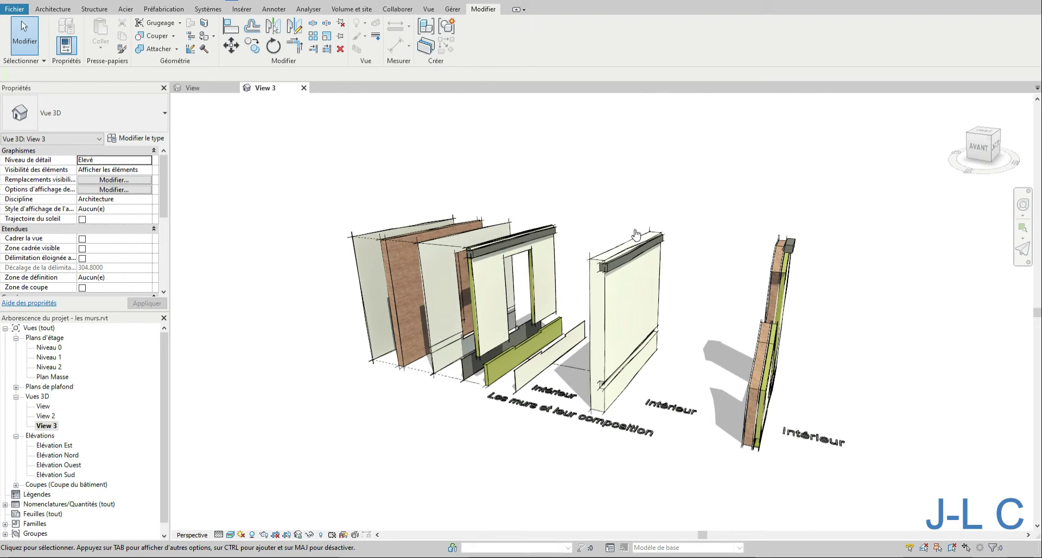
- Divide the wall with the reveal into parts, then select those parts and delete them
{"action": "left_click", "coordinate": [603, 254]}
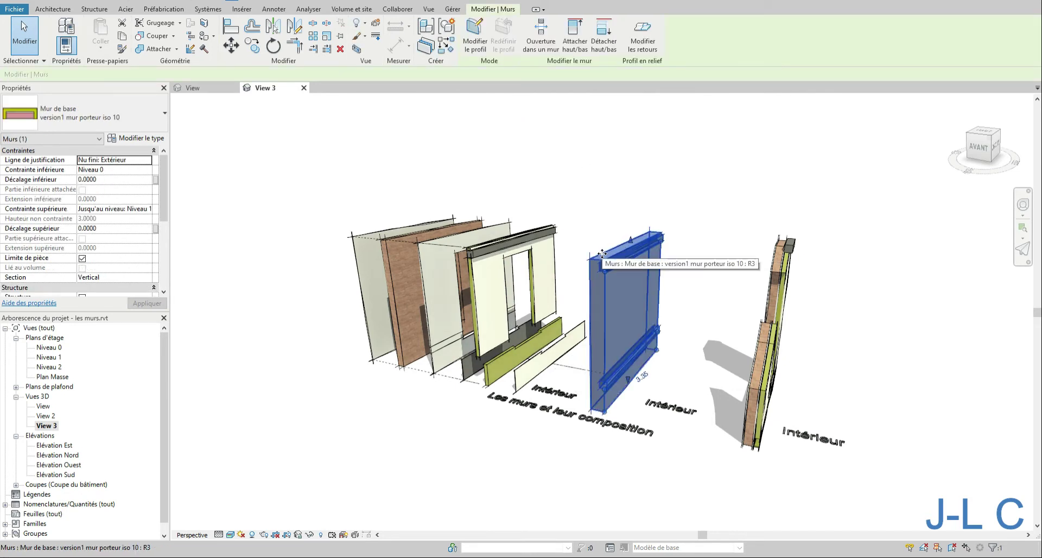
{"action": "left_click", "coordinate": [426, 45]}
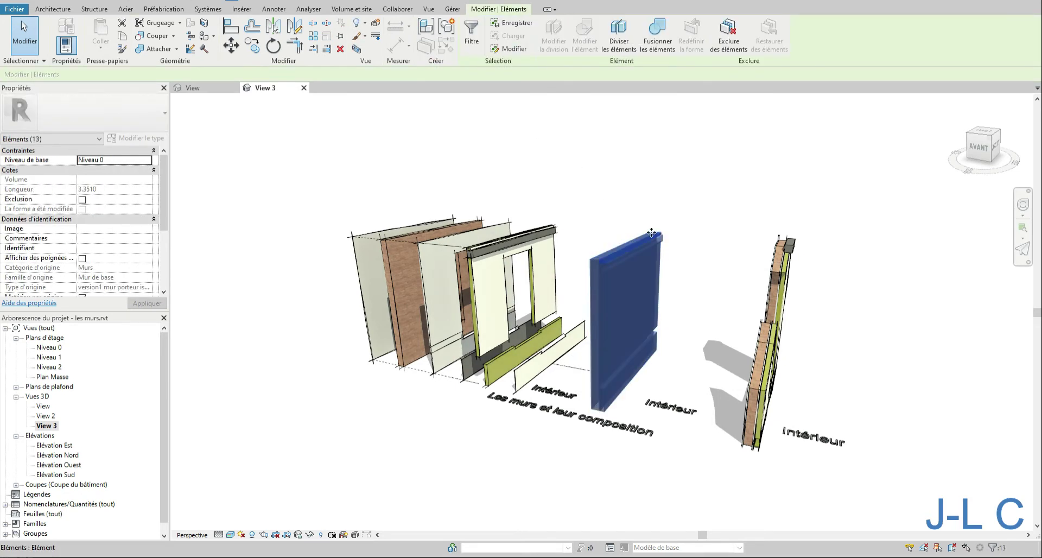
{"action": "left_click", "coordinate": [672, 230]}
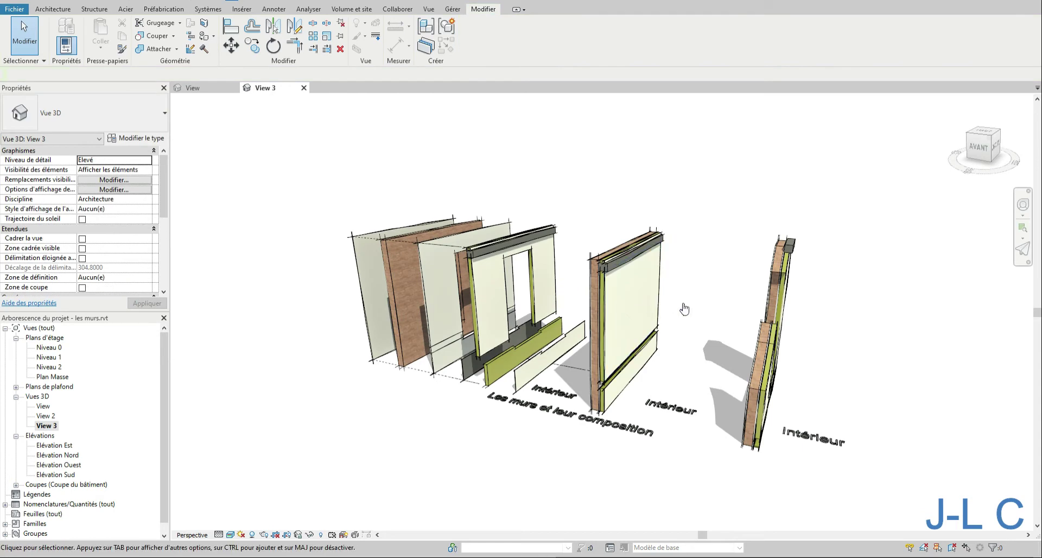
{"action": "left_click", "coordinate": [595, 328]}
{"action": "key", "text": "Escape"}
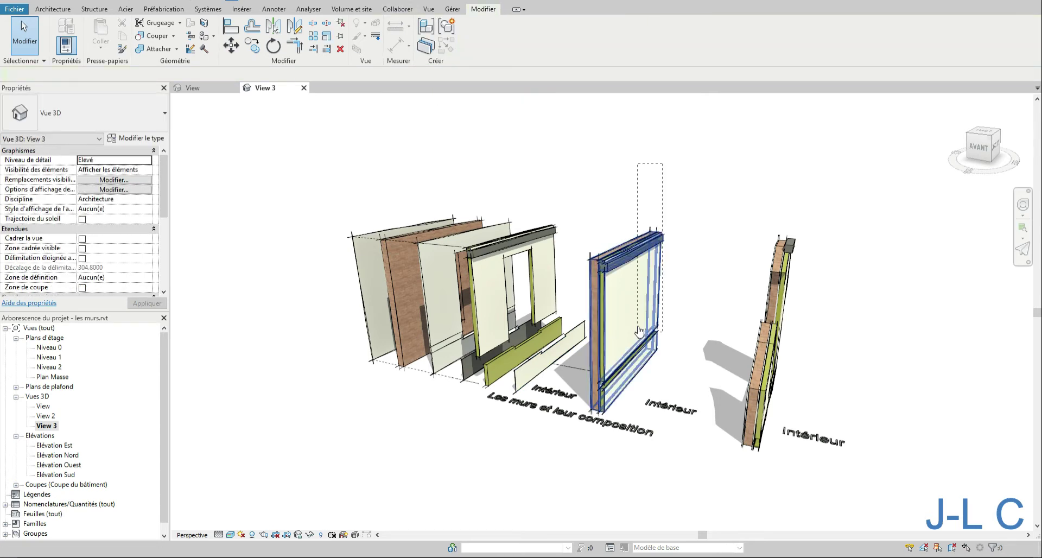
{"action": "left_click", "coordinate": [625, 384]}
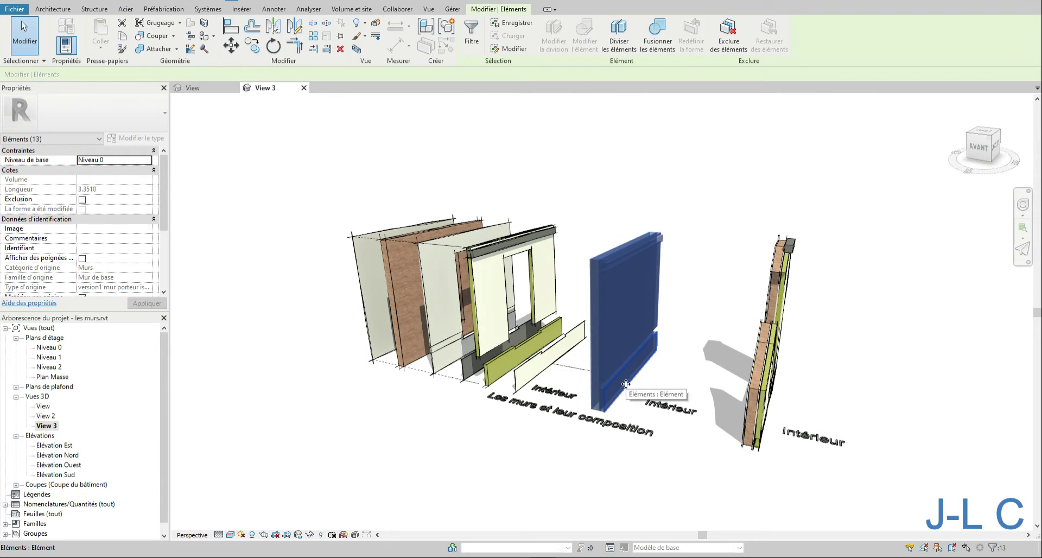
{"action": "key", "text": "Delete"}
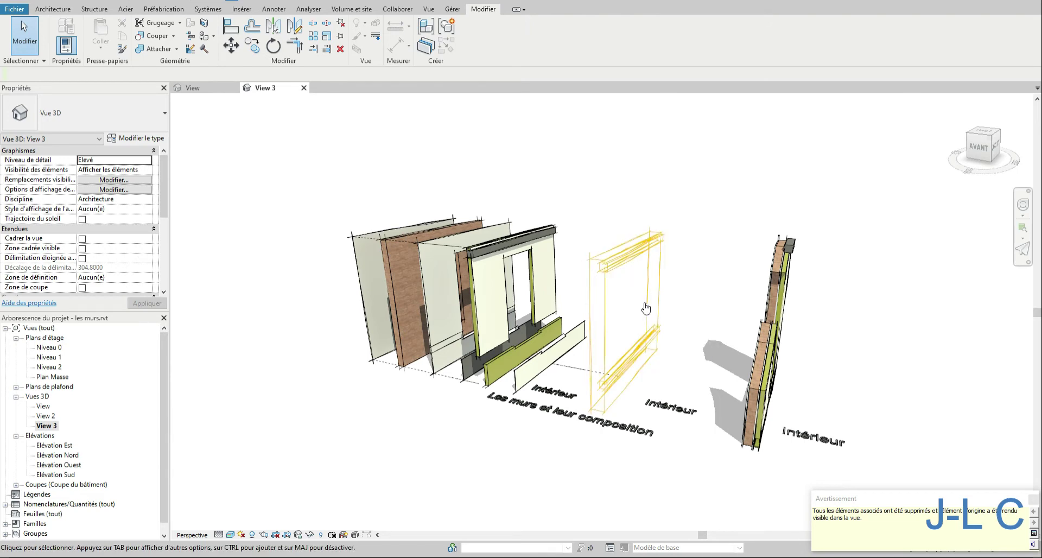
- Open the selected wall's type assembly and delete its sweep profile
{"action": "left_click", "coordinate": [706, 323]}
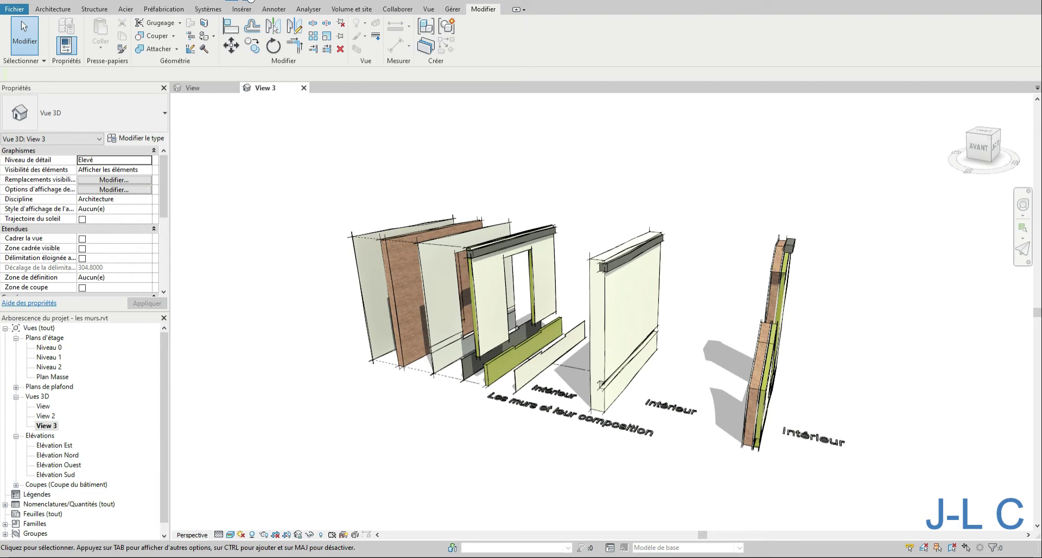
{"action": "left_click", "coordinate": [249, 0]}
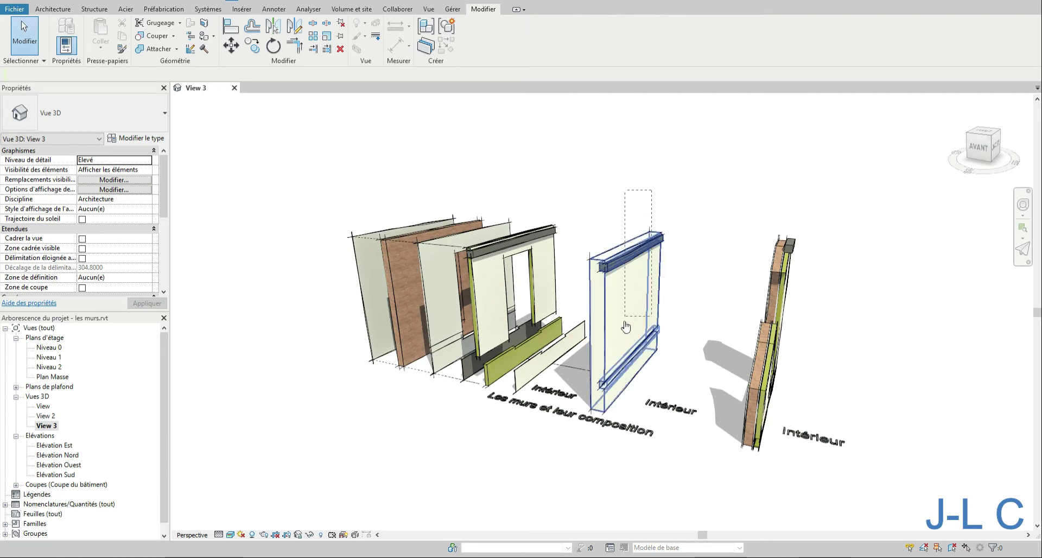
{"action": "left_click", "coordinate": [640, 349]}
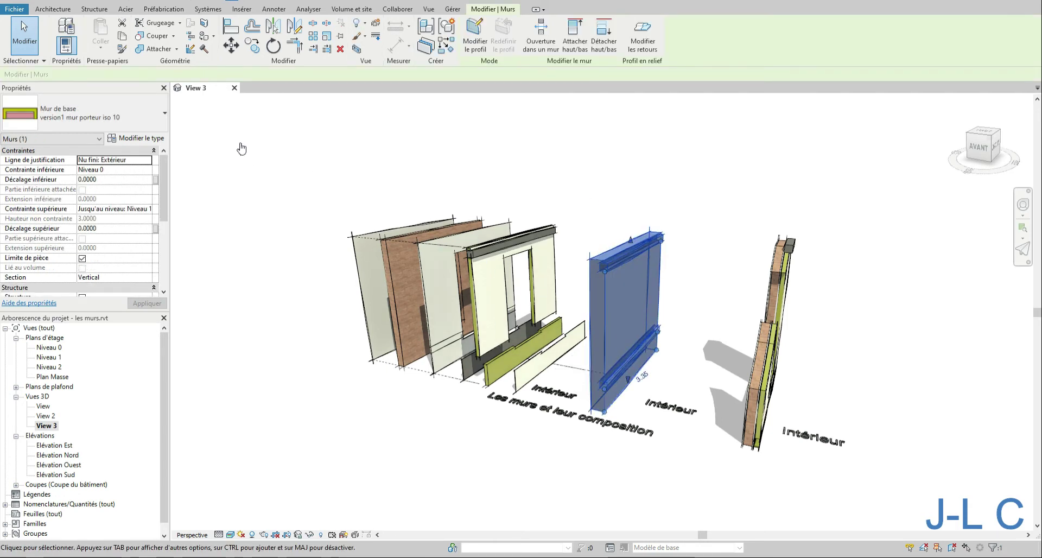
{"action": "left_click", "coordinate": [136, 138]}
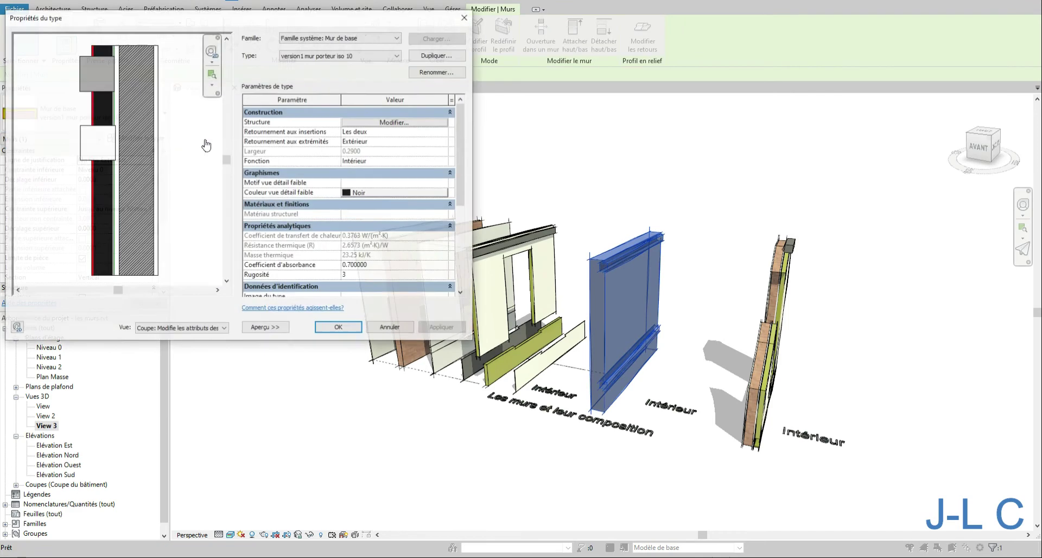
{"action": "left_click", "coordinate": [390, 123]}
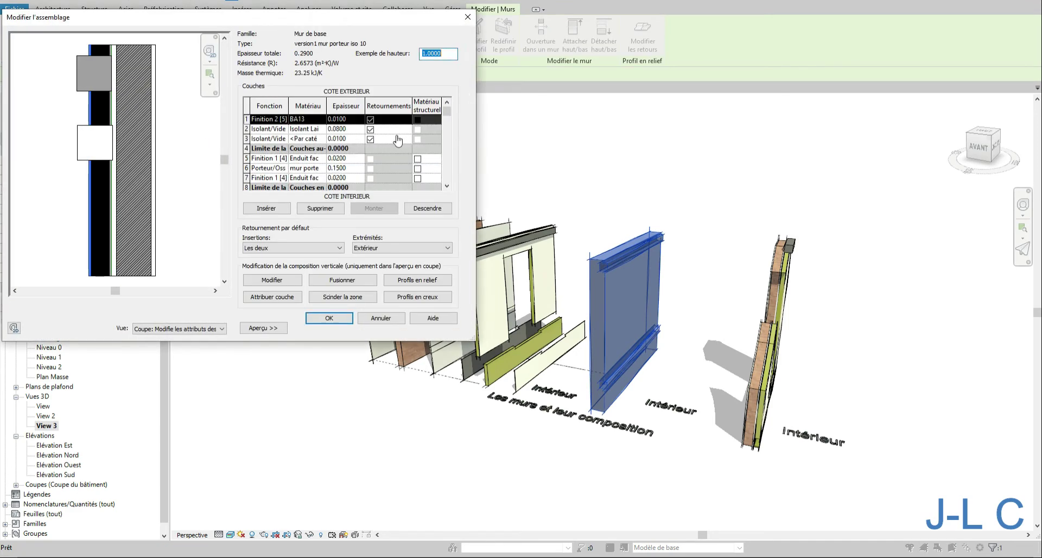
{"action": "left_click", "coordinate": [404, 281]}
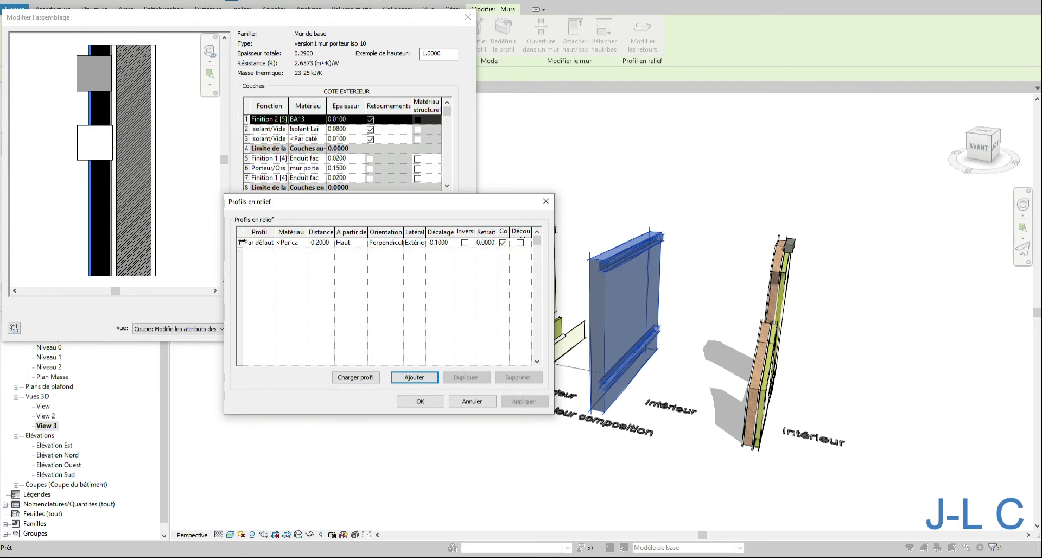
{"action": "left_click", "coordinate": [240, 242]}
{"action": "left_click", "coordinate": [509, 377]}
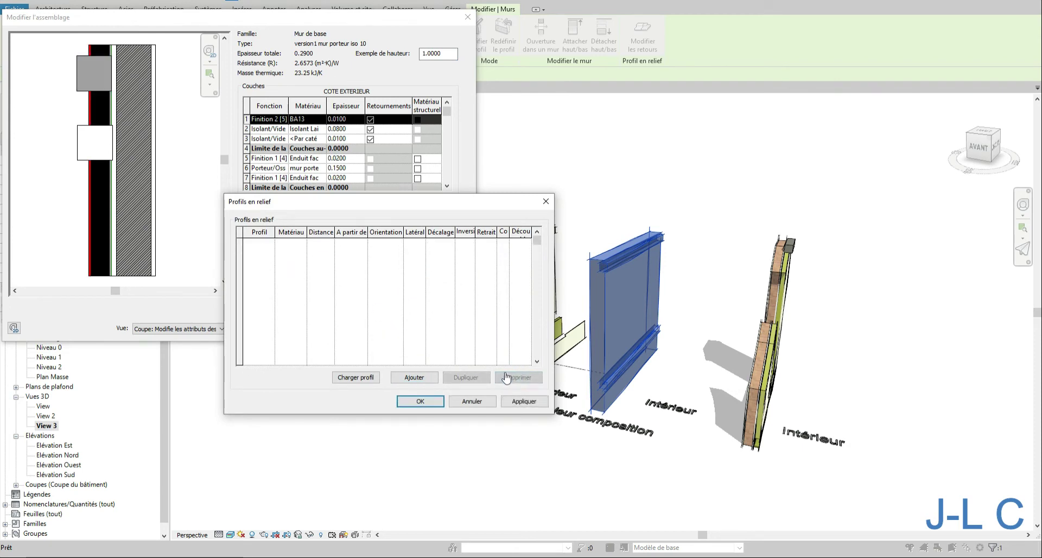
{"action": "left_click", "coordinate": [417, 400]}
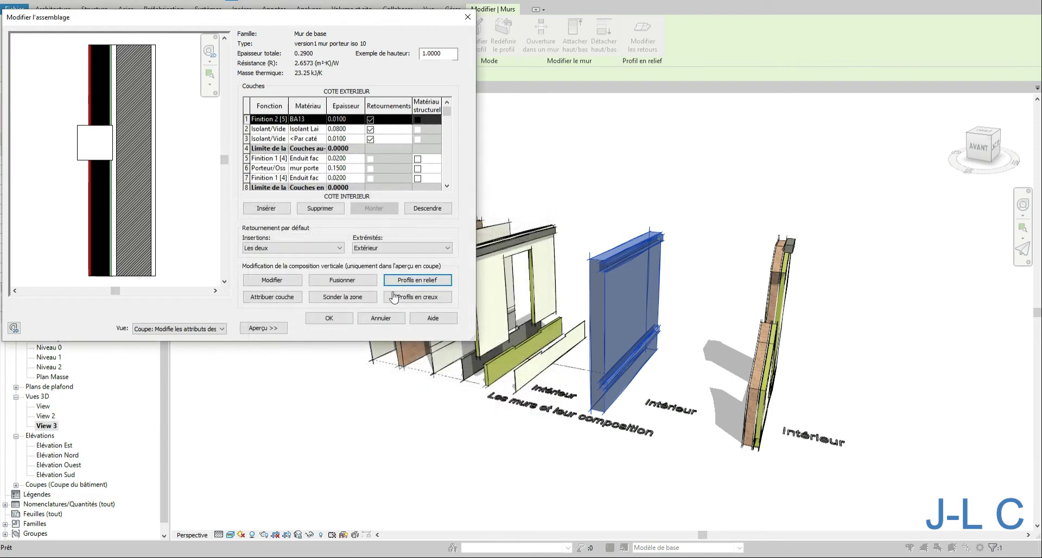
- Delete the reveal profile as well, then confirm the assembly and type properties dialogs and apply
{"action": "left_click", "coordinate": [395, 297]}
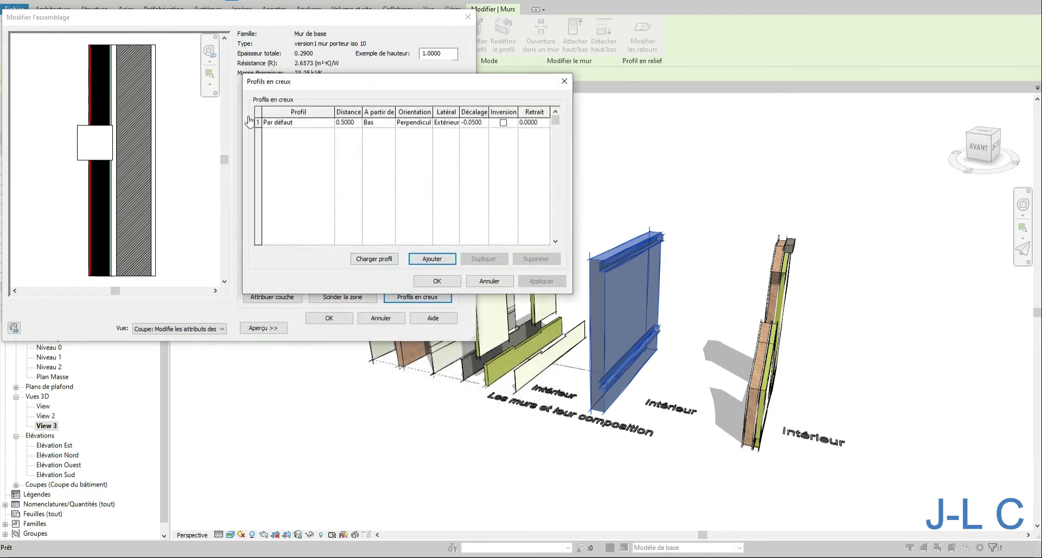
{"action": "left_click", "coordinate": [258, 122]}
{"action": "left_click", "coordinate": [536, 258]}
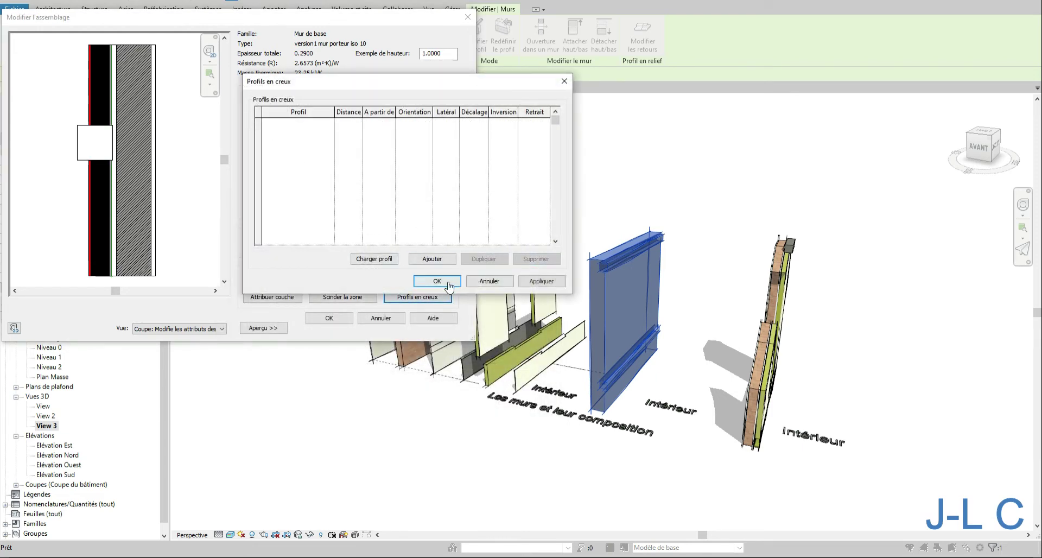
{"action": "left_click", "coordinate": [437, 281]}
{"action": "left_click", "coordinate": [332, 319]}
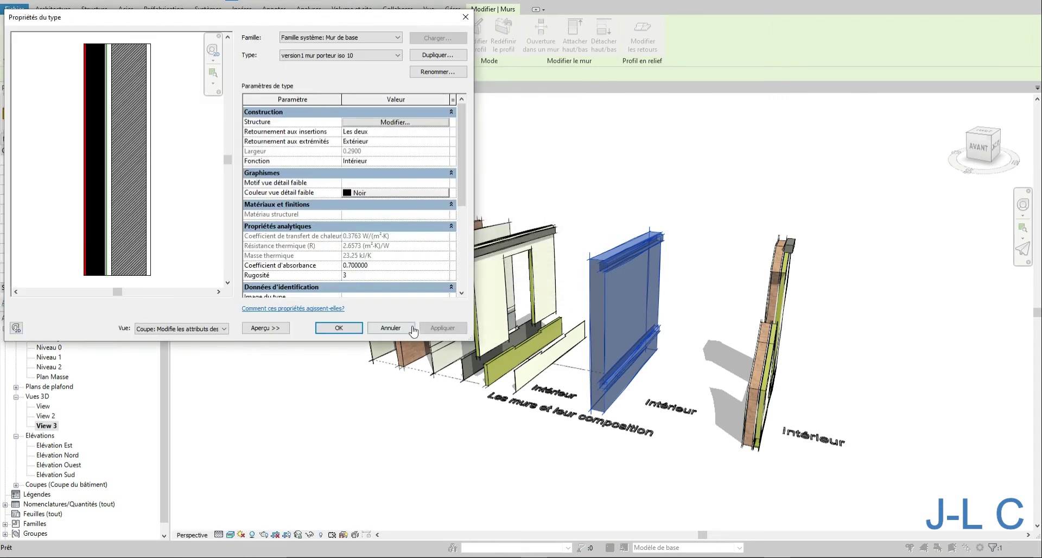
{"action": "left_click", "coordinate": [437, 328]}
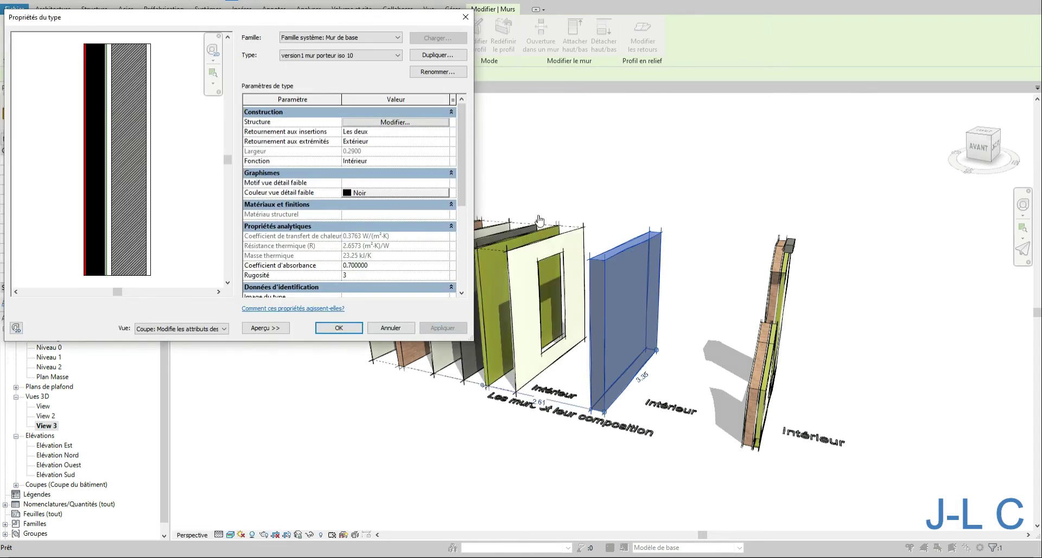
{"action": "left_click", "coordinate": [338, 328]}
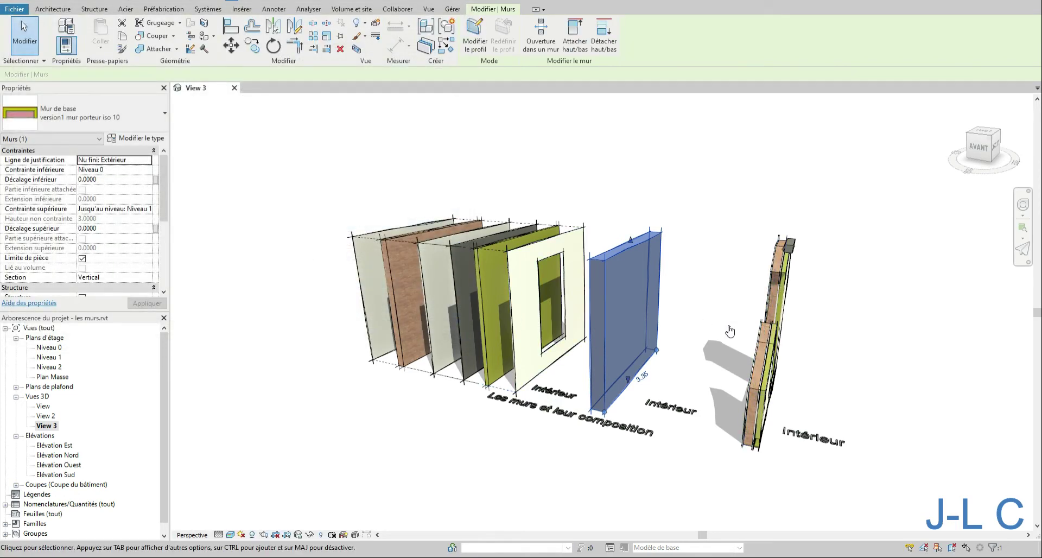
- Switch the selected wall's type to version3 mur porteur 2 through its type properties
{"action": "left_click", "coordinate": [714, 299]}
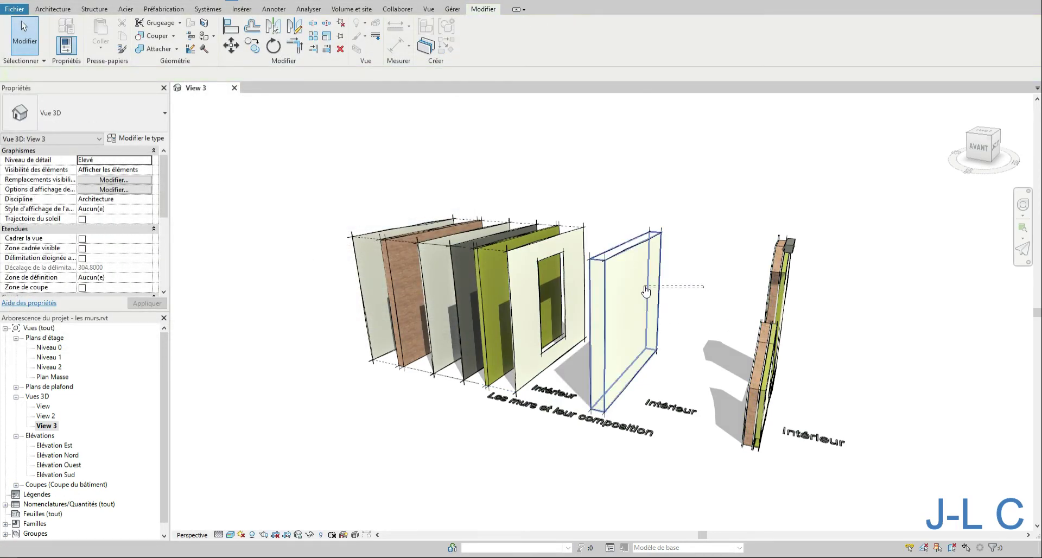
{"action": "left_click", "coordinate": [661, 348]}
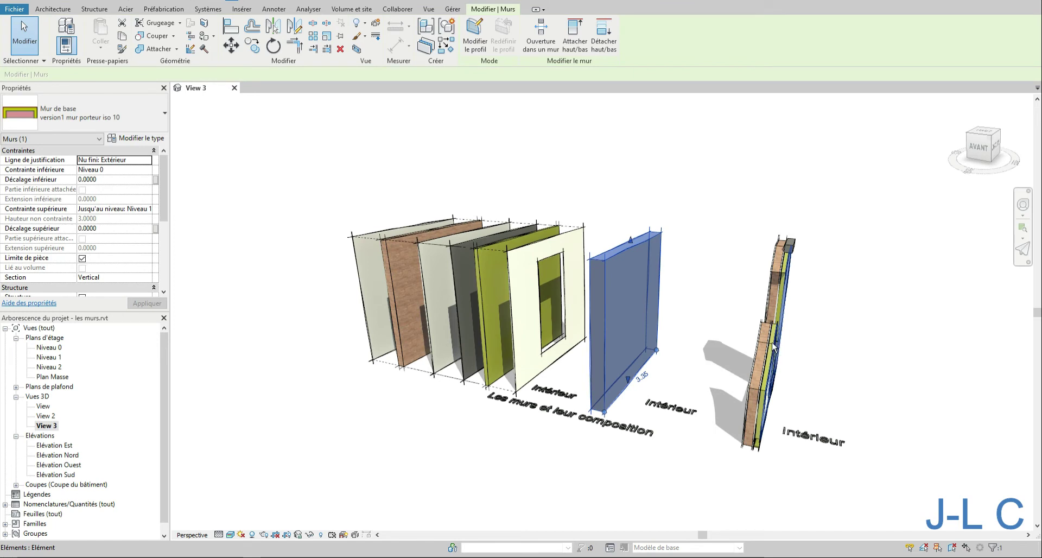
{"action": "middle_click_drag", "start_coordinate": [773, 348], "coordinate": [761, 305], "text": "shift"}
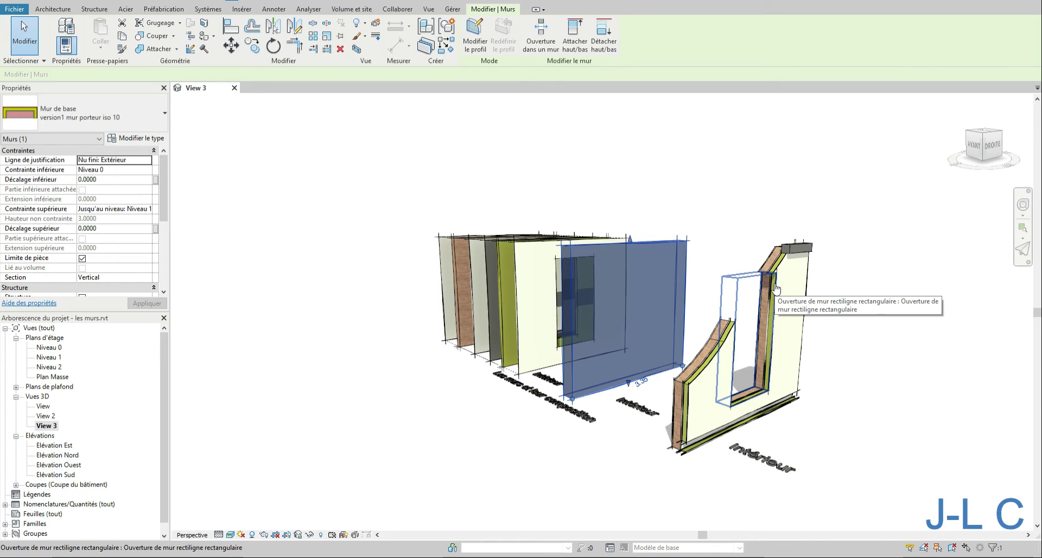
{"action": "middle_click_drag", "start_coordinate": [711, 266], "coordinate": [679, 258], "text": "shift"}
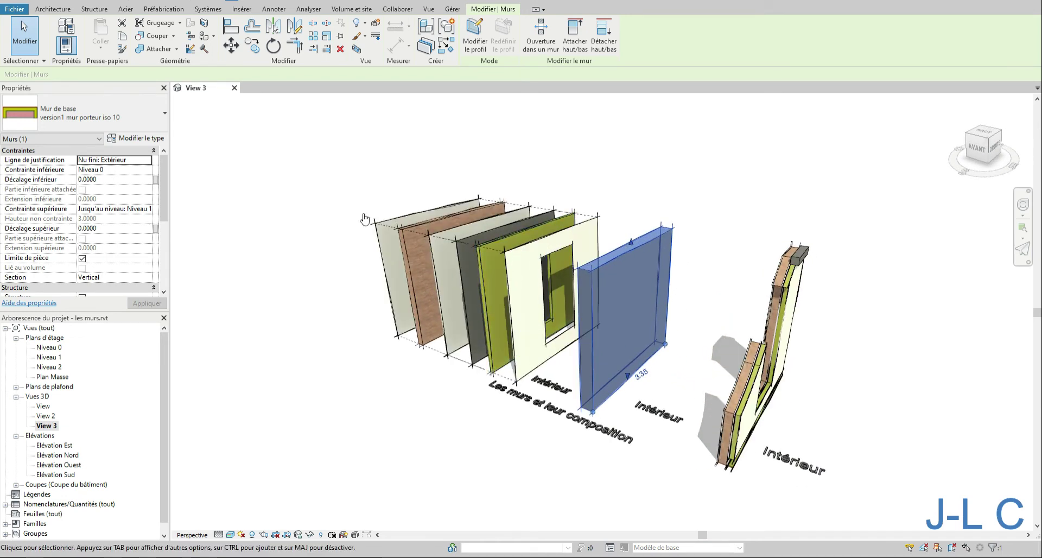
{"action": "left_click", "coordinate": [136, 138]}
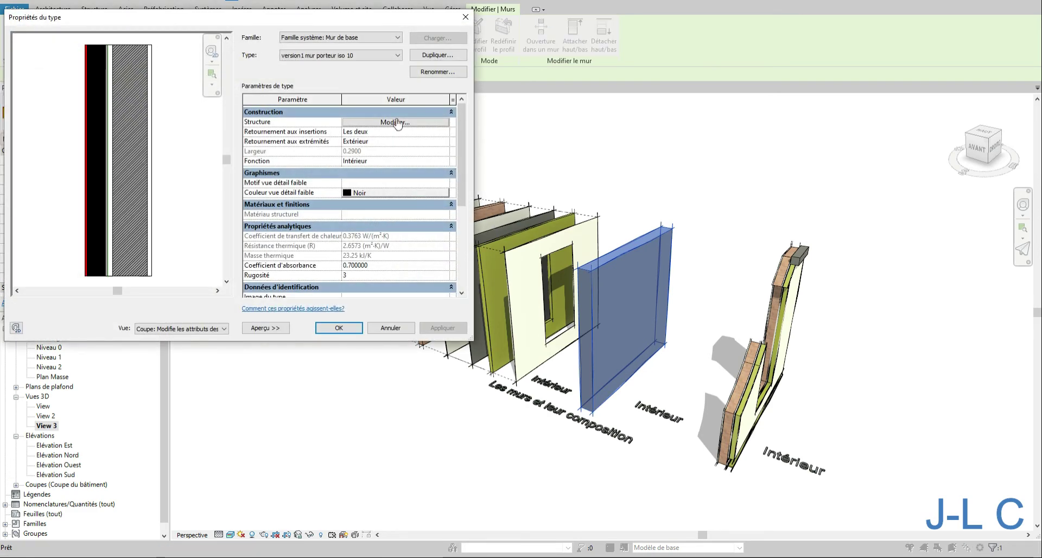
{"action": "left_click", "coordinate": [329, 56]}
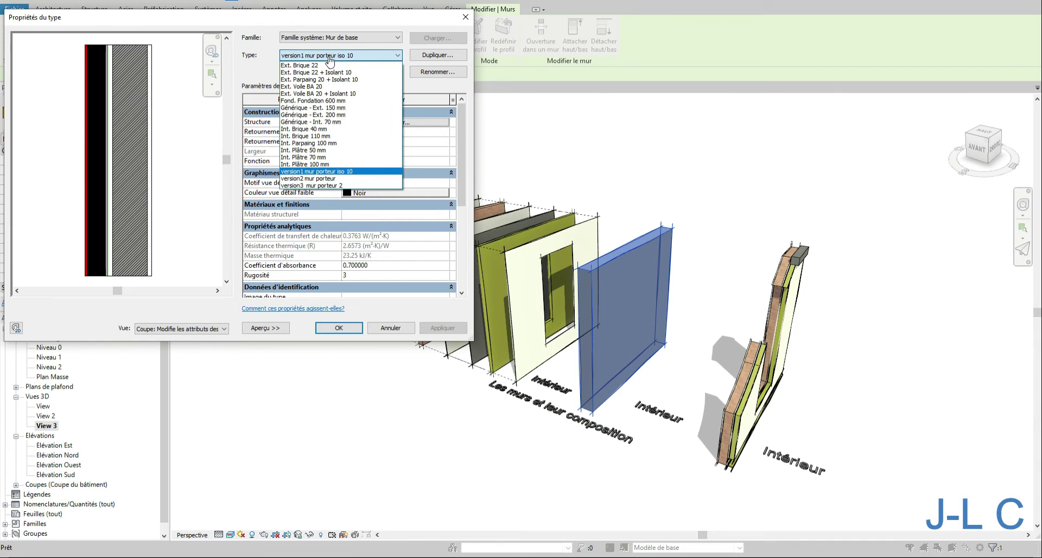
{"action": "left_click", "coordinate": [313, 187]}
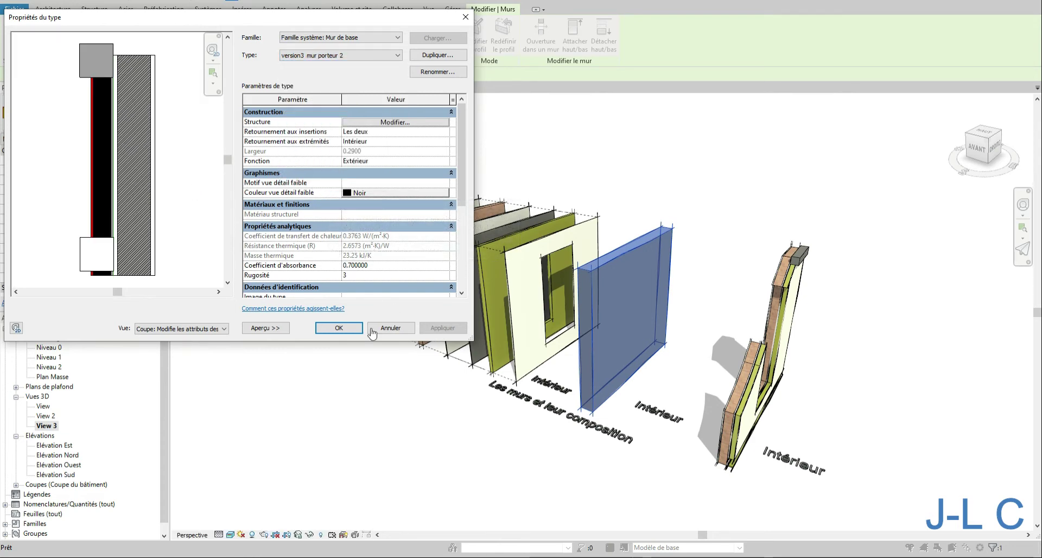
{"action": "left_click", "coordinate": [338, 328]}
- Change the selected wall's type to version2 mur porteur
{"action": "left_click", "coordinate": [730, 309]}
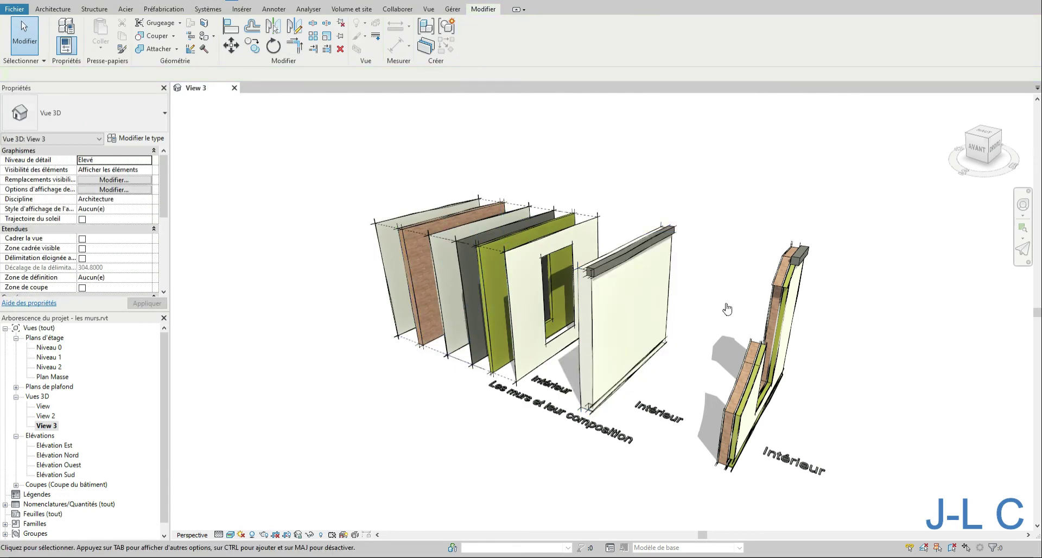
{"action": "middle_click_drag", "start_coordinate": [728, 302], "coordinate": [764, 281], "text": "shift"}
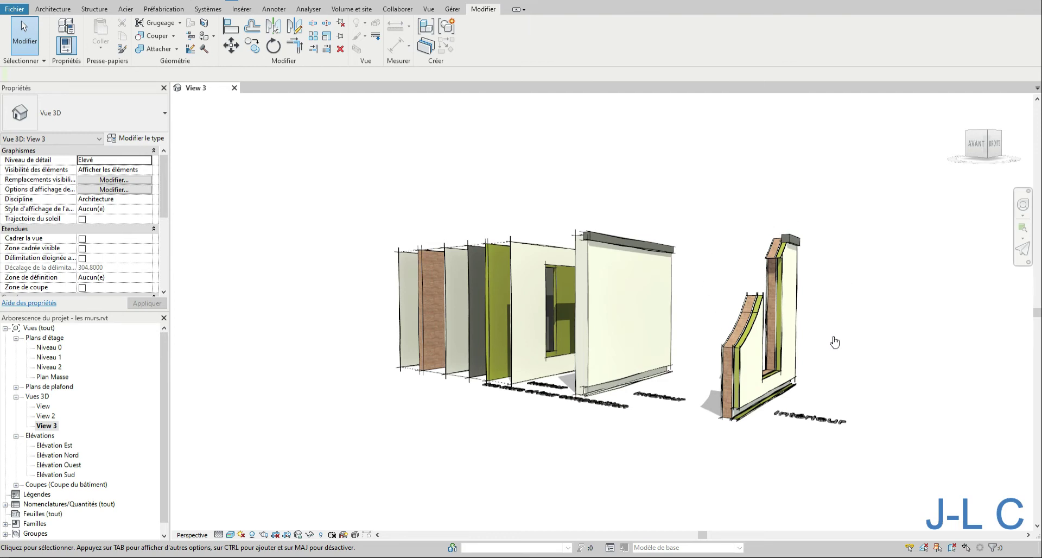
{"action": "mouse_move", "coordinate": [700, 258]}
{"action": "middle_mouse_down", "text": "shift"}
{"action": "mouse_move", "coordinate": [691, 232]}
{"action": "mouse_move", "coordinate": [732, 233]}
{"action": "mouse_move", "coordinate": [689, 266]}
{"action": "middle_mouse_up", "text": "shift"}
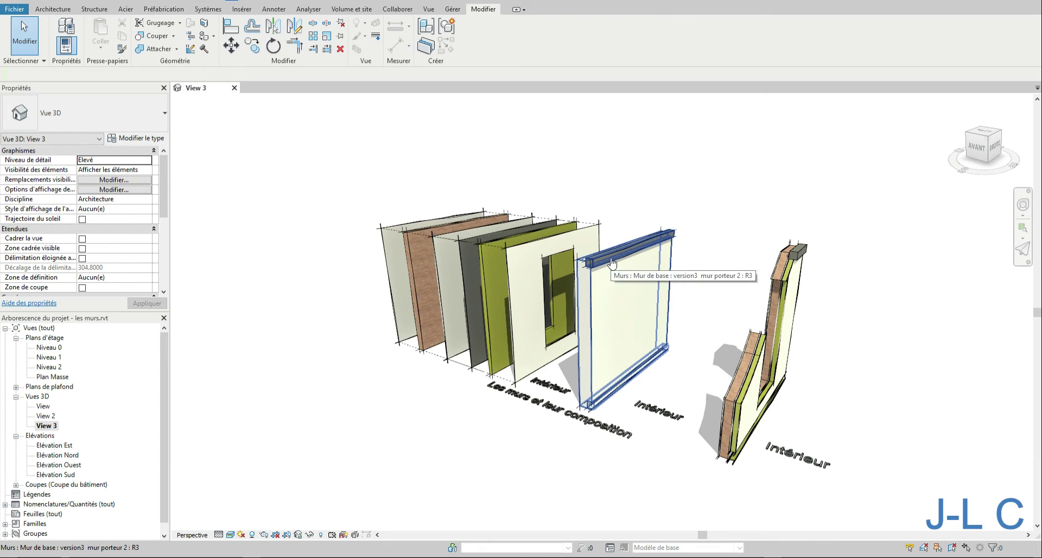
{"action": "left_click", "coordinate": [628, 253]}
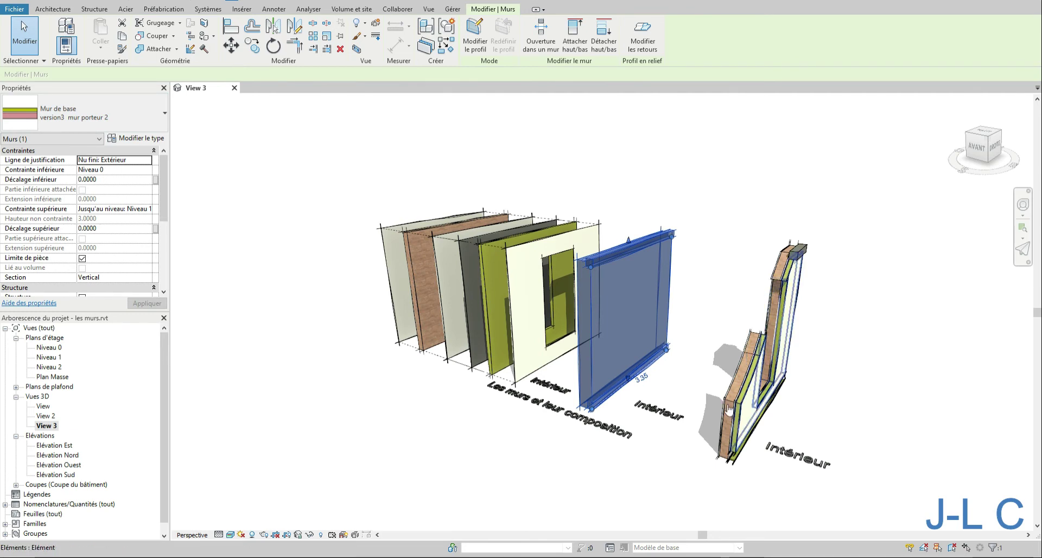
{"action": "left_click", "coordinate": [121, 119]}
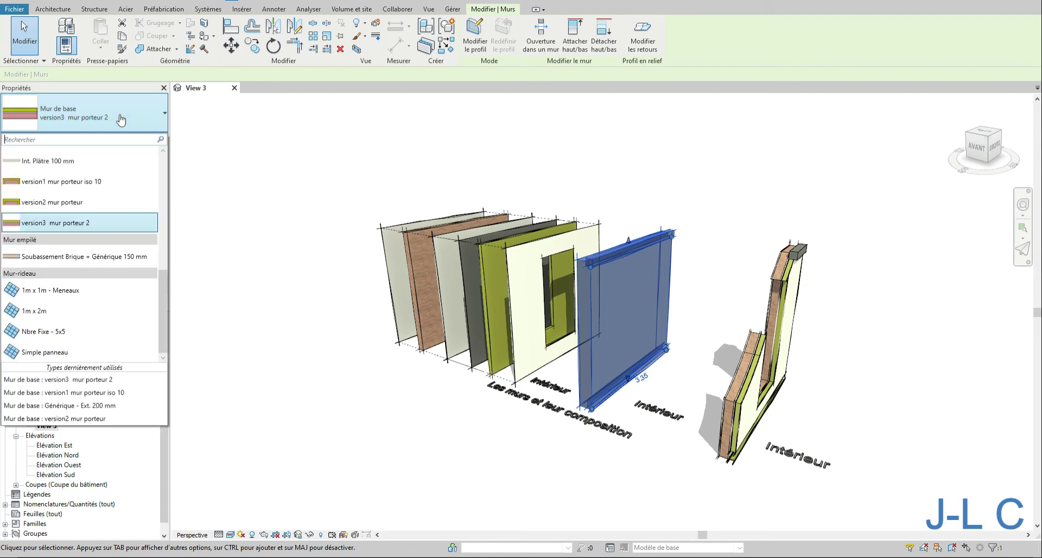
{"action": "left_click", "coordinate": [69, 204]}
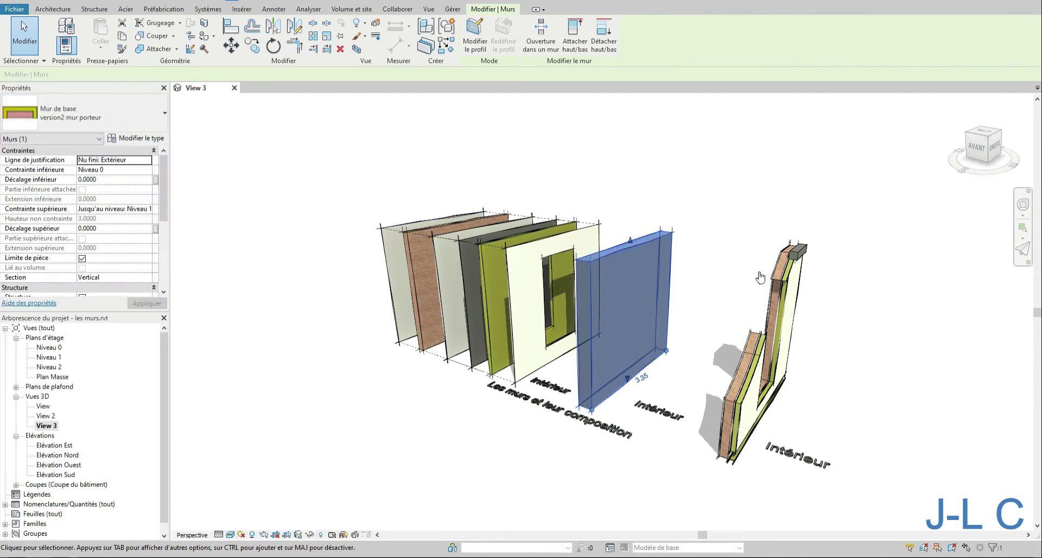
- Open the version2 wall type's structure assembly, fit the preview and set the sample height to 1
{"action": "left_click", "coordinate": [739, 239]}
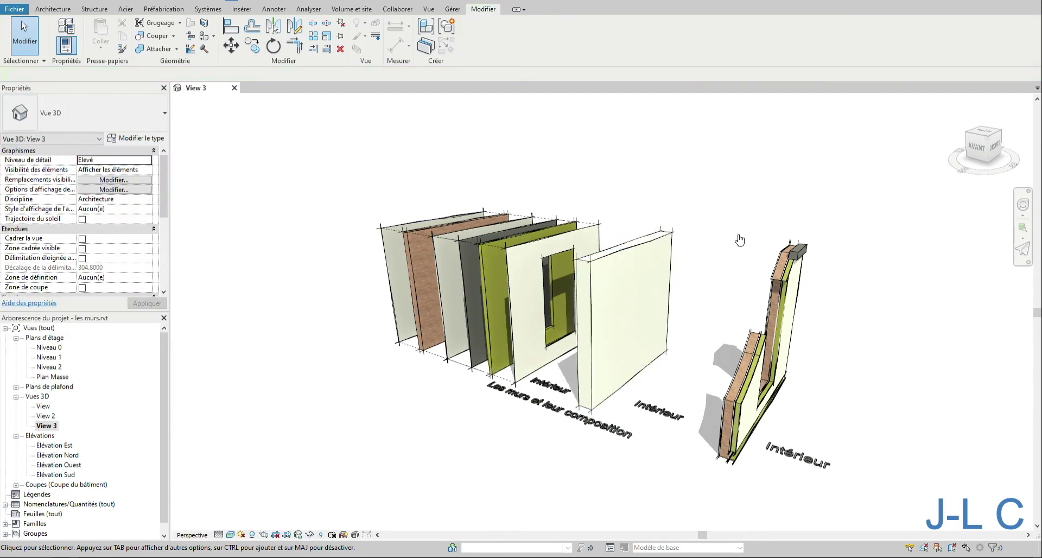
{"action": "left_click", "coordinate": [659, 296]}
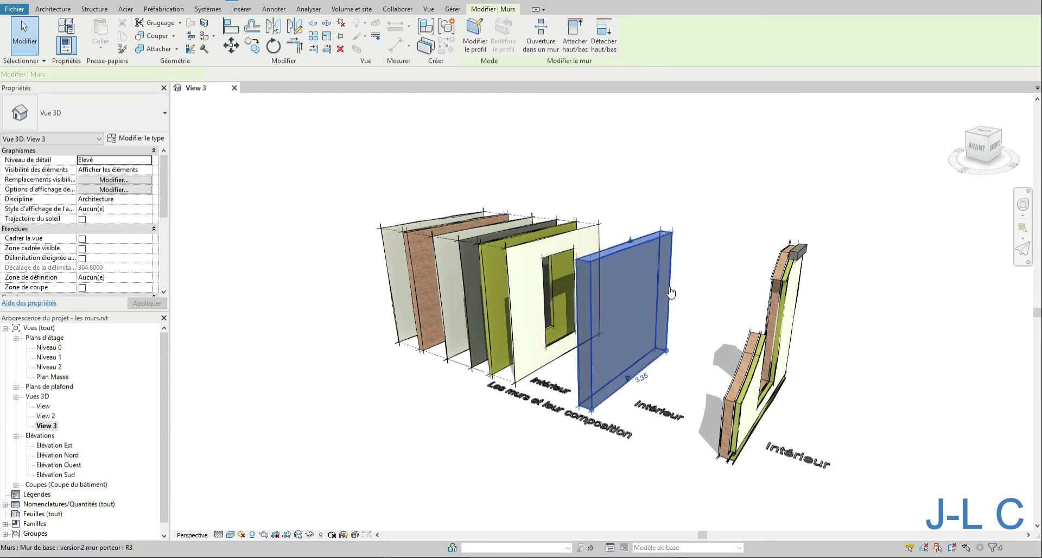
{"action": "left_click", "coordinate": [150, 139]}
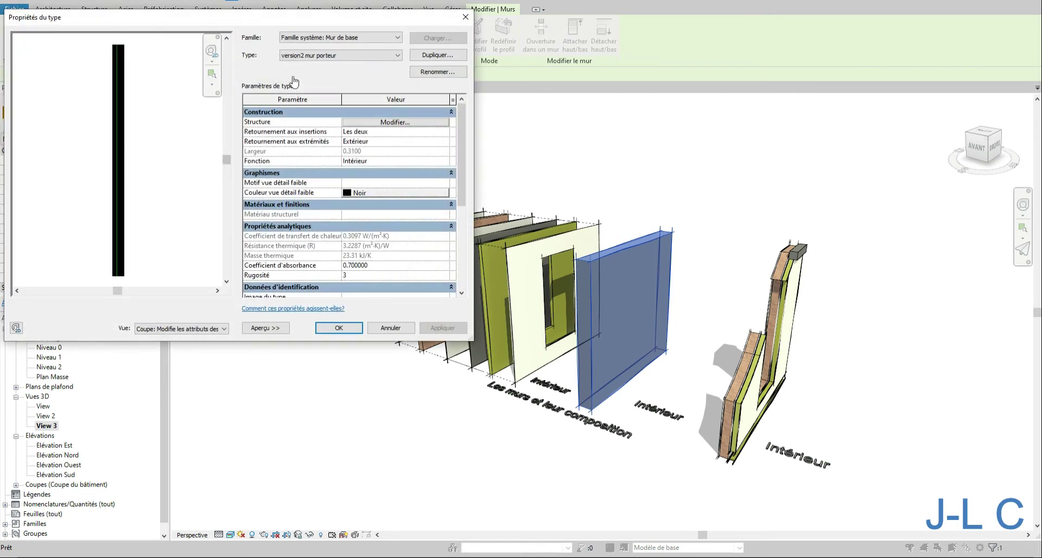
{"action": "left_click", "coordinate": [388, 123]}
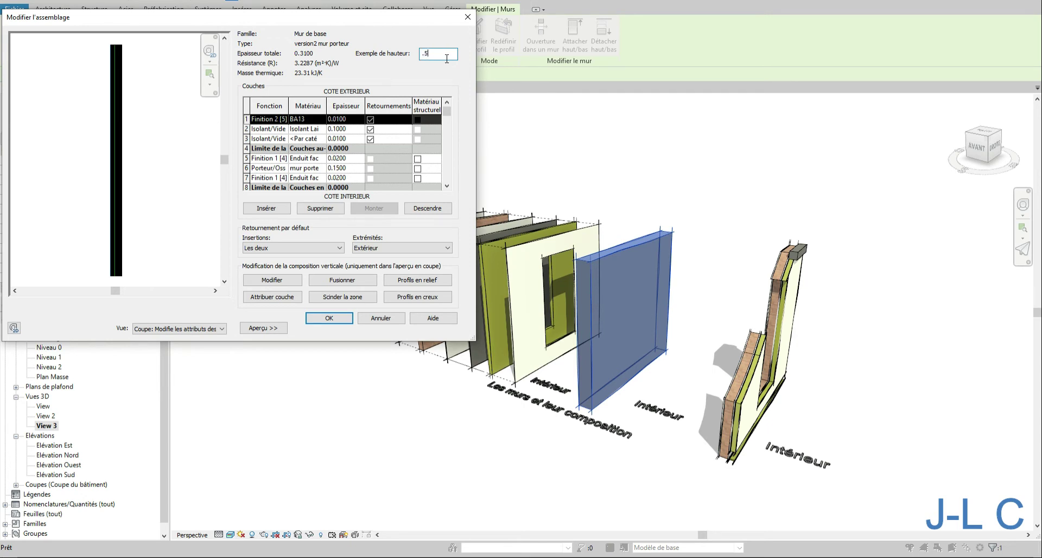
{"action": "key", "text": "Tab"}
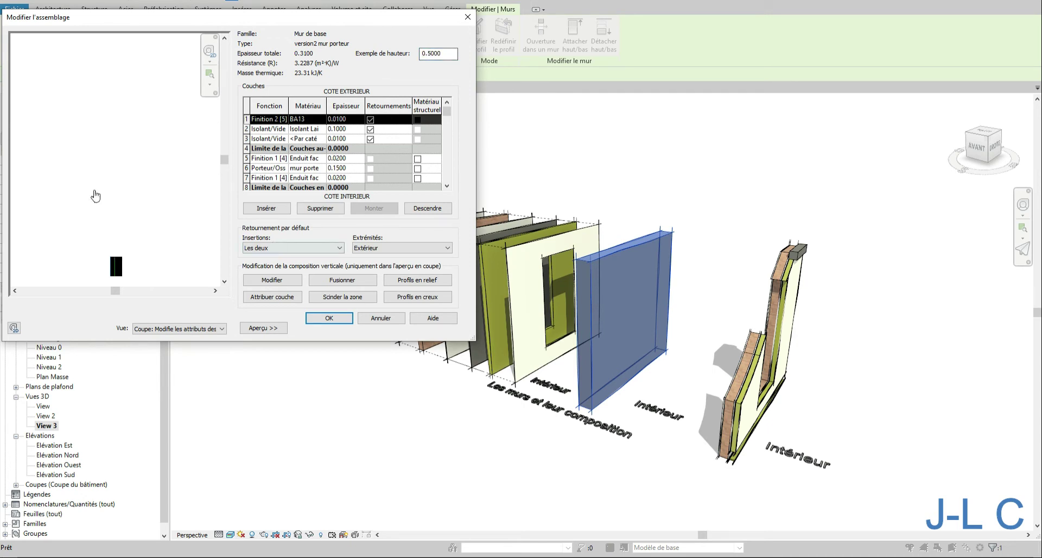
{"action": "right_click", "coordinate": [101, 180]}
{"action": "left_click", "coordinate": [112, 211]}
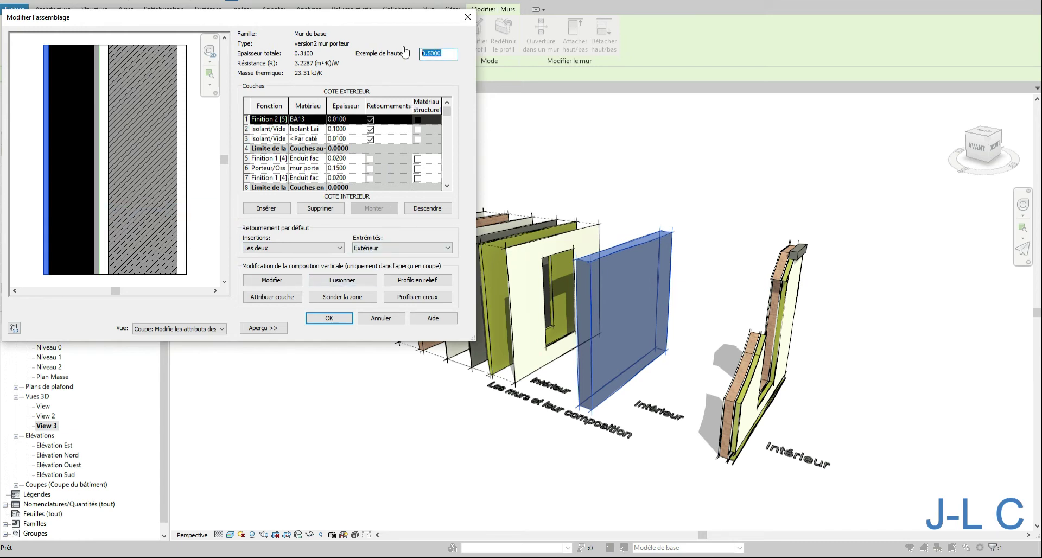
{"action": "type", "text": "1"}
{"action": "key", "text": "Tab"}
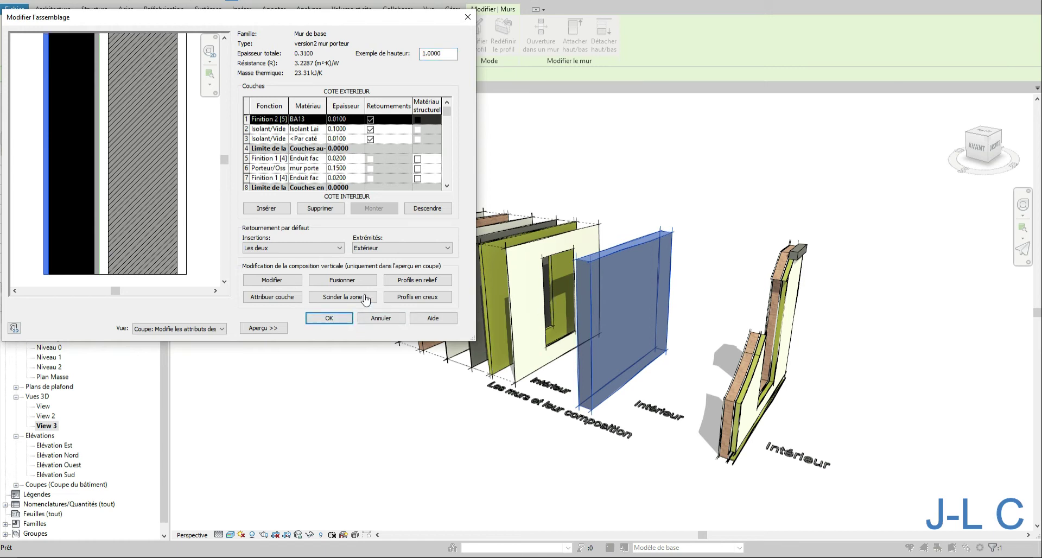
- Add a new default sweep to the wall's vertical structure
{"action": "left_click", "coordinate": [415, 281]}
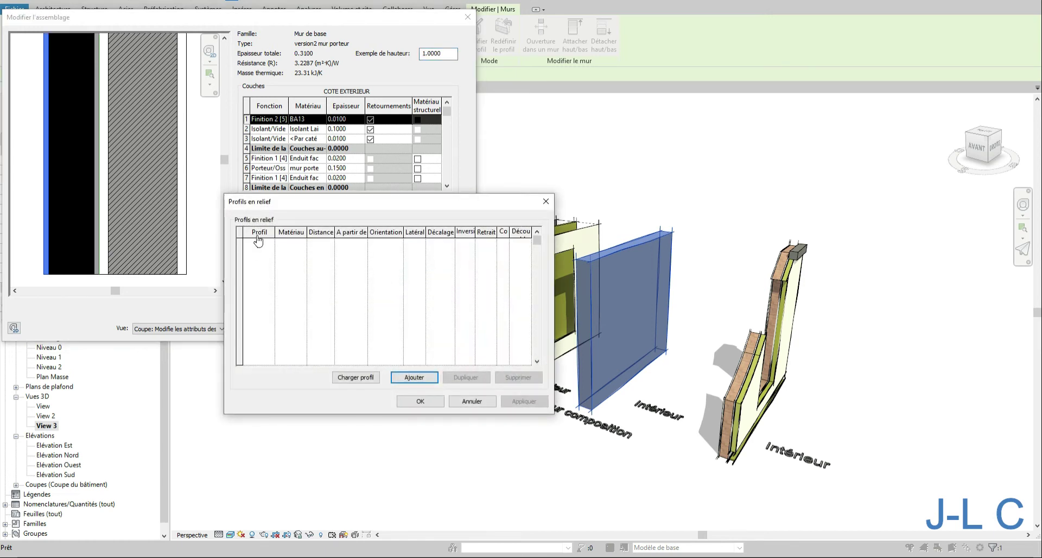
{"action": "left_click", "coordinate": [414, 377]}
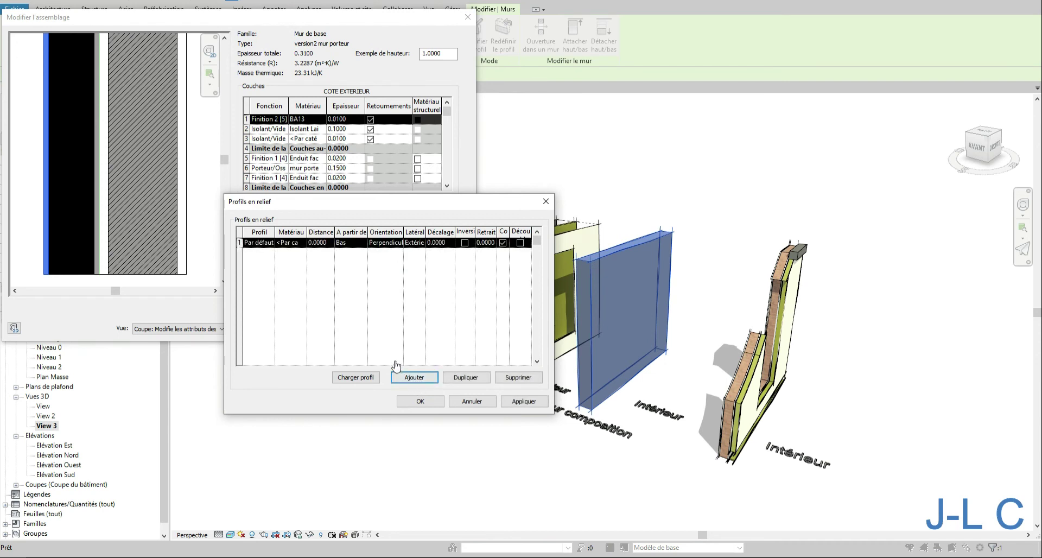
- Apply the new sweep, set its distance to 0.5 from the base, apply and close the sweeps dialog
{"action": "left_click", "coordinate": [523, 401]}
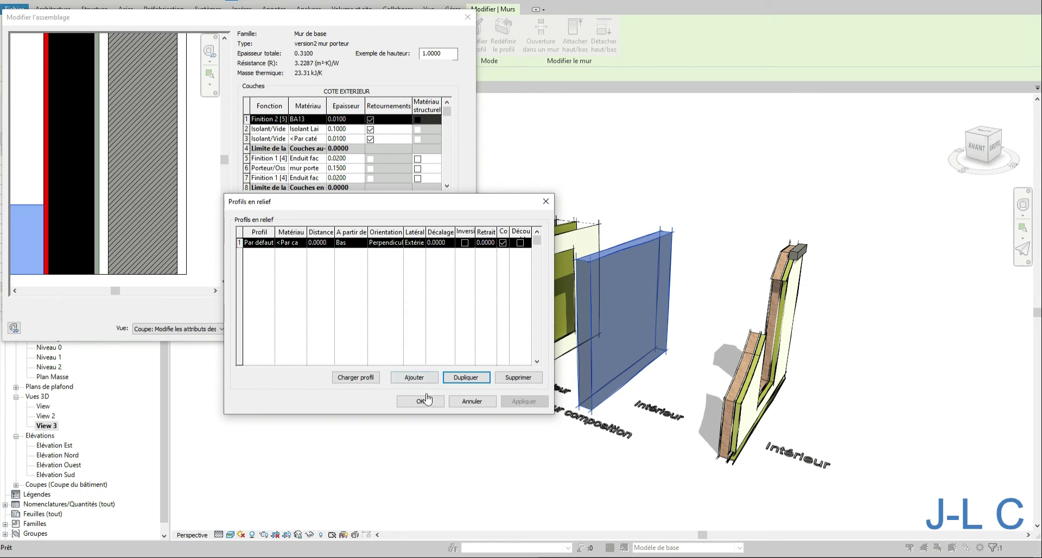
{"action": "left_click_drag", "start_coordinate": [338, 205], "coordinate": [642, 145]}
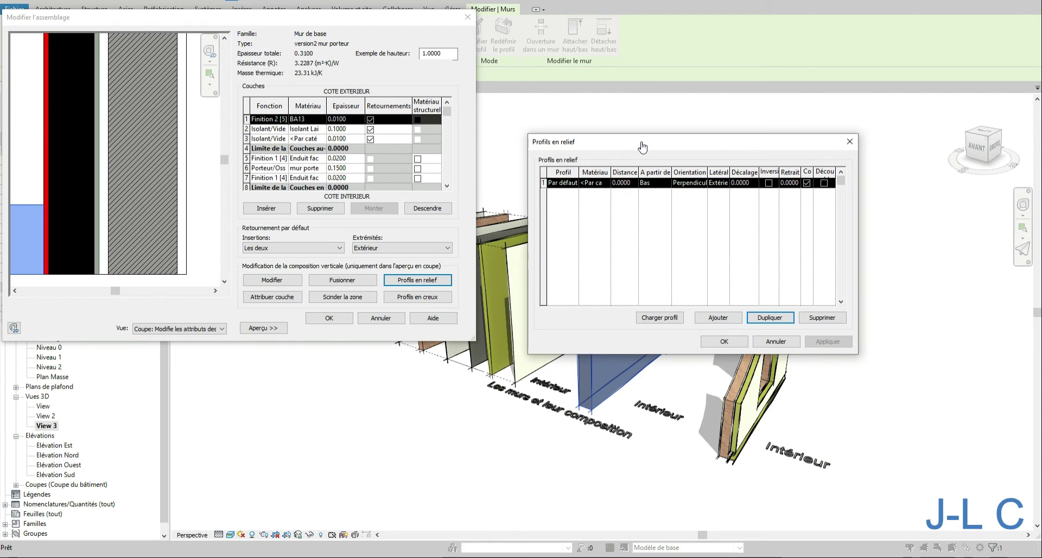
{"action": "left_click", "coordinate": [634, 187]}
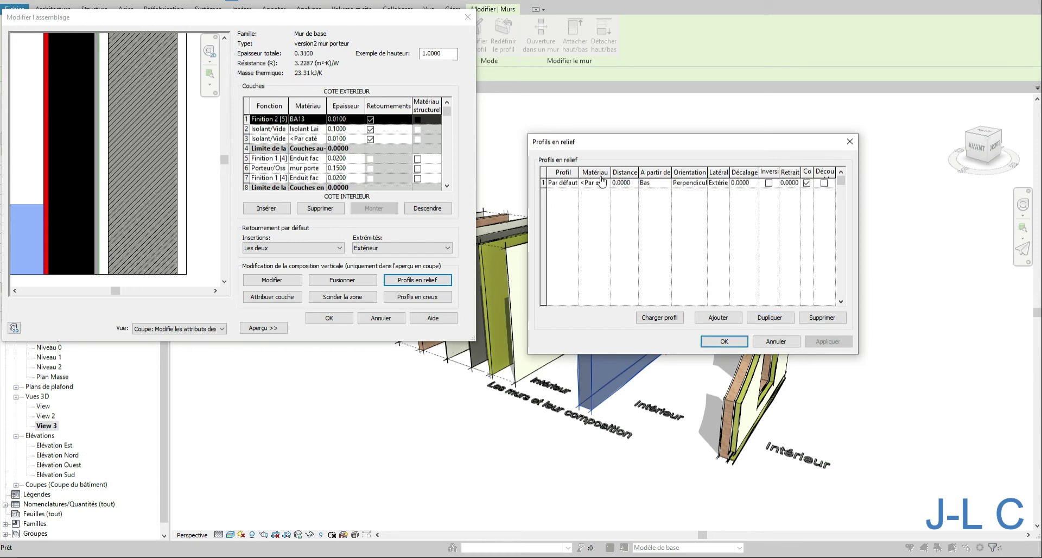
{"action": "left_click", "coordinate": [625, 184]}
{"action": "type", "text": ".5"}
{"action": "left_click", "coordinate": [832, 342]}
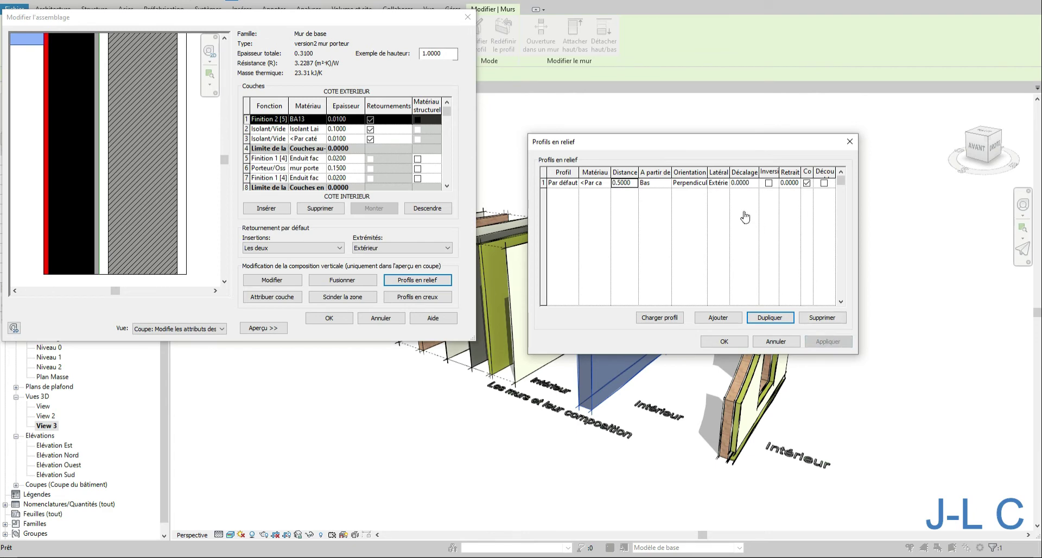
{"action": "left_click", "coordinate": [712, 343]}
- Add a default reveal measured from the top at a distance of 0.5 and confirm the reveals dialog
{"action": "left_click", "coordinate": [418, 297]}
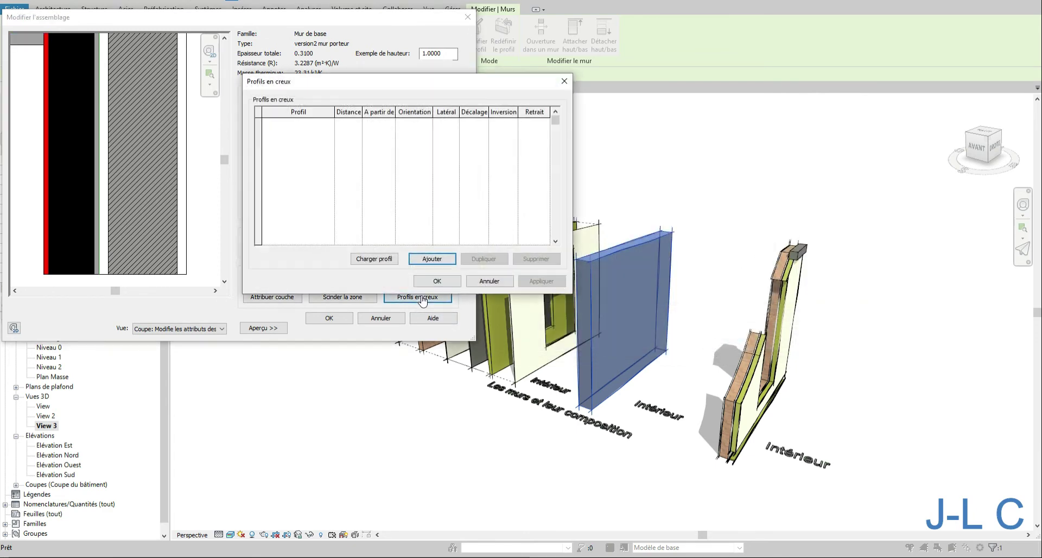
{"action": "left_click", "coordinate": [432, 259]}
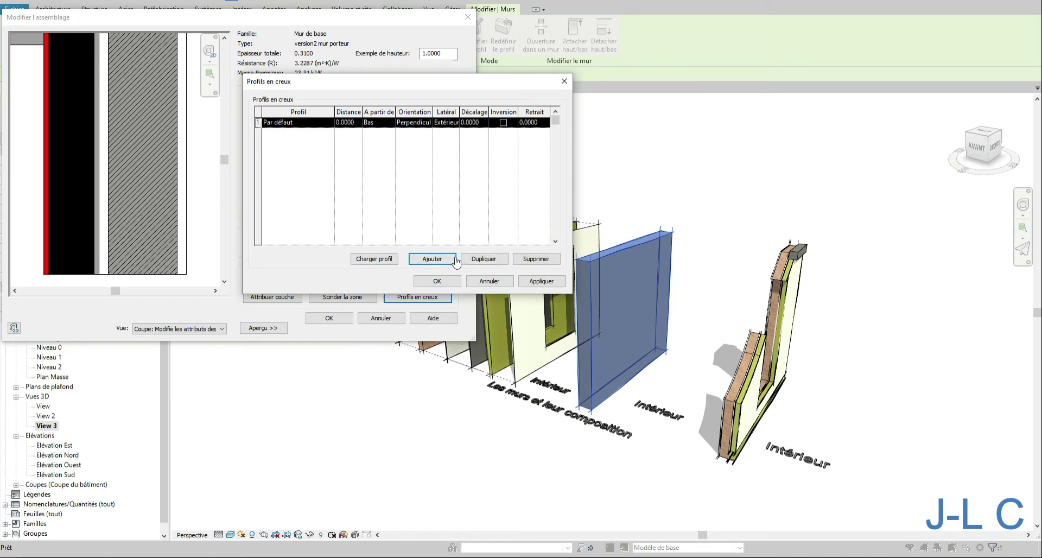
{"action": "left_click", "coordinate": [390, 125]}
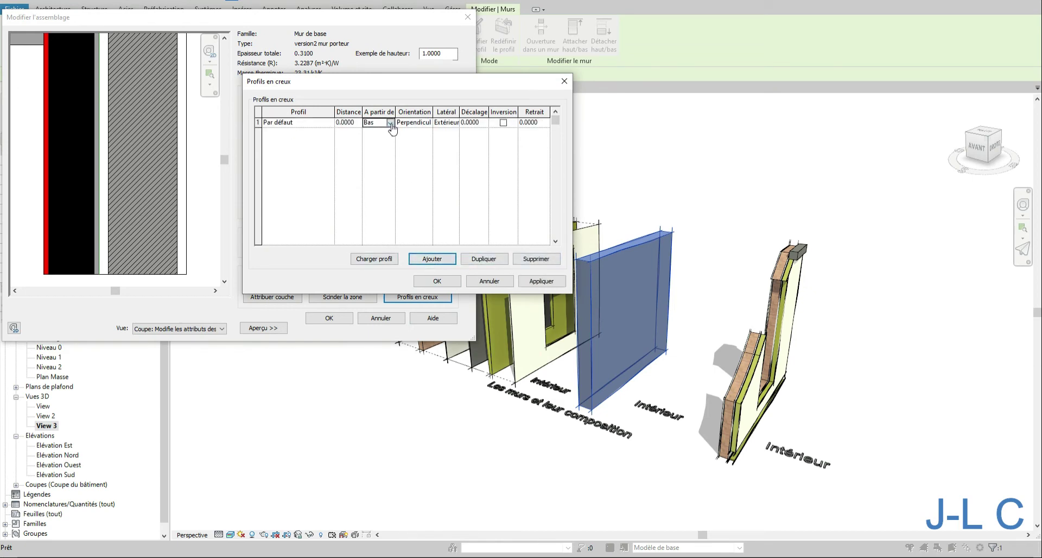
{"action": "left_click", "coordinate": [390, 123]}
{"action": "left_click", "coordinate": [391, 124]}
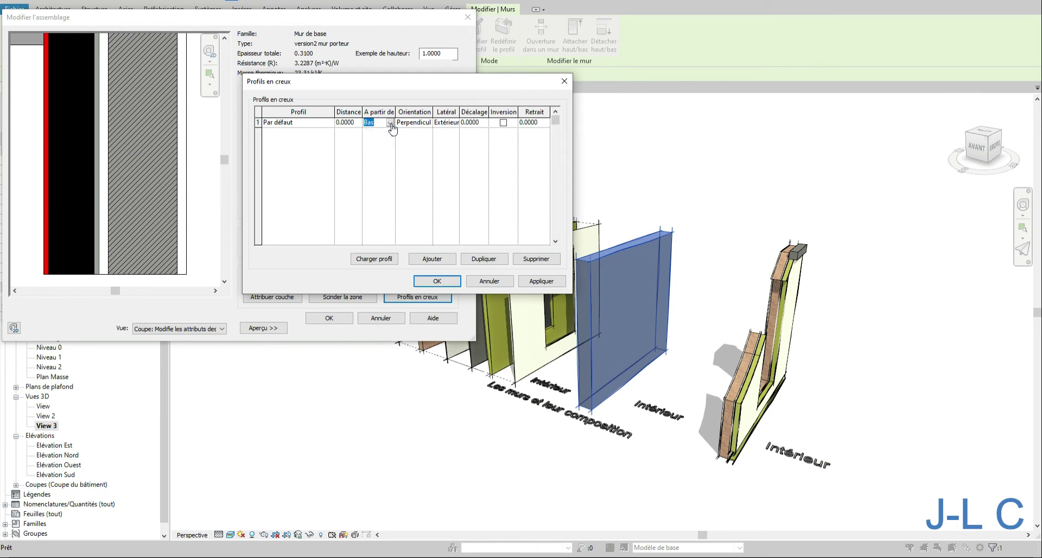
{"action": "left_click", "coordinate": [390, 124]}
{"action": "left_click", "coordinate": [380, 142]}
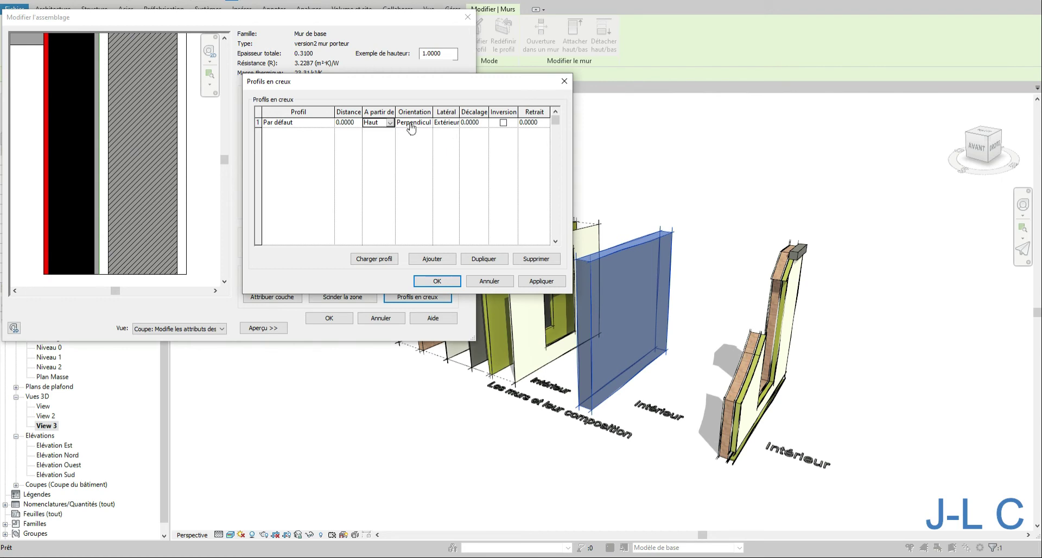
{"action": "left_click", "coordinate": [358, 122]}
{"action": "type", "text": "0.5"}
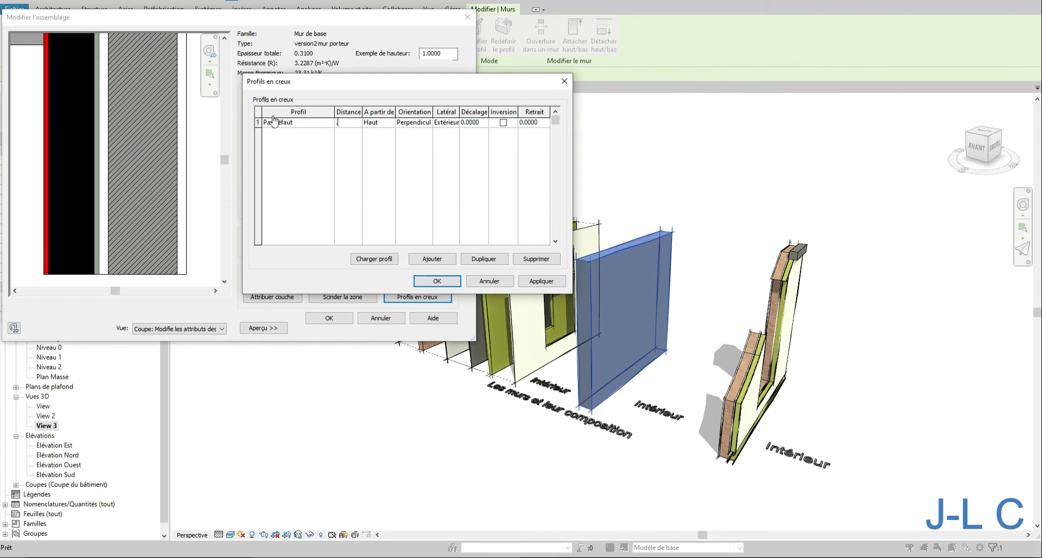
{"action": "key", "text": "Tab"}
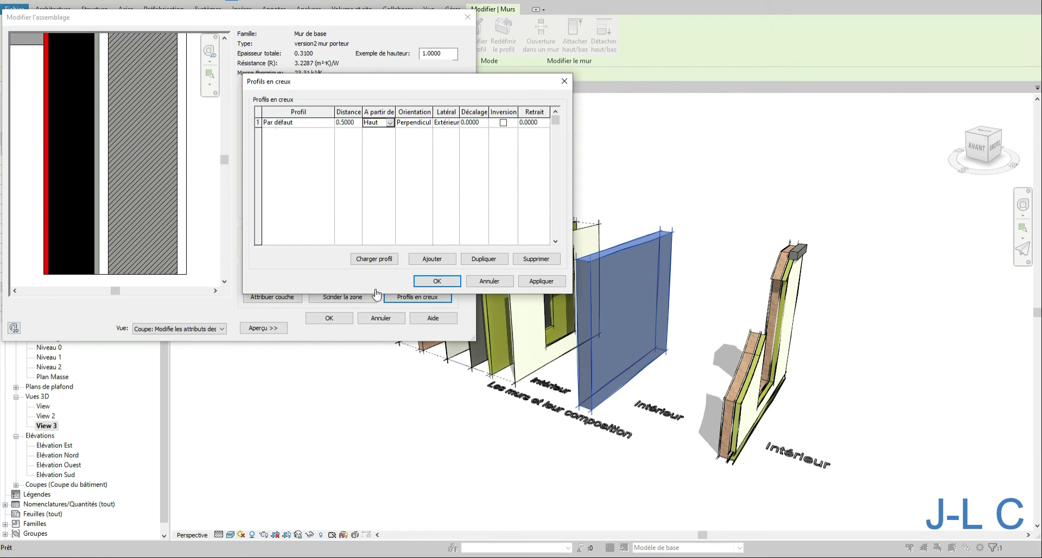
{"action": "left_click", "coordinate": [545, 281]}
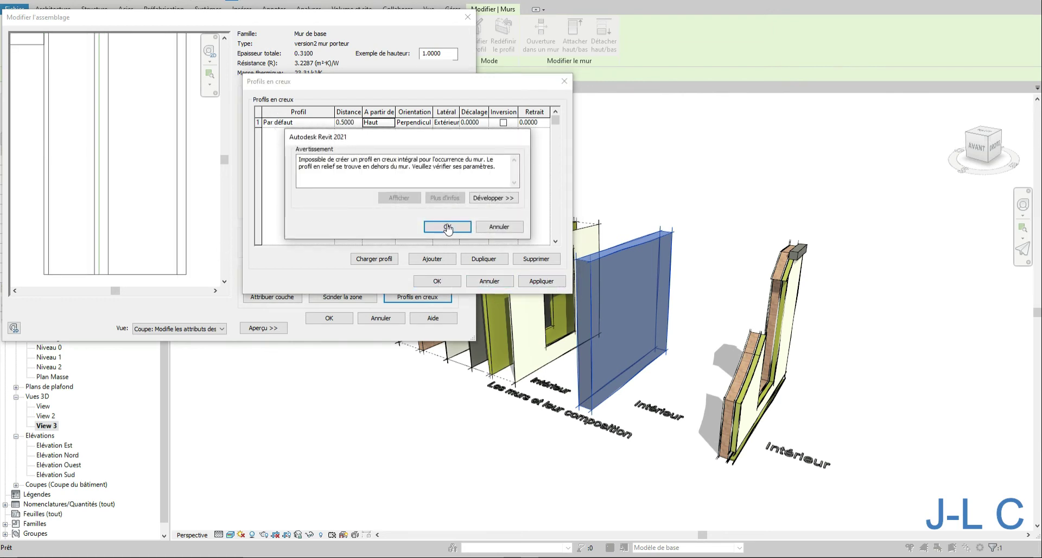
{"action": "left_click", "coordinate": [447, 226]}
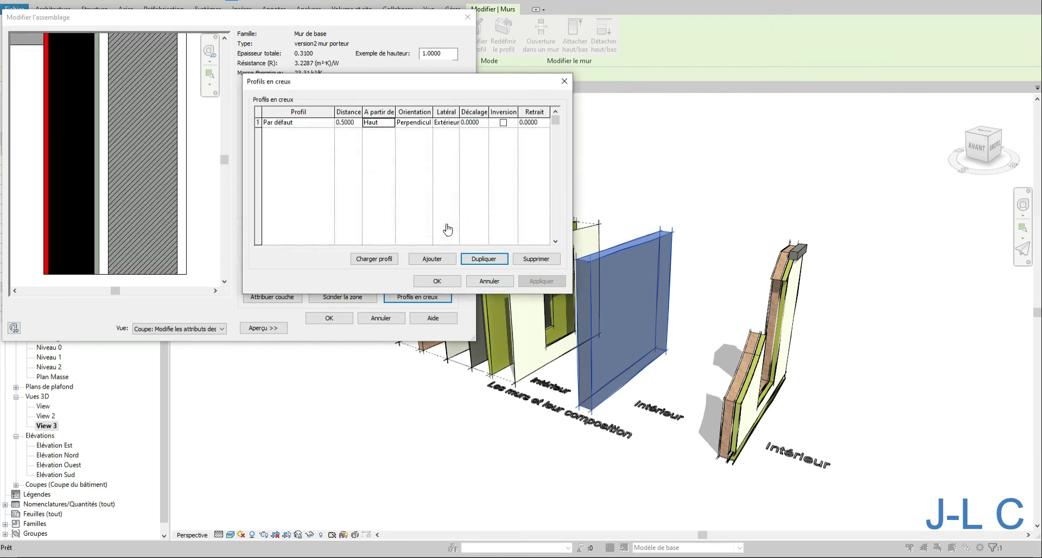
{"action": "left_click", "coordinate": [437, 282]}
- Close and reopen the wall's structure assembly, setting the preview sample height to 1
{"action": "left_click", "coordinate": [336, 318]}
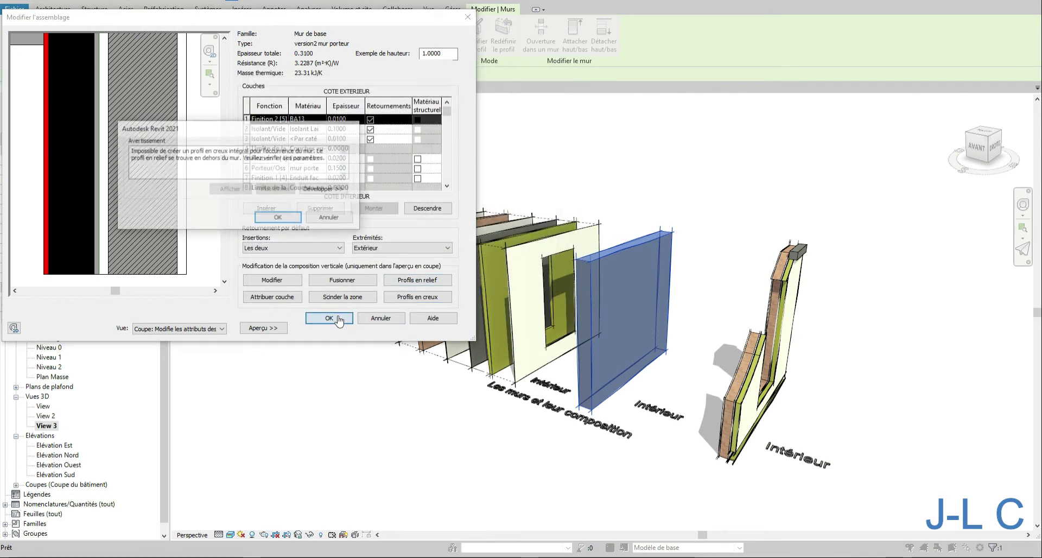
{"action": "left_click", "coordinate": [277, 218]}
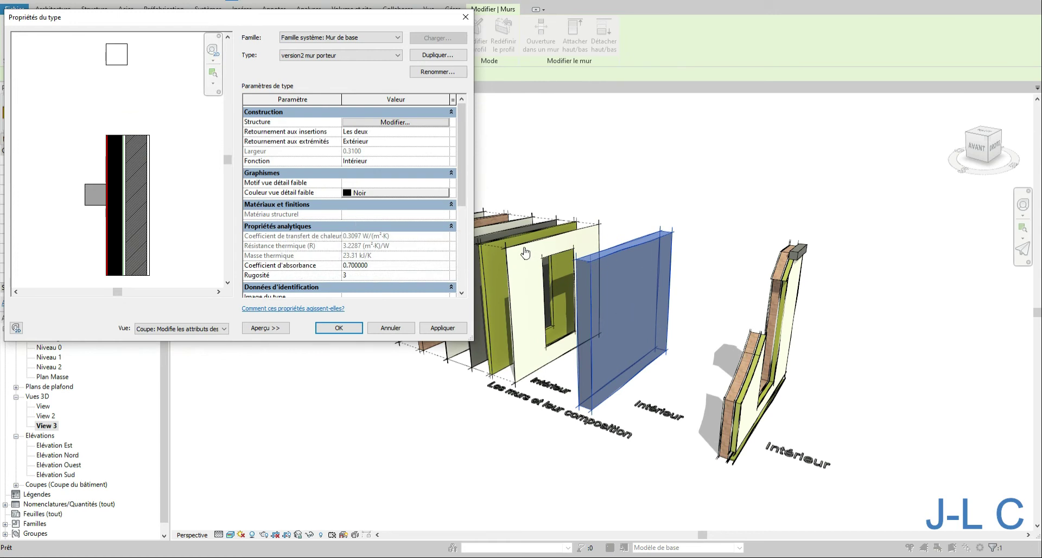
{"action": "left_click", "coordinate": [412, 127]}
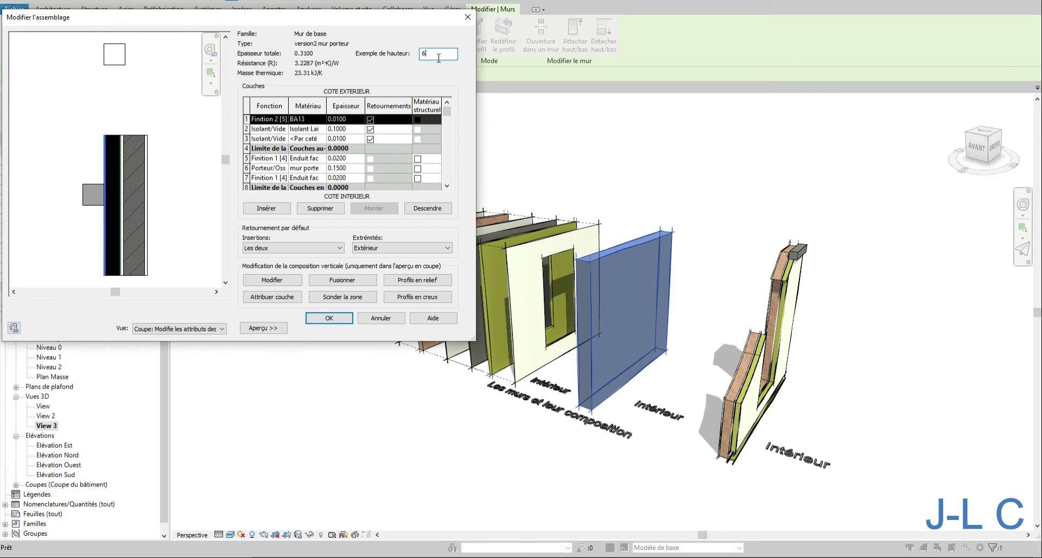
{"action": "left_click", "coordinate": [445, 296]}
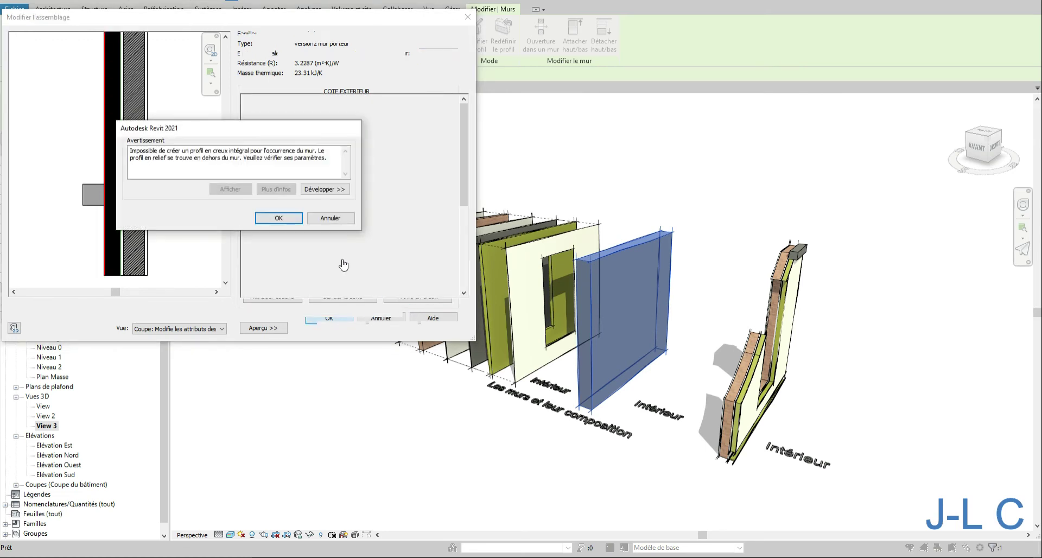
{"action": "left_click", "coordinate": [279, 218]}
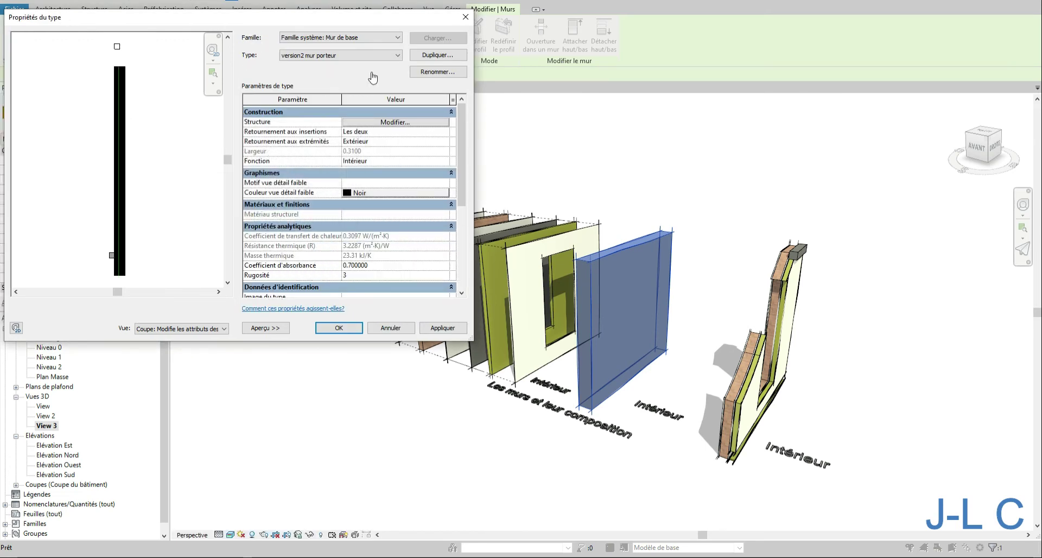
{"action": "left_click", "coordinate": [391, 123]}
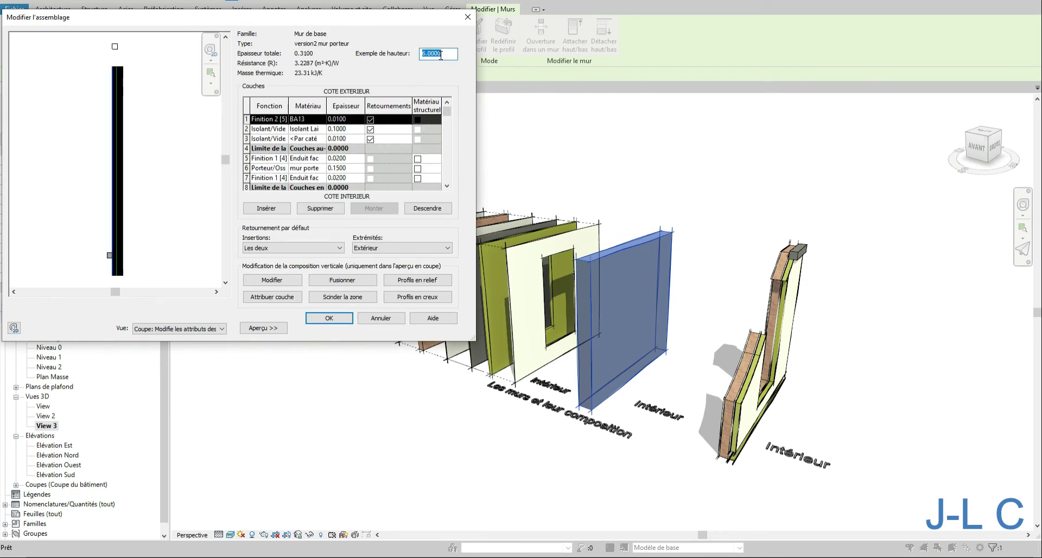
{"action": "type", "text": "1"}
{"action": "key", "text": "Tab"}
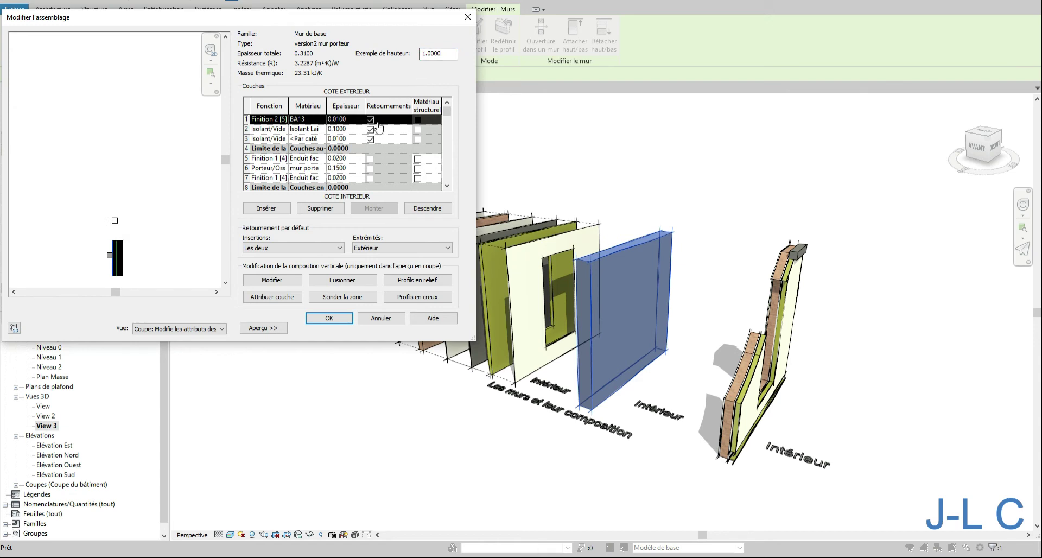
- Change the reveal's distance to -0.5, then confirm the assembly and apply the type properties
{"action": "left_click", "coordinate": [402, 304]}
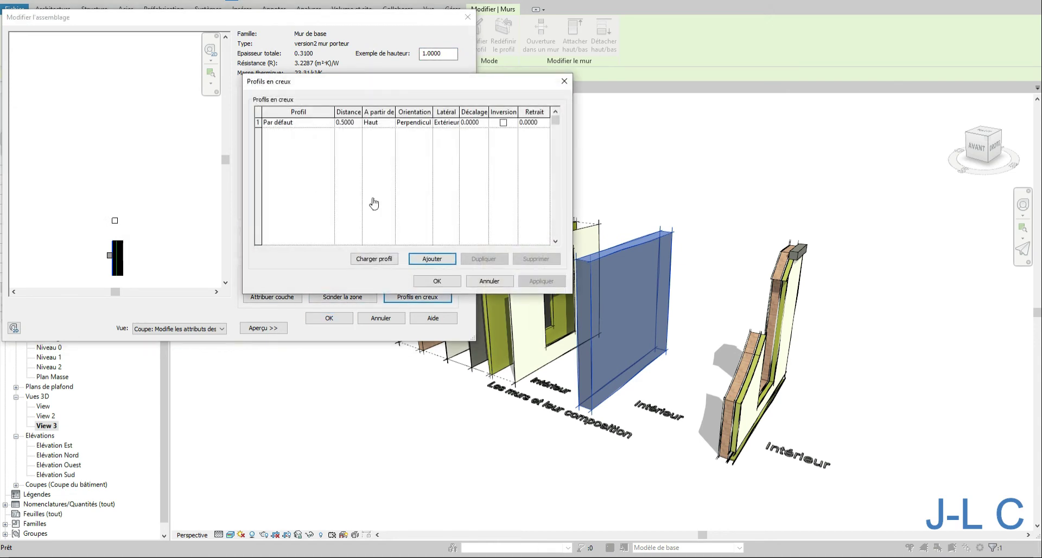
{"action": "left_click", "coordinate": [337, 126]}
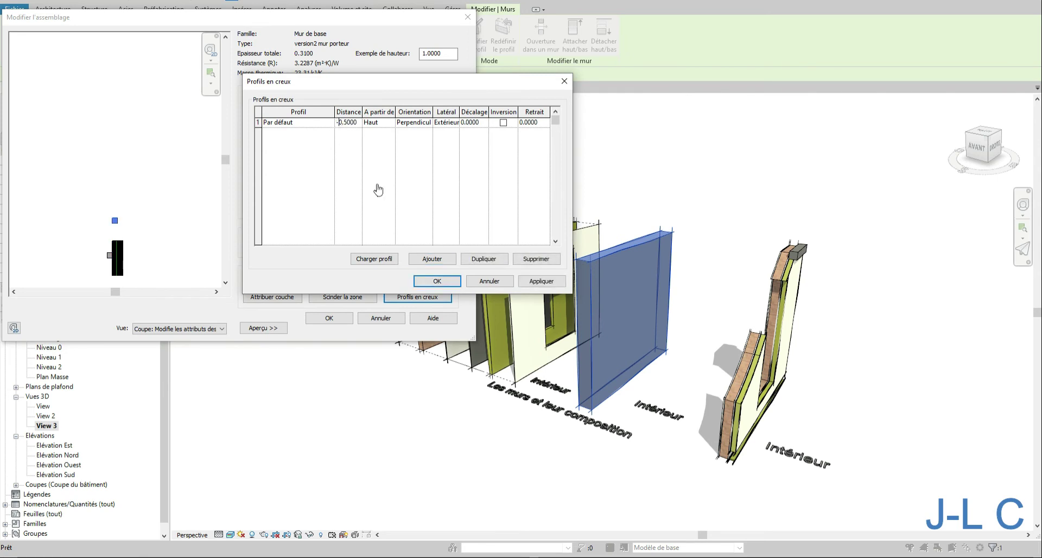
{"action": "left_click", "coordinate": [437, 280]}
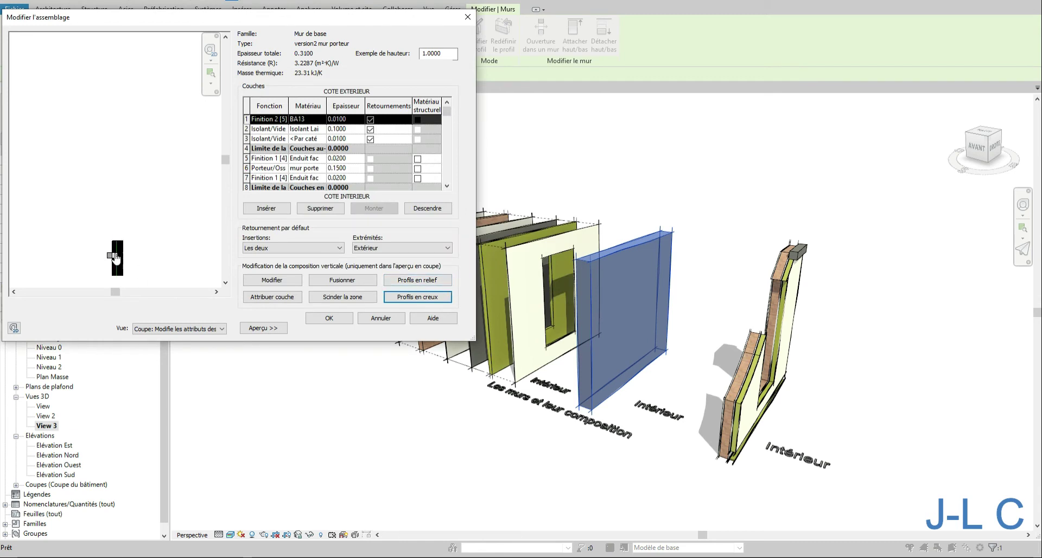
{"action": "left_click", "coordinate": [327, 318]}
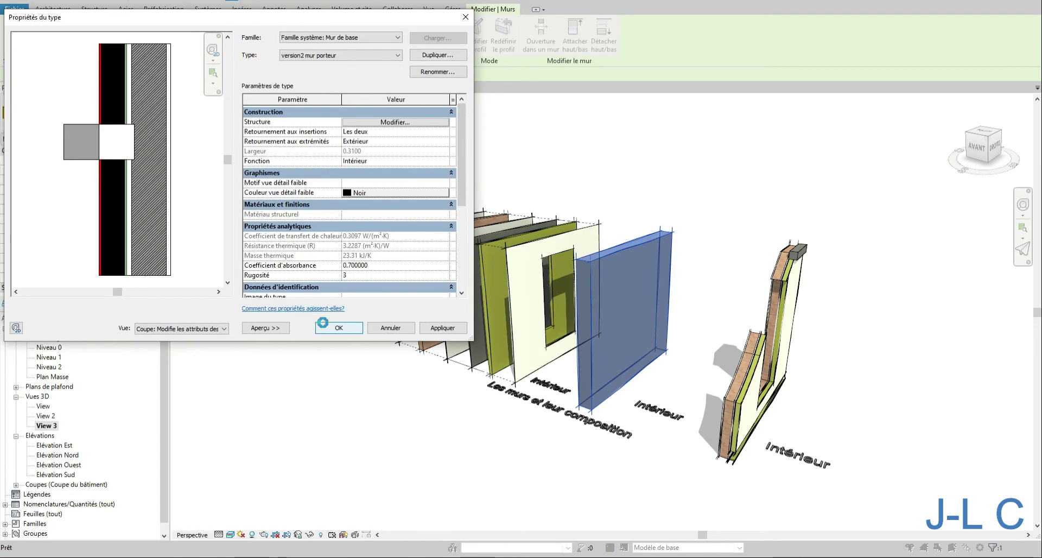
{"action": "left_click", "coordinate": [437, 328]}
{"action": "left_click", "coordinate": [338, 328]}
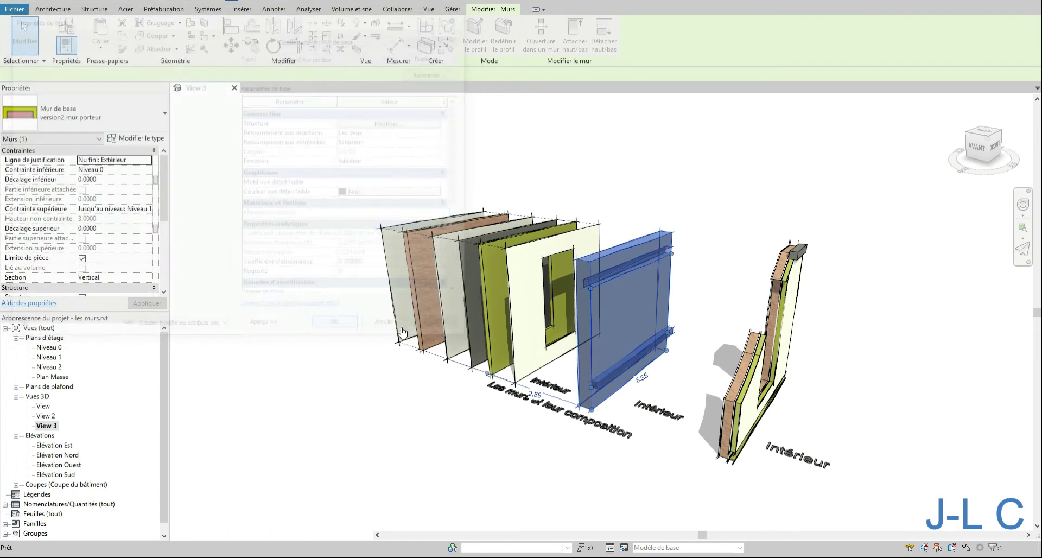
- Create parts from the wall's layers
{"action": "left_click", "coordinate": [714, 302]}
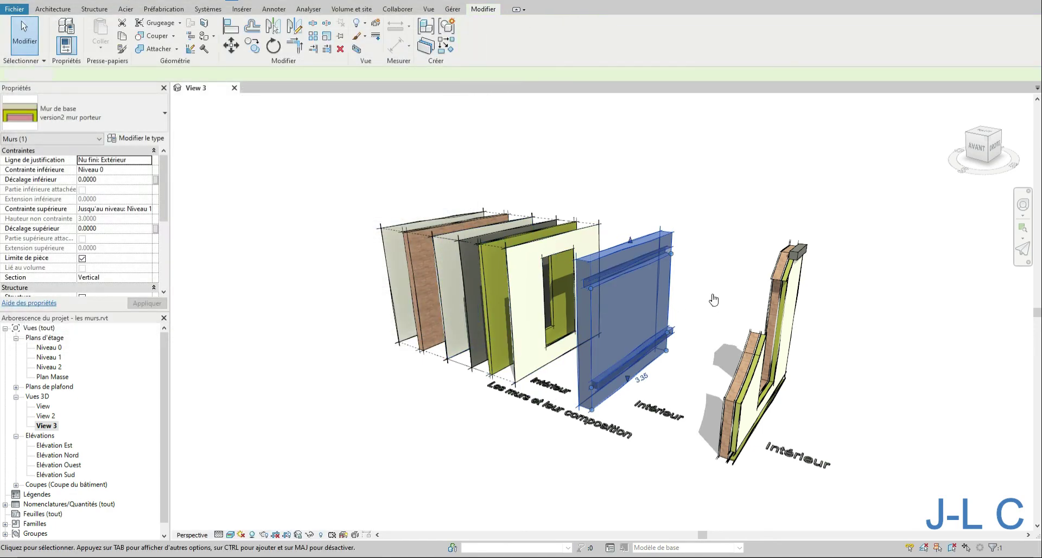
{"action": "mouse_move", "coordinate": [717, 298]}
{"action": "middle_mouse_down", "text": "shift"}
{"action": "mouse_move", "coordinate": [726, 291]}
{"action": "mouse_move", "coordinate": [719, 299]}
{"action": "middle_mouse_up", "text": "shift"}
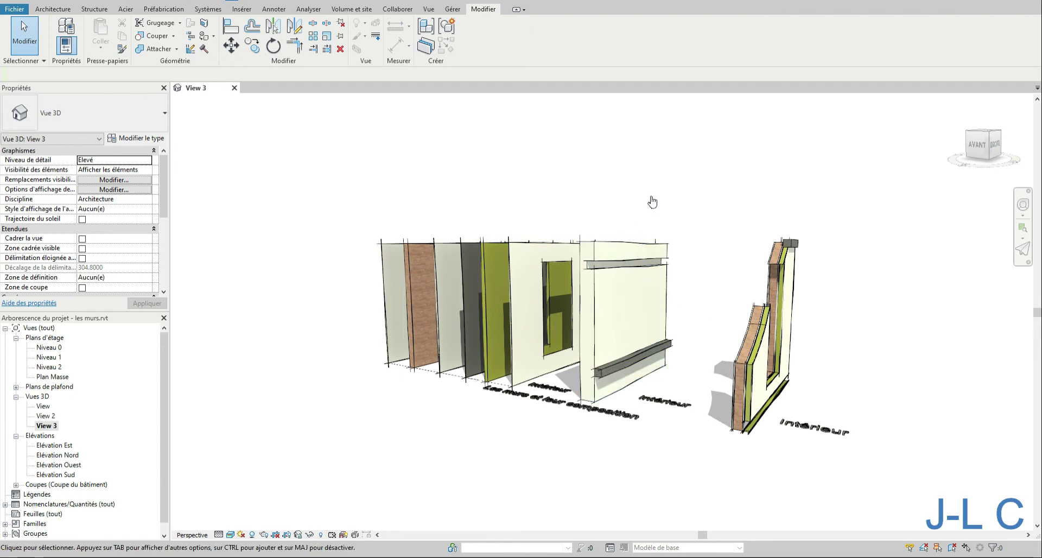
{"action": "middle_click_drag", "start_coordinate": [660, 210], "coordinate": [688, 250], "text": "shift"}
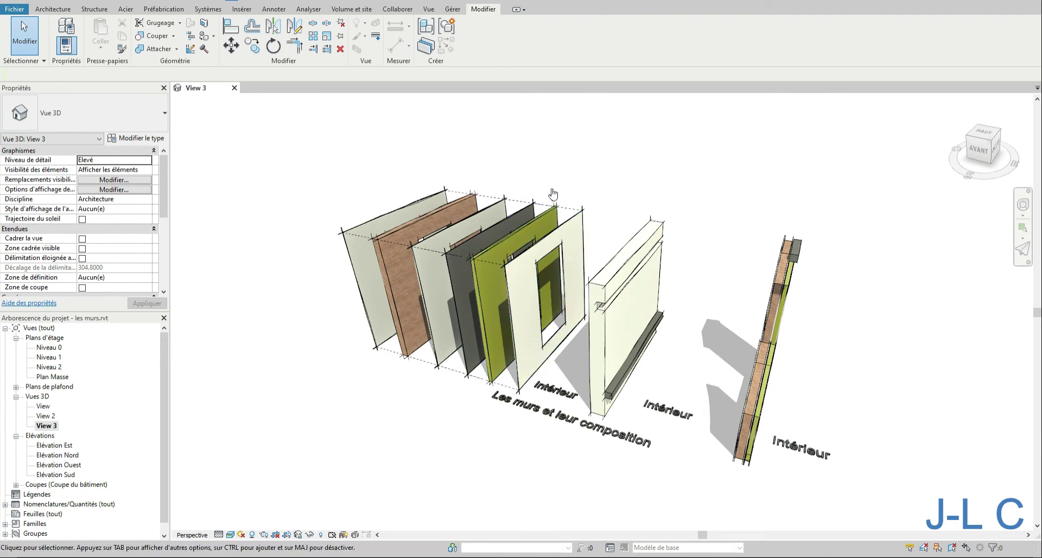
{"action": "left_click", "coordinate": [605, 240]}
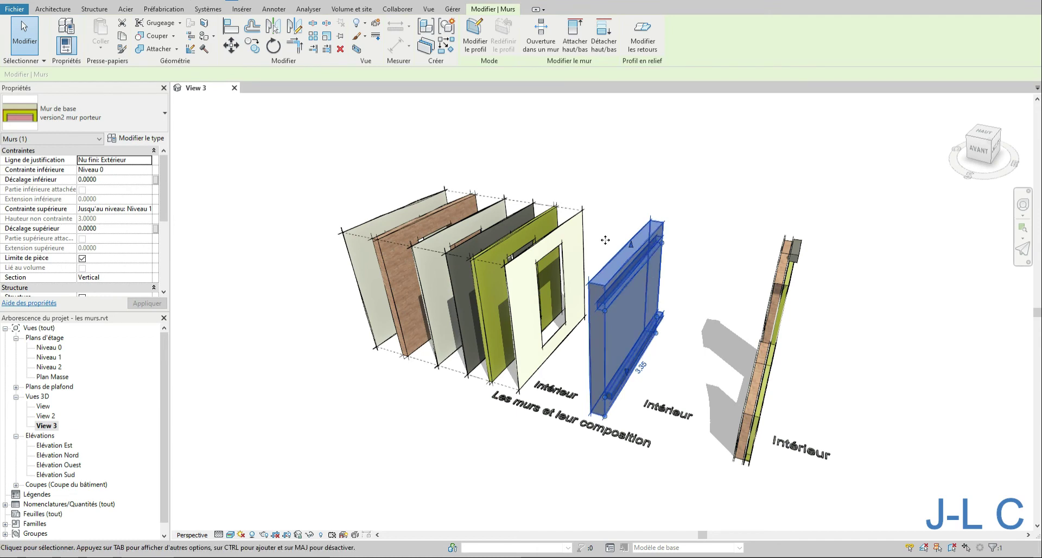
{"action": "left_click", "coordinate": [427, 48]}
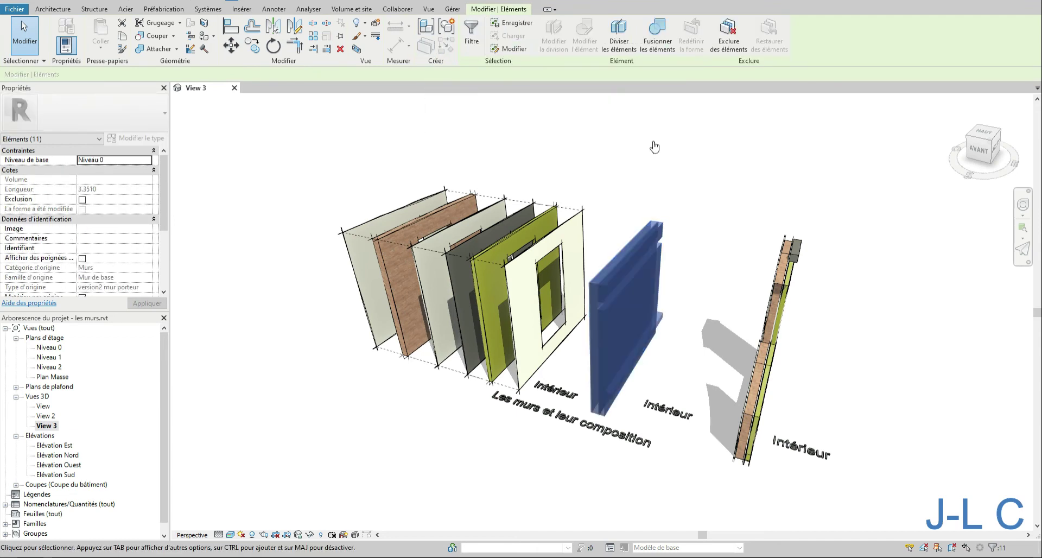
{"action": "key", "text": "Escape"}
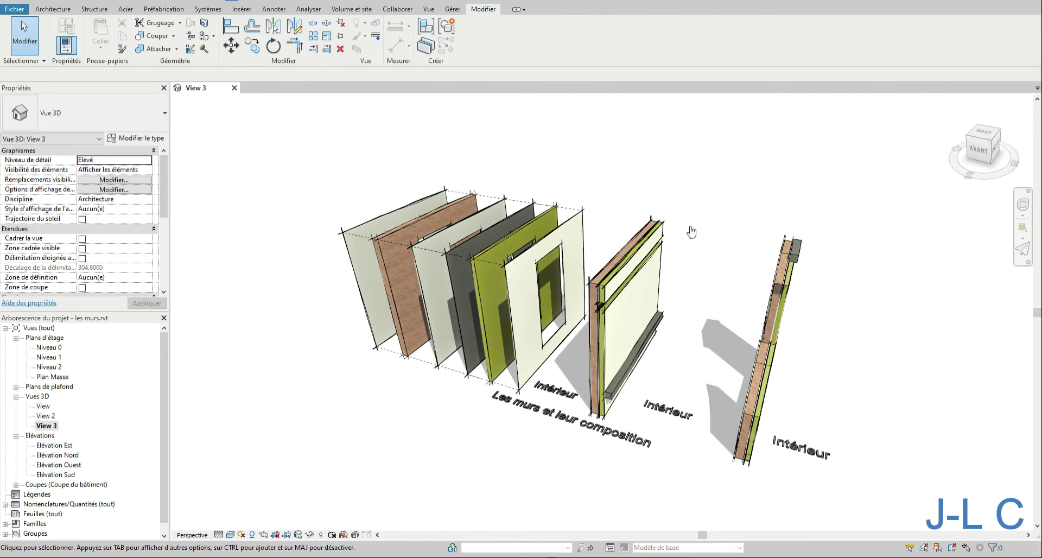
- Displace the upper part of the third wall's layers outward with Displace Elements
{"action": "middle_click_drag", "start_coordinate": [698, 229], "coordinate": [681, 186], "text": "shift"}
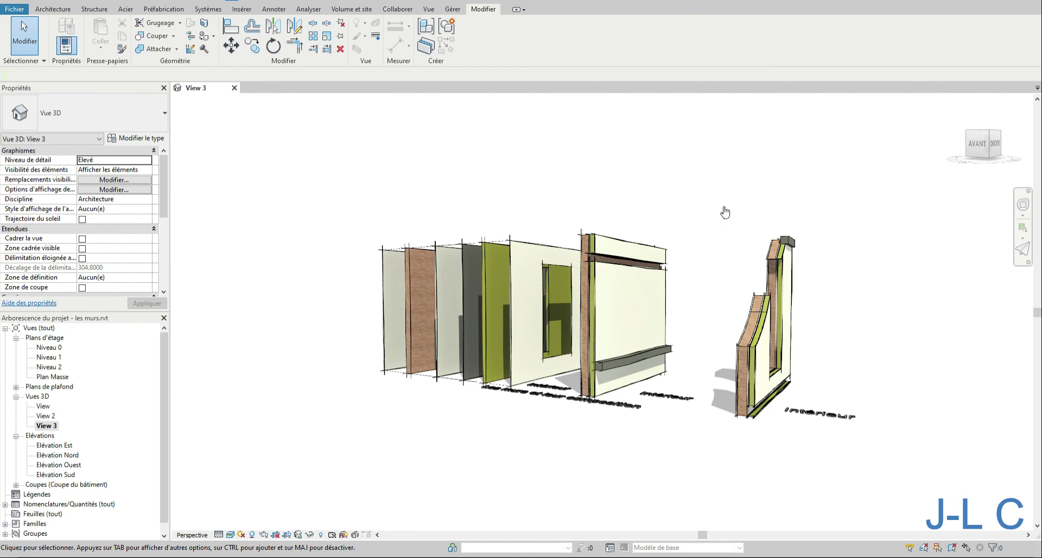
{"action": "middle_click_drag", "start_coordinate": [726, 212], "coordinate": [731, 263], "text": "shift"}
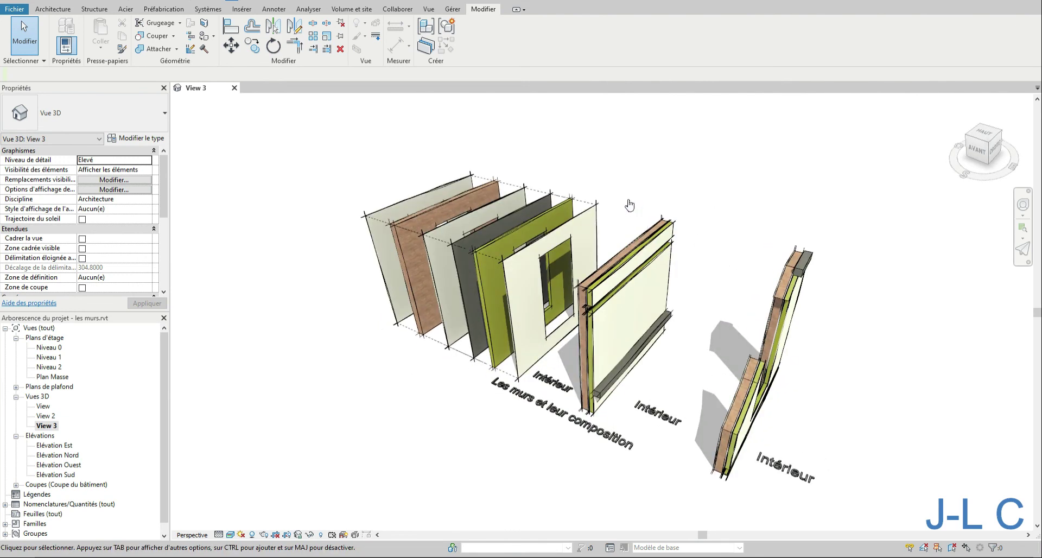
{"action": "left_click", "coordinate": [668, 234]}
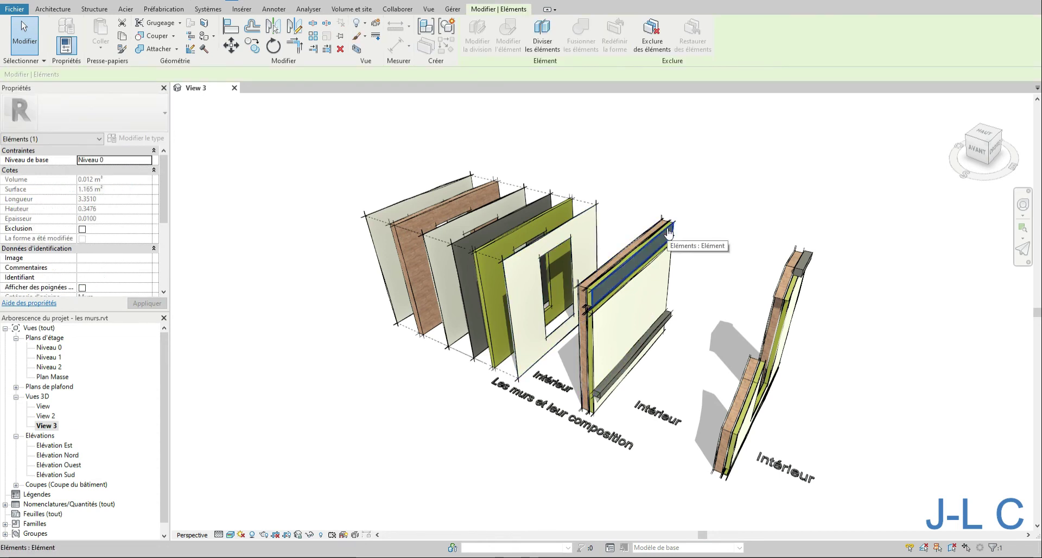
{"action": "left_click", "coordinate": [376, 26]}
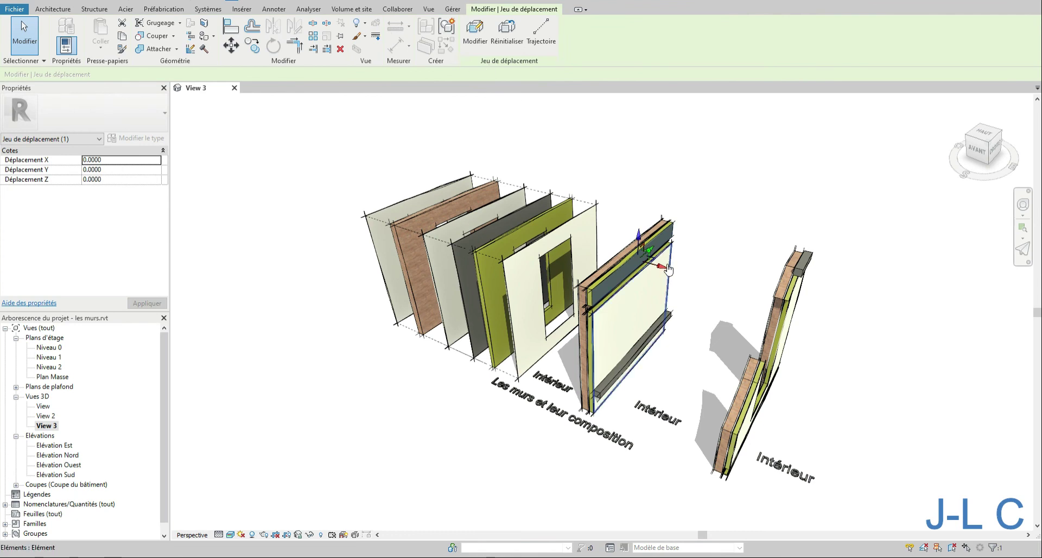
{"action": "left_click_drag", "start_coordinate": [662, 267], "coordinate": [709, 282]}
{"action": "left_click", "coordinate": [729, 304]}
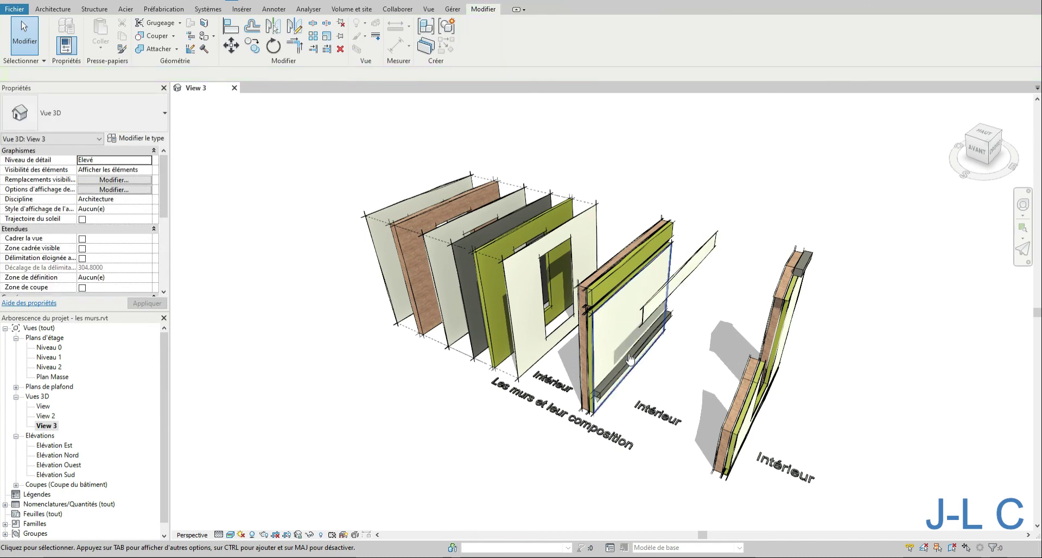
- Displace the third wall's interior finish part outward about 0.57 with Displace Elements
{"action": "left_click", "coordinate": [604, 317]}
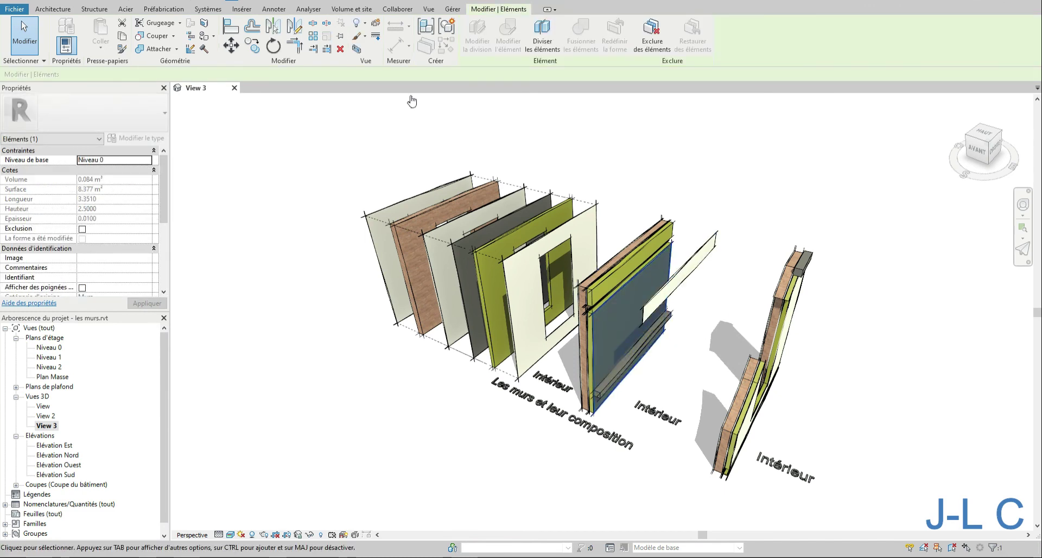
{"action": "left_click", "coordinate": [376, 24]}
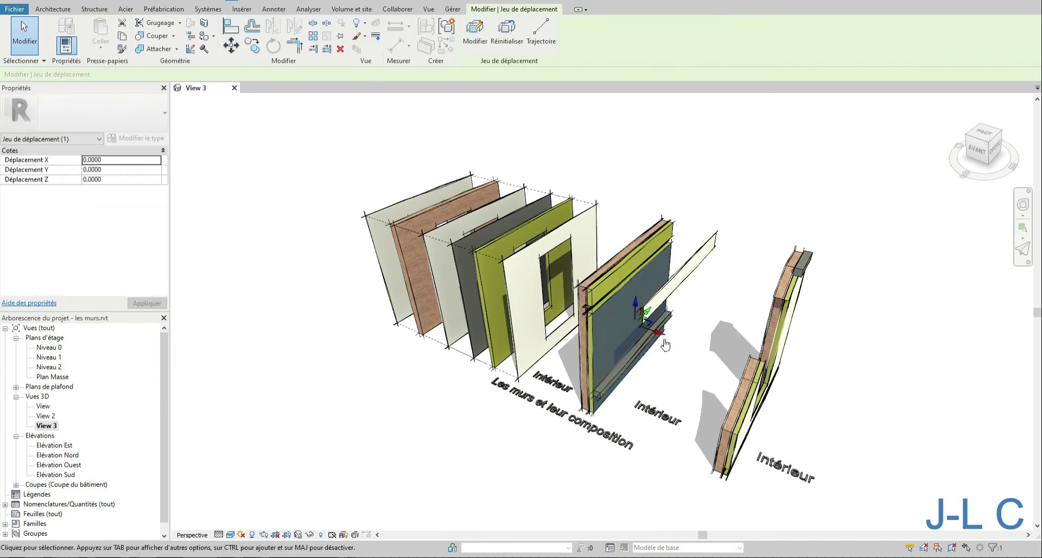
{"action": "left_click_drag", "start_coordinate": [662, 334], "coordinate": [688, 345]}
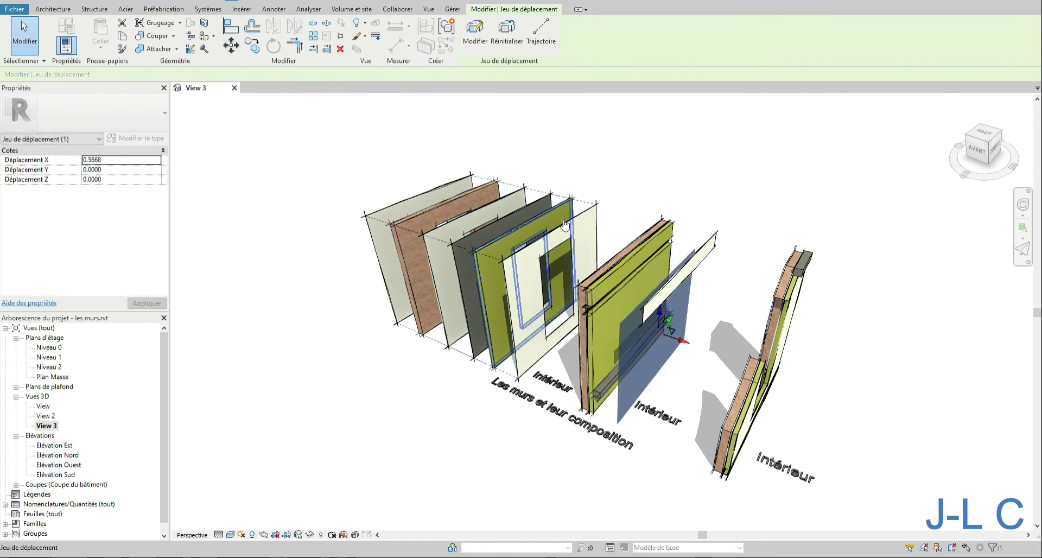
{"action": "middle_click_drag", "start_coordinate": [672, 277], "coordinate": [701, 263], "text": "shift"}
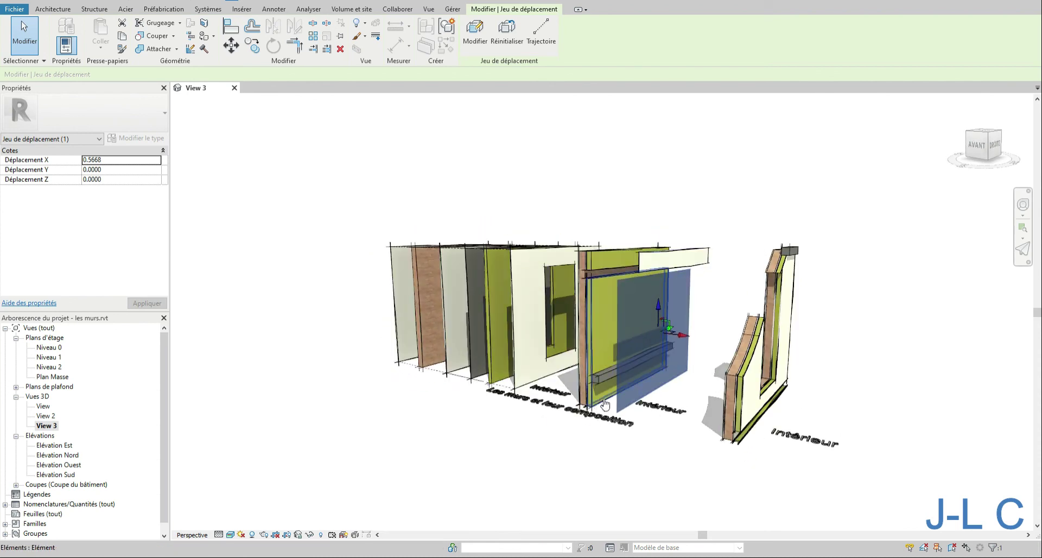
{"action": "key", "text": "Escape"}
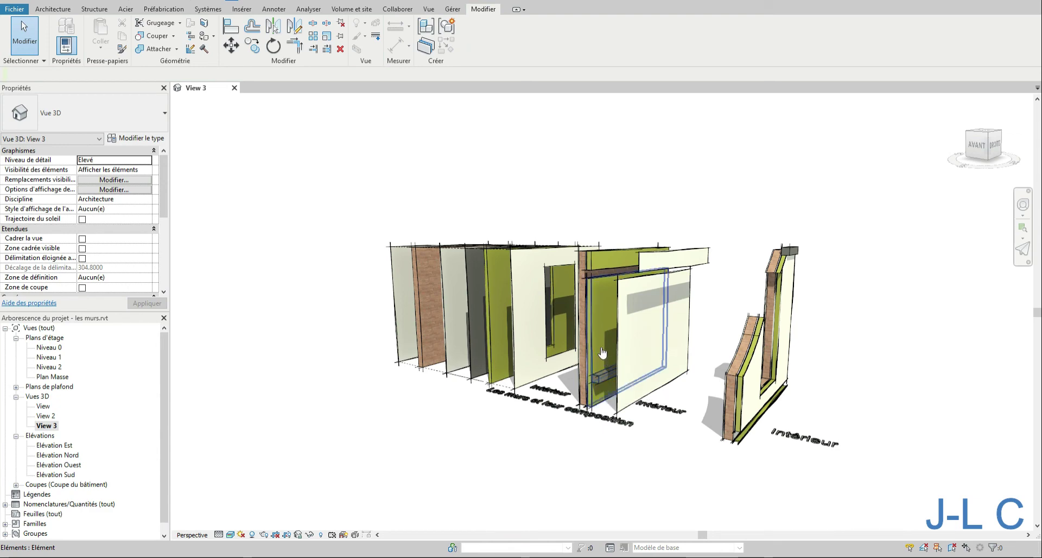
- Orbit around the walls and select a displacement set to inspect the displaced parts
{"action": "mouse_move", "coordinate": [601, 267]}
{"action": "middle_mouse_down", "text": "shift"}
{"action": "mouse_move", "coordinate": [615, 296]}
{"action": "mouse_move", "coordinate": [608, 286]}
{"action": "middle_mouse_up", "text": "shift"}
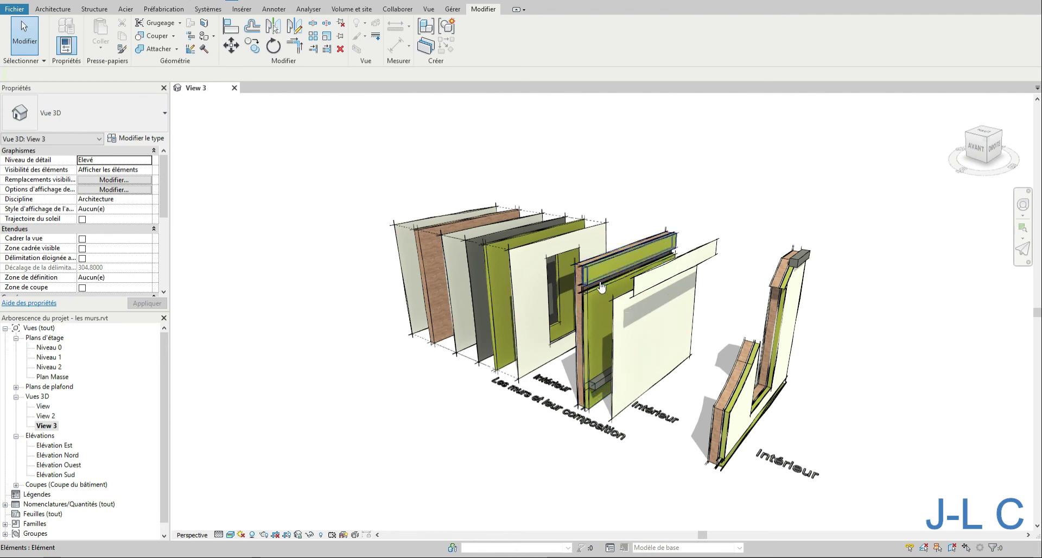
{"action": "middle_click_drag", "start_coordinate": [602, 280], "coordinate": [616, 277], "text": "shift"}
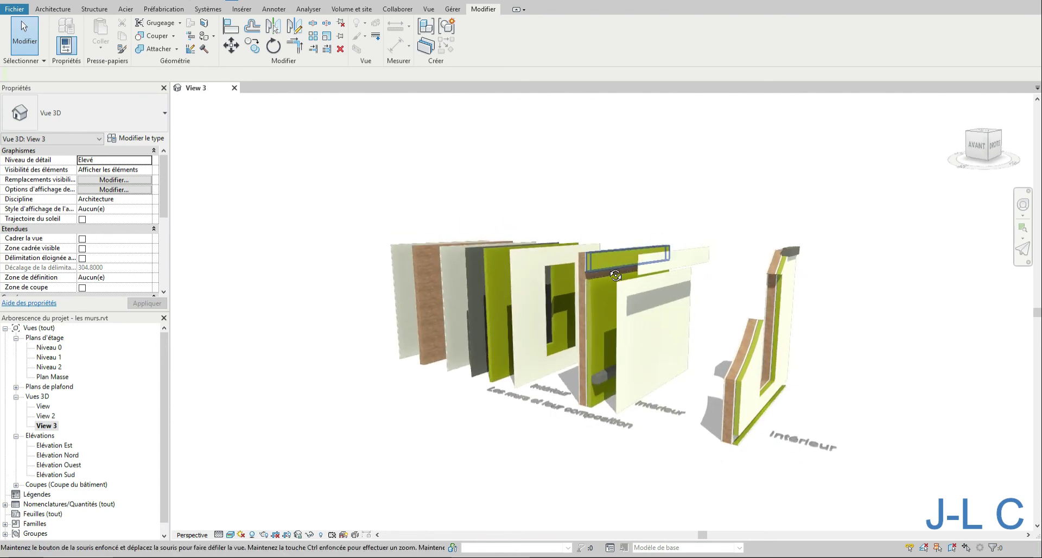
{"action": "left_click", "coordinate": [657, 266]}
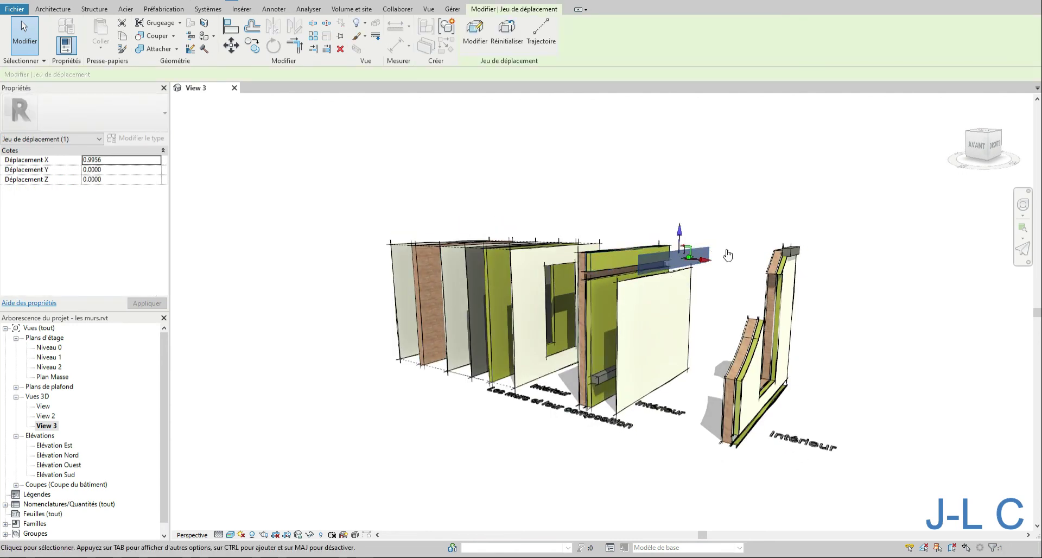
{"action": "mouse_move", "coordinate": [758, 261]}
{"action": "middle_mouse_down", "text": "shift"}
{"action": "mouse_move", "coordinate": [728, 267]}
{"action": "mouse_move", "coordinate": [739, 280]}
{"action": "middle_mouse_up", "text": "shift"}
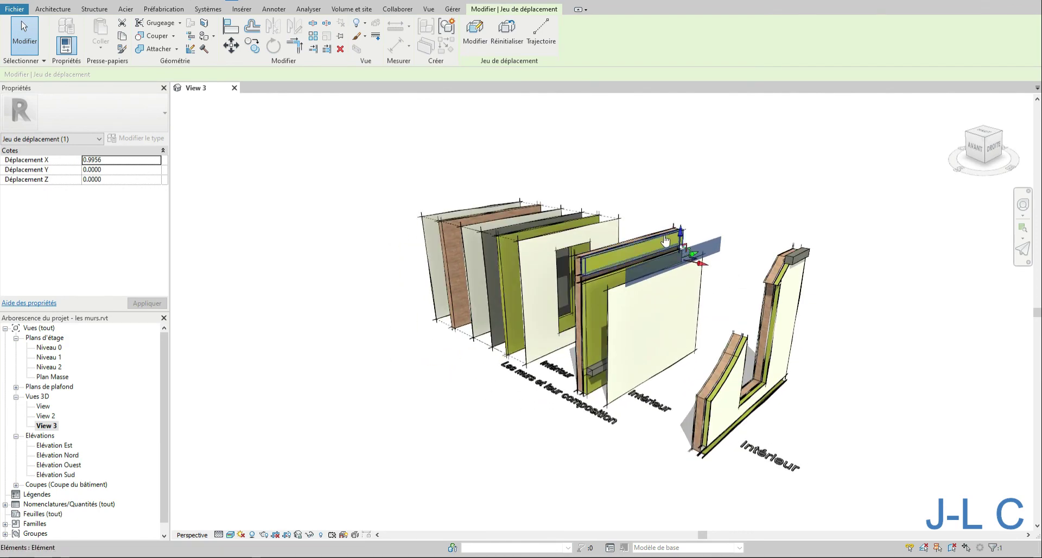
{"action": "left_click", "coordinate": [757, 250]}
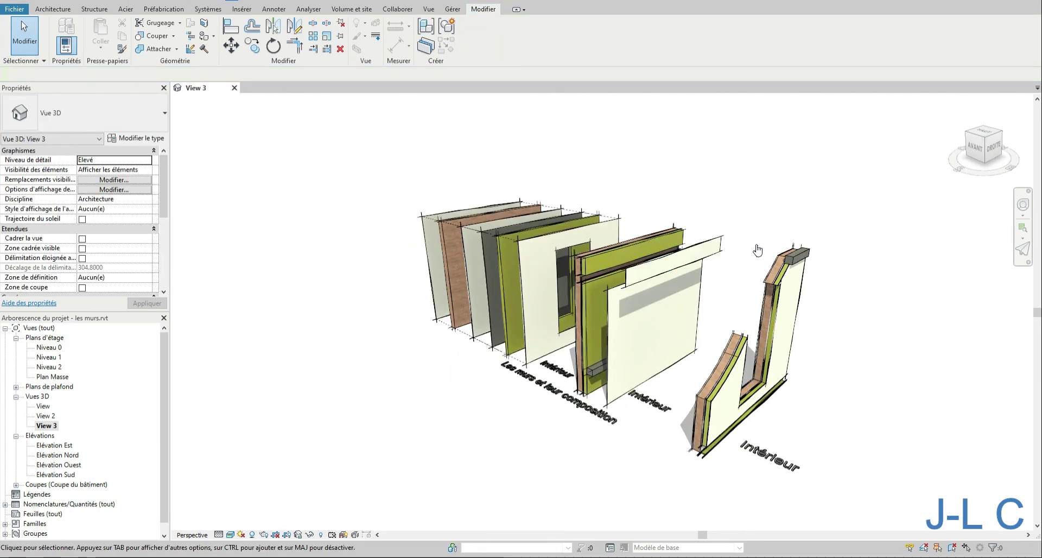
{"action": "mouse_move", "coordinate": [758, 250]}
{"action": "middle_mouse_down", "text": "shift"}
{"action": "mouse_move", "coordinate": [867, 248]}
{"action": "mouse_move", "coordinate": [947, 209]}
{"action": "mouse_move", "coordinate": [791, 196]}
{"action": "mouse_move", "coordinate": [675, 255]}
{"action": "mouse_move", "coordinate": [716, 261]}
{"action": "middle_mouse_up", "text": "shift"}
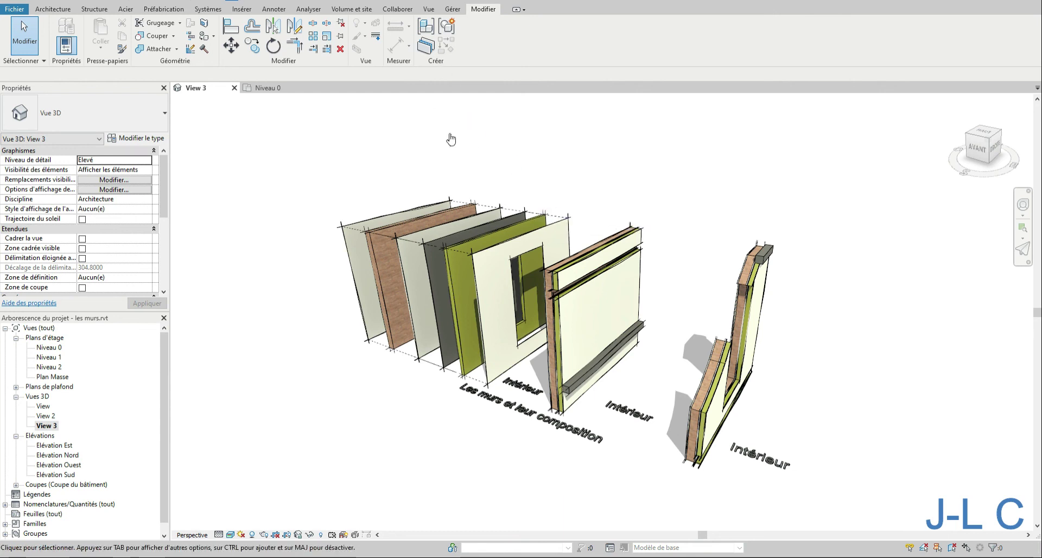
- Delete the parts and displacement sets of the third wall, restoring the original wall with its sweeps
{"action": "left_click", "coordinate": [555, 229]}
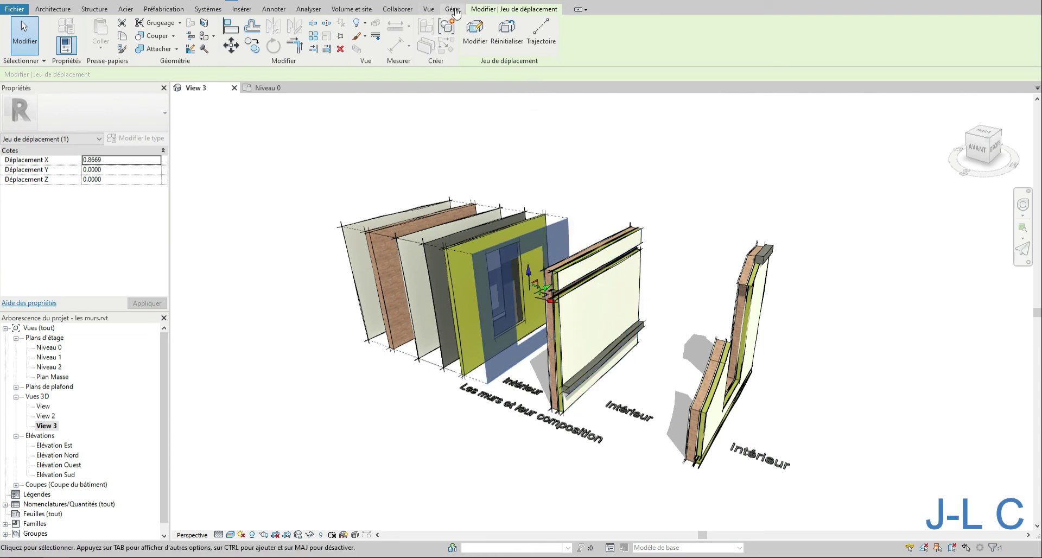
{"action": "left_click", "coordinate": [641, 196]}
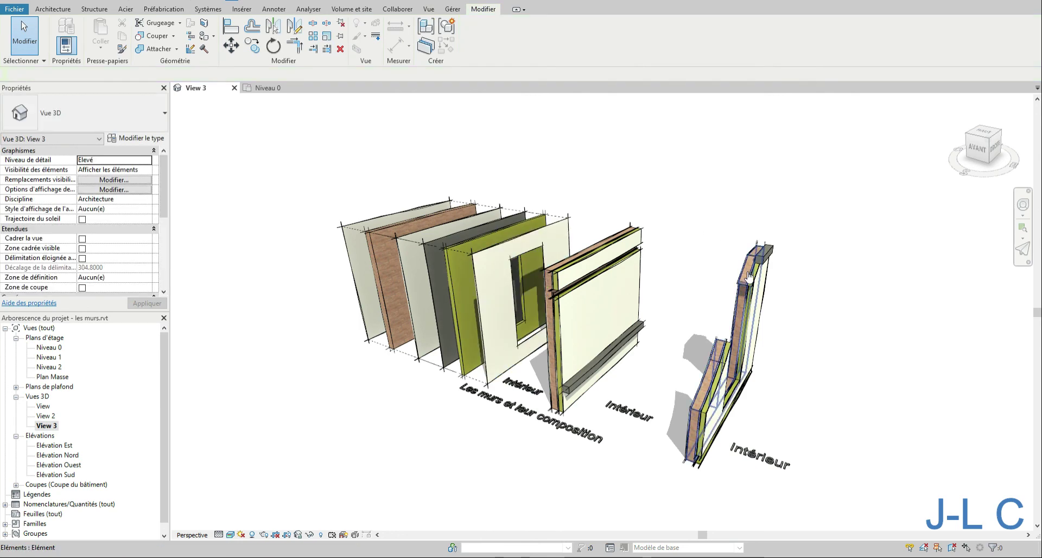
{"action": "left_click", "coordinate": [749, 277]}
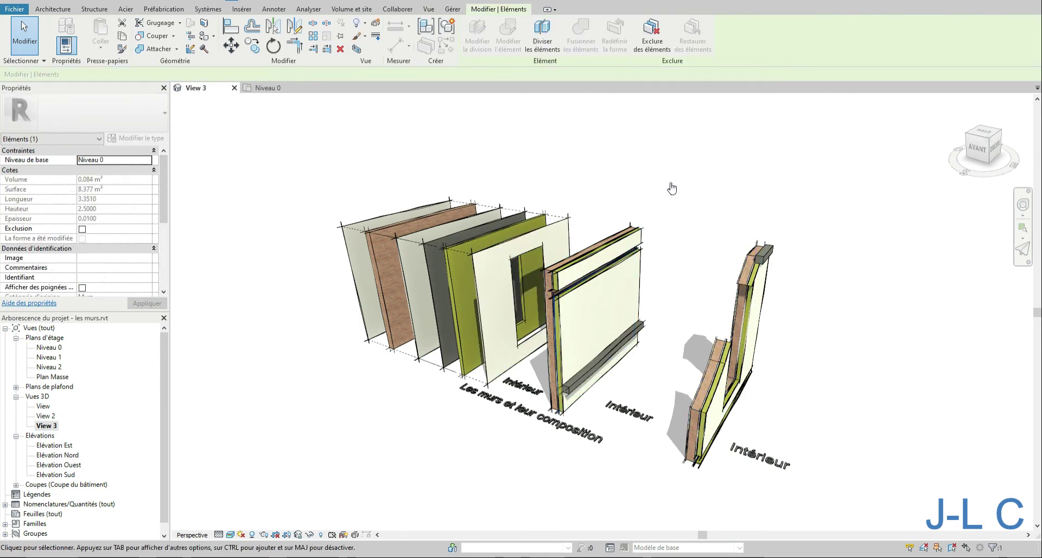
{"action": "left_click_drag", "start_coordinate": [660, 183], "coordinate": [610, 386]}
{"action": "key", "text": "Delete"}
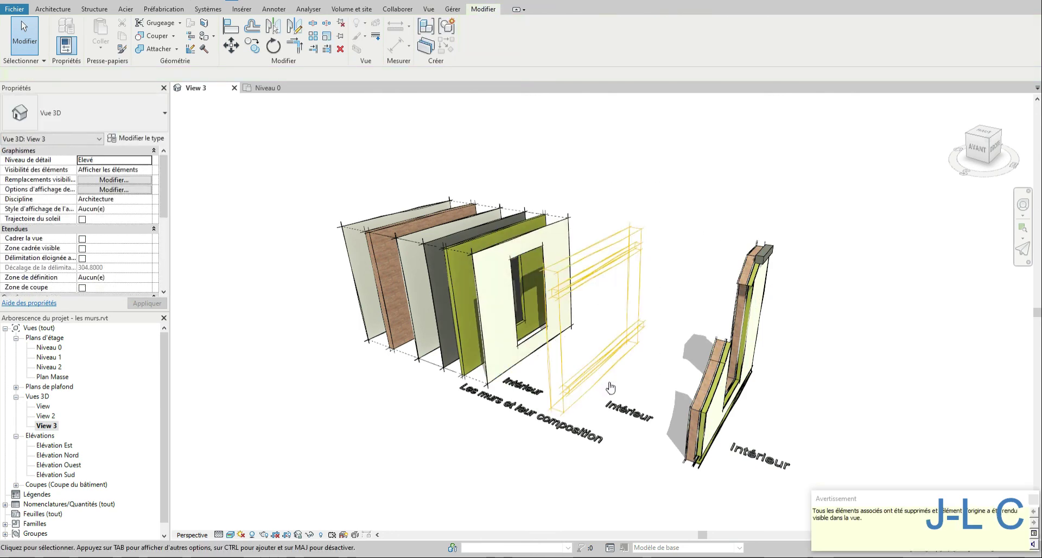
{"action": "left_click", "coordinate": [1032, 498]}
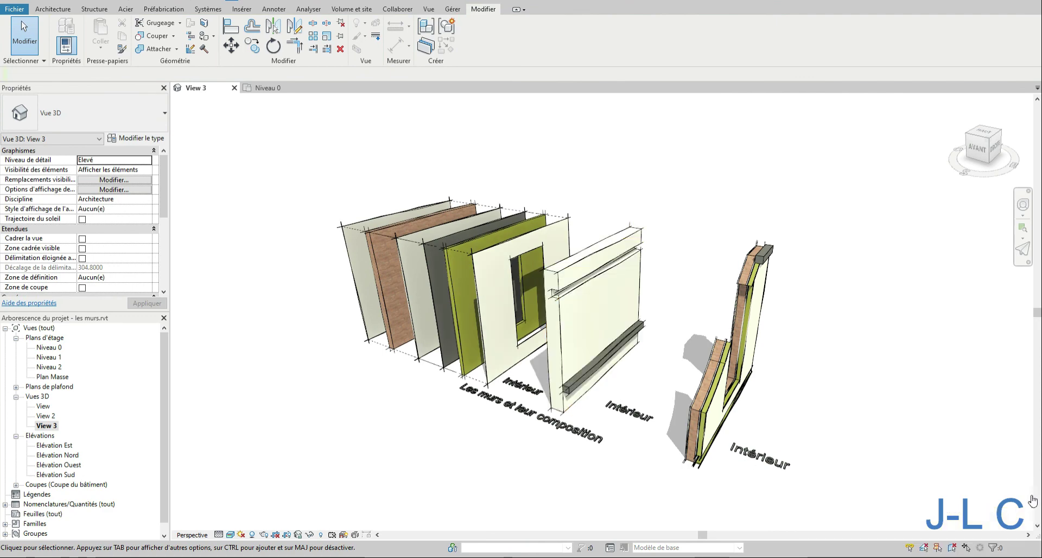
{"action": "left_click", "coordinate": [625, 241]}
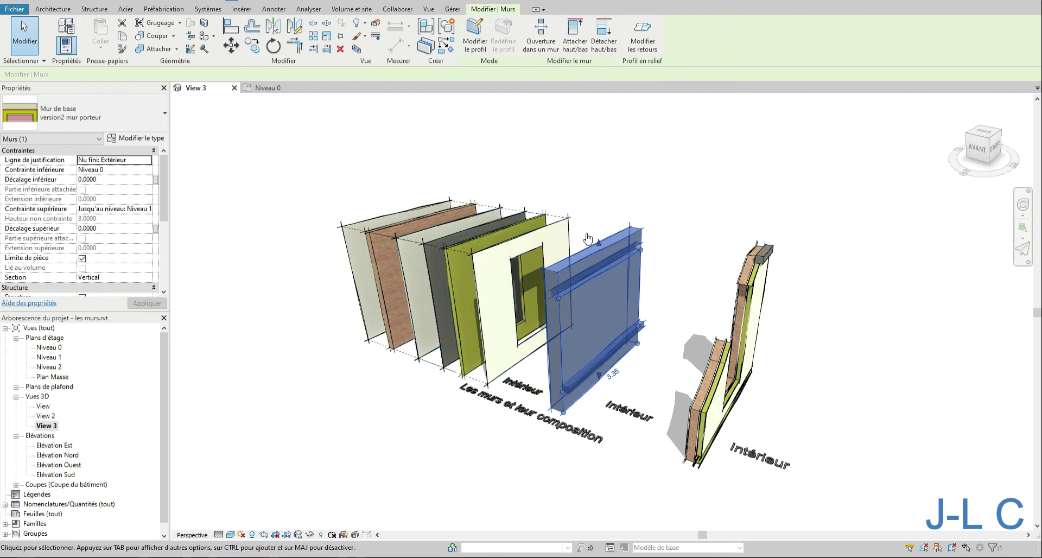
- Displace a layer part of the rightmost wall outward about 1.02 with Displace Elements
{"action": "left_click", "coordinate": [756, 282]}
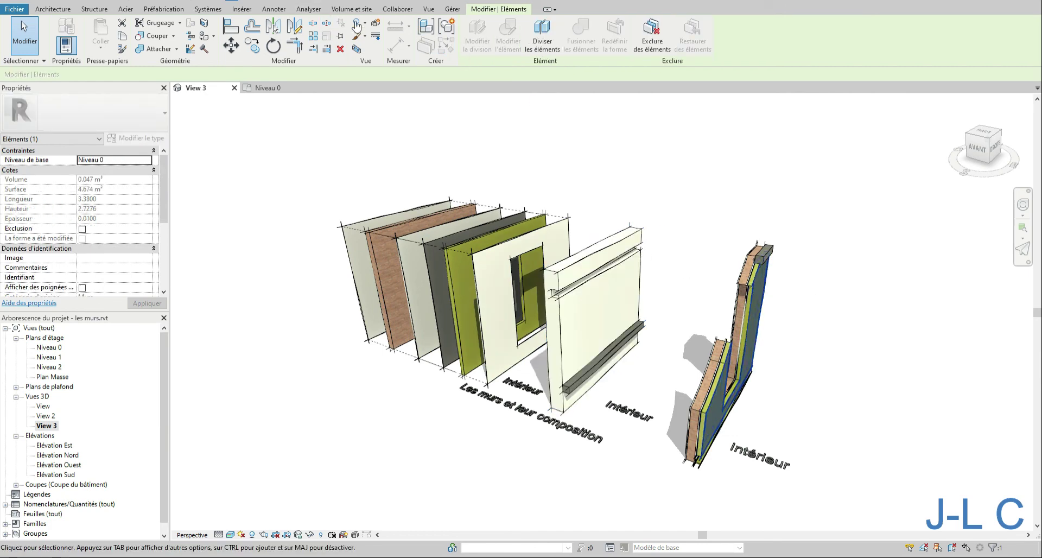
{"action": "left_click", "coordinate": [377, 25]}
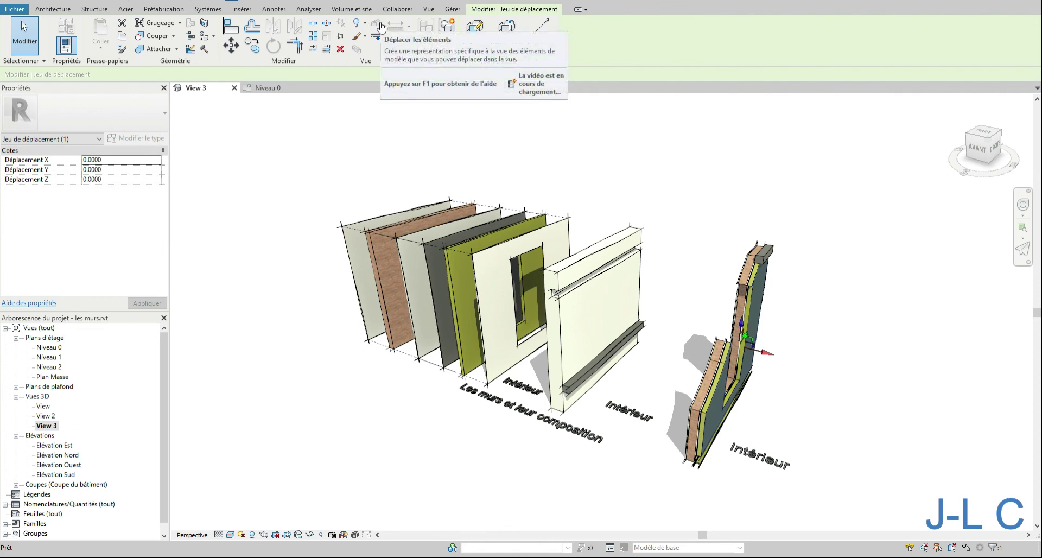
{"action": "left_click_drag", "start_coordinate": [764, 353], "coordinate": [868, 363]}
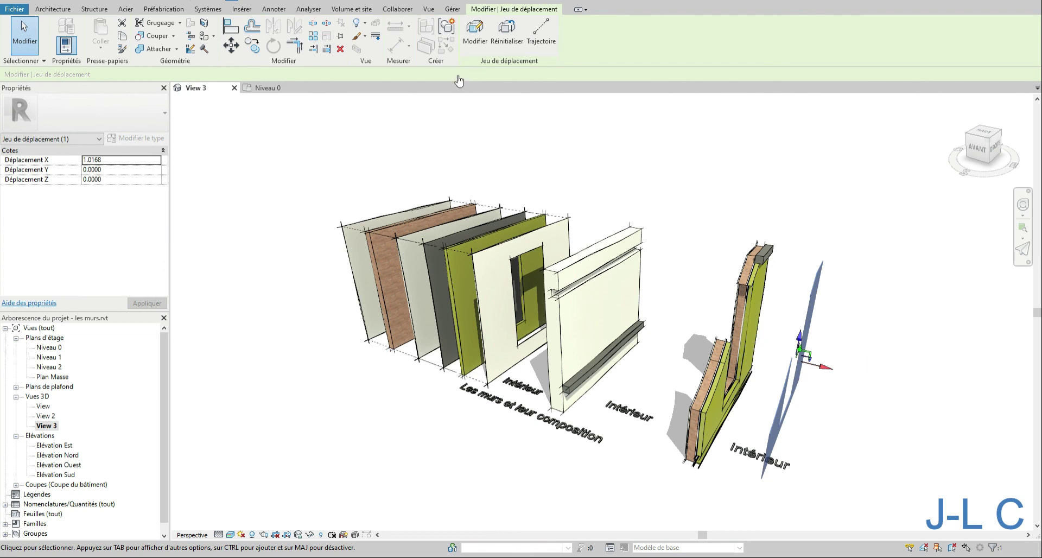
- Add a displacement path to the displaced part of the rightmost wall
{"action": "left_click", "coordinate": [540, 30]}
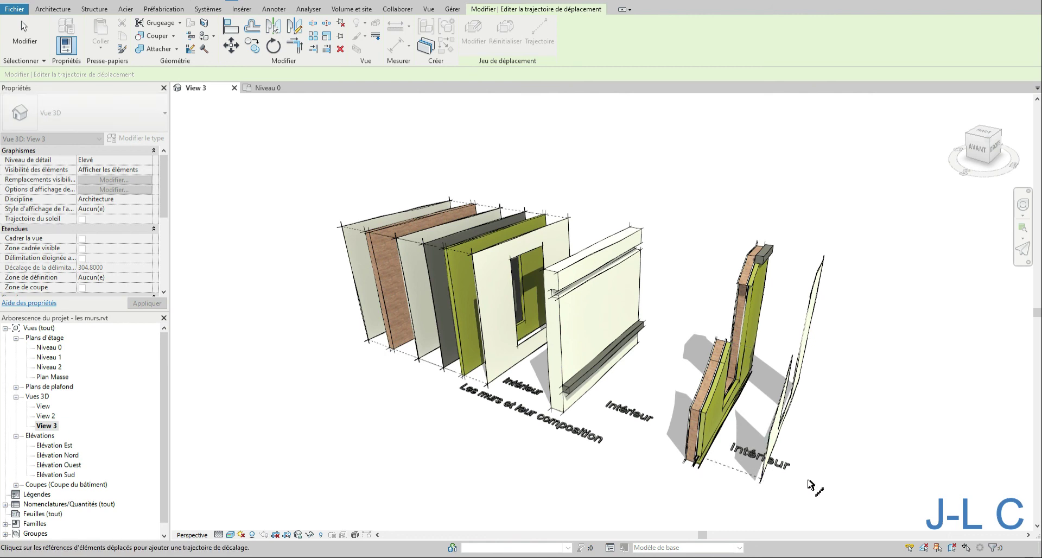
{"action": "middle_click_drag", "start_coordinate": [810, 474], "coordinate": [775, 455], "text": "shift"}
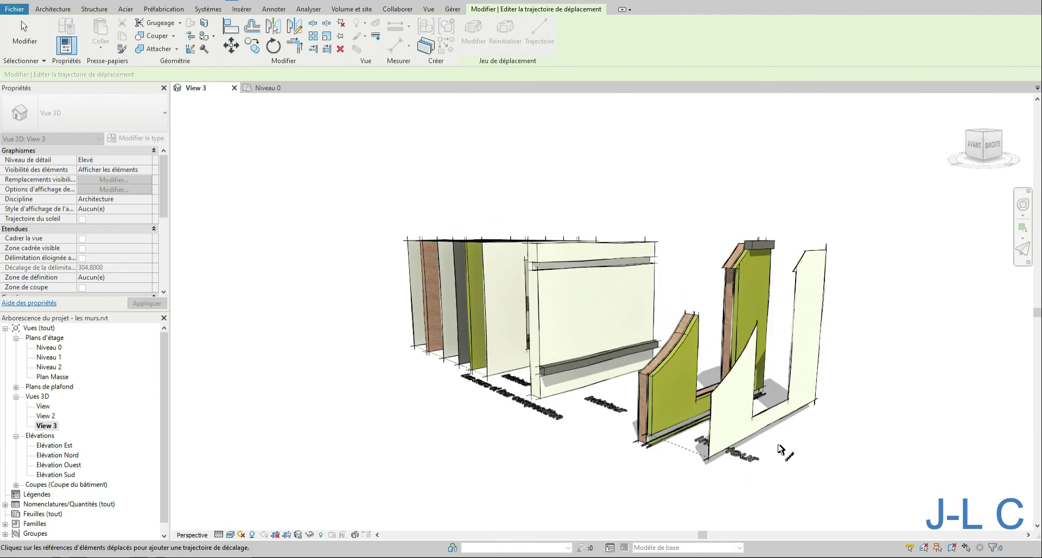
{"action": "left_click", "coordinate": [826, 249]}
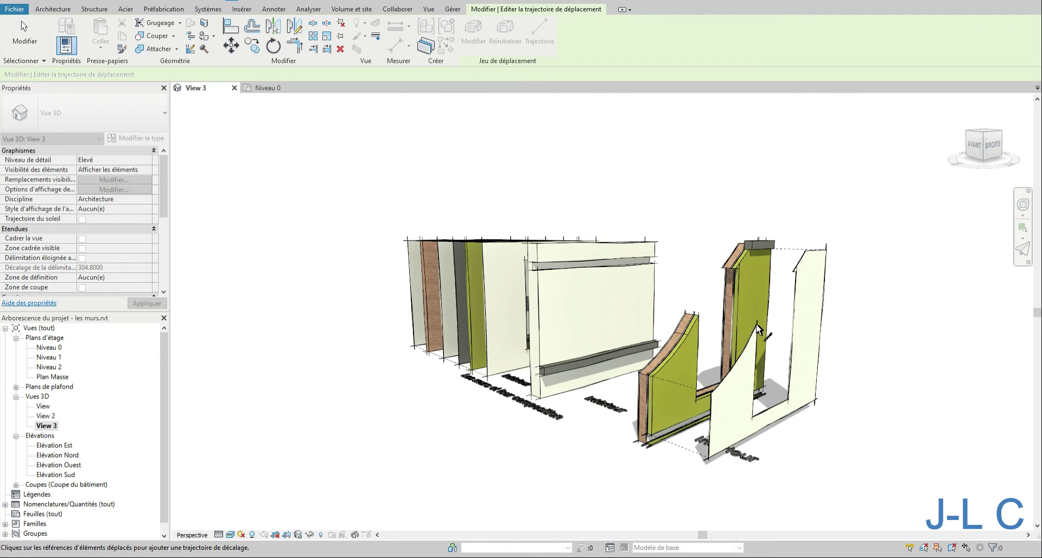
{"action": "mouse_move", "coordinate": [790, 357]}
{"action": "middle_mouse_down", "text": "shift"}
{"action": "mouse_move", "coordinate": [725, 350]}
{"action": "mouse_move", "coordinate": [820, 329]}
{"action": "middle_mouse_up", "text": "shift"}
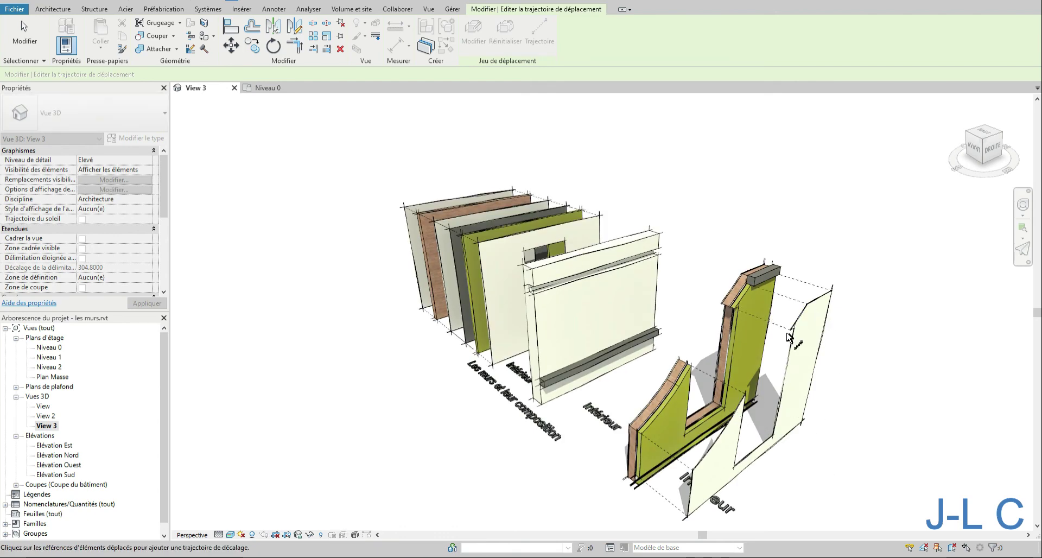
{"action": "mouse_move", "coordinate": [880, 405]}
{"action": "middle_mouse_down", "text": "shift"}
{"action": "mouse_move", "coordinate": [872, 390]}
{"action": "mouse_move", "coordinate": [713, 427]}
{"action": "mouse_move", "coordinate": [624, 434]}
{"action": "mouse_move", "coordinate": [821, 441]}
{"action": "mouse_move", "coordinate": [837, 425]}
{"action": "middle_mouse_up", "text": "shift"}
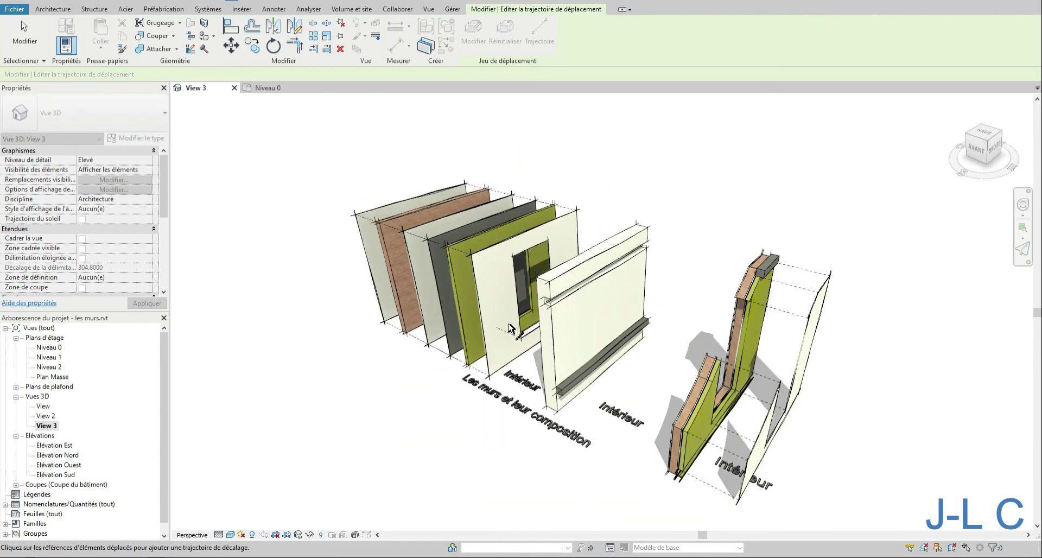
{"action": "middle_click_drag", "start_coordinate": [589, 257], "coordinate": [604, 207]}
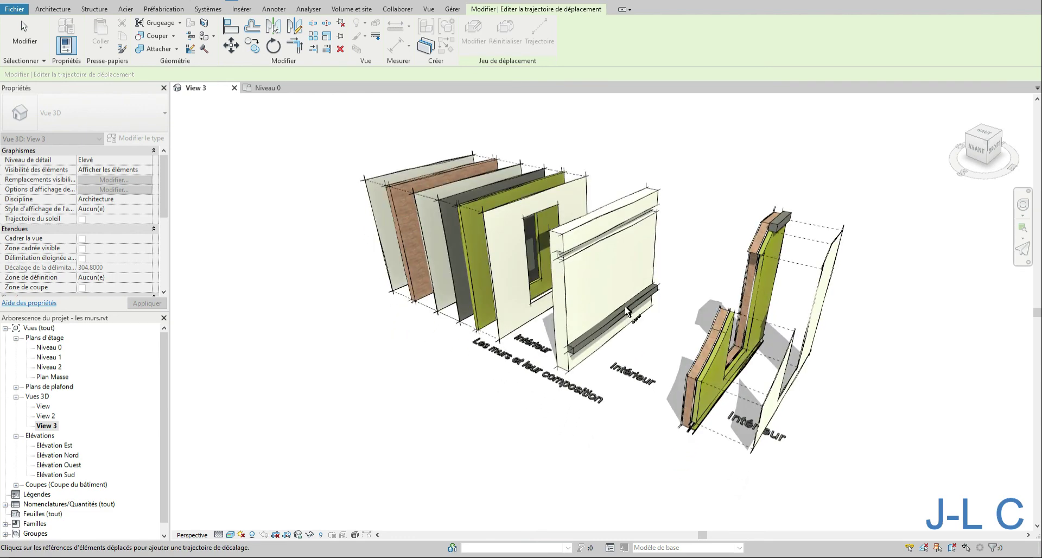
{"action": "middle_click_drag", "start_coordinate": [627, 311], "coordinate": [682, 361], "text": "shift"}
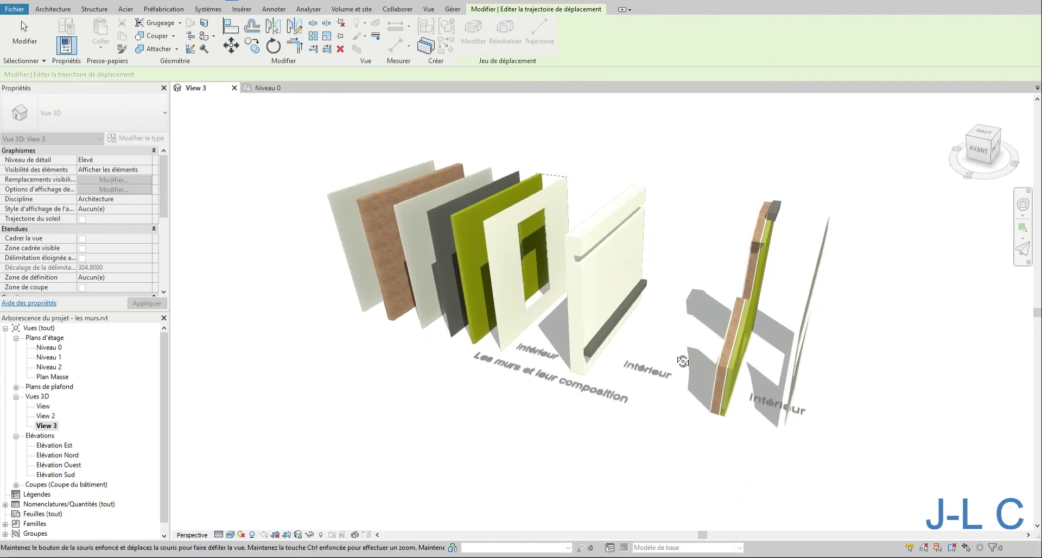